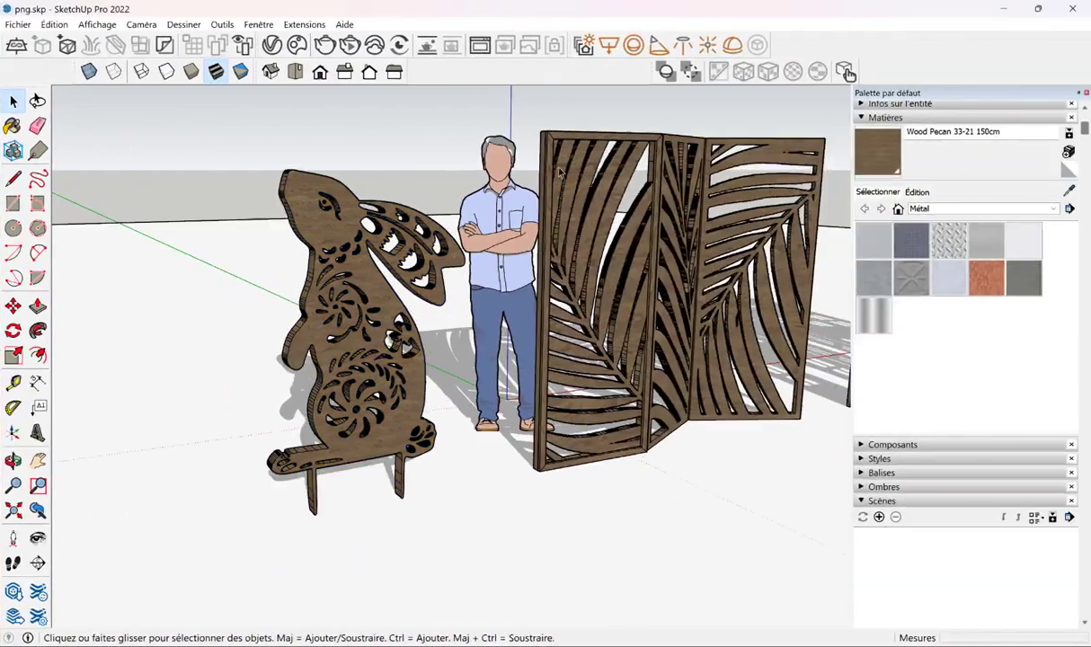
Orbit around the rabbit, palm-leaf and house panels in png.skp to review them
middle_drag(476, 295, 414, 295)
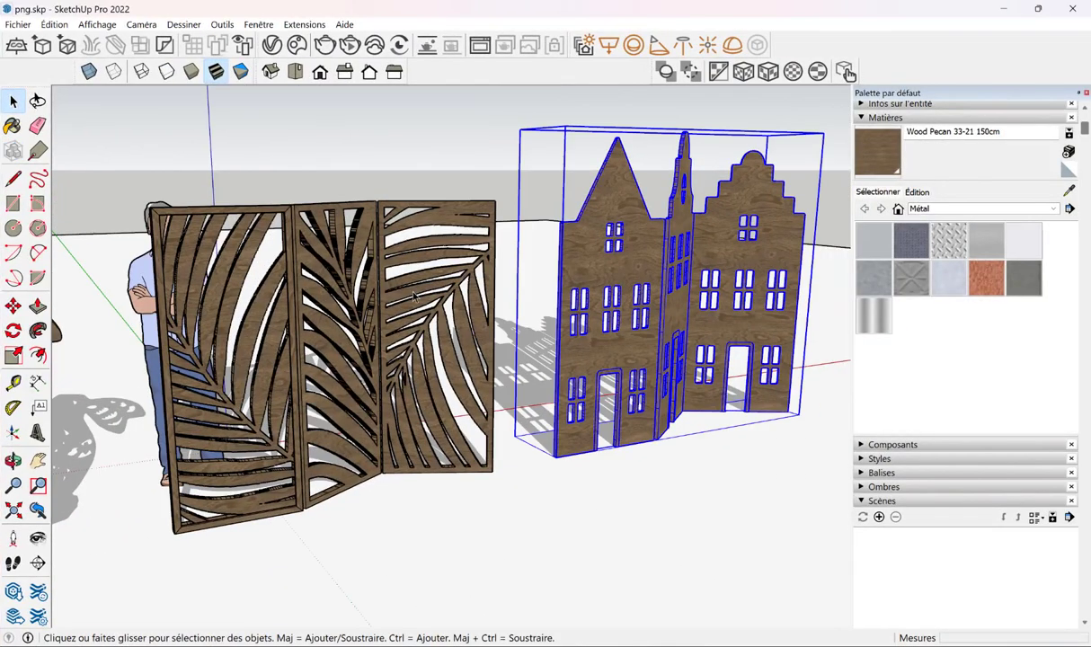
mouse_move(265, 323)
middle_down()
mouse_move(494, 279)
mouse_move(650, 297)
middle_up()
click(360, 319)
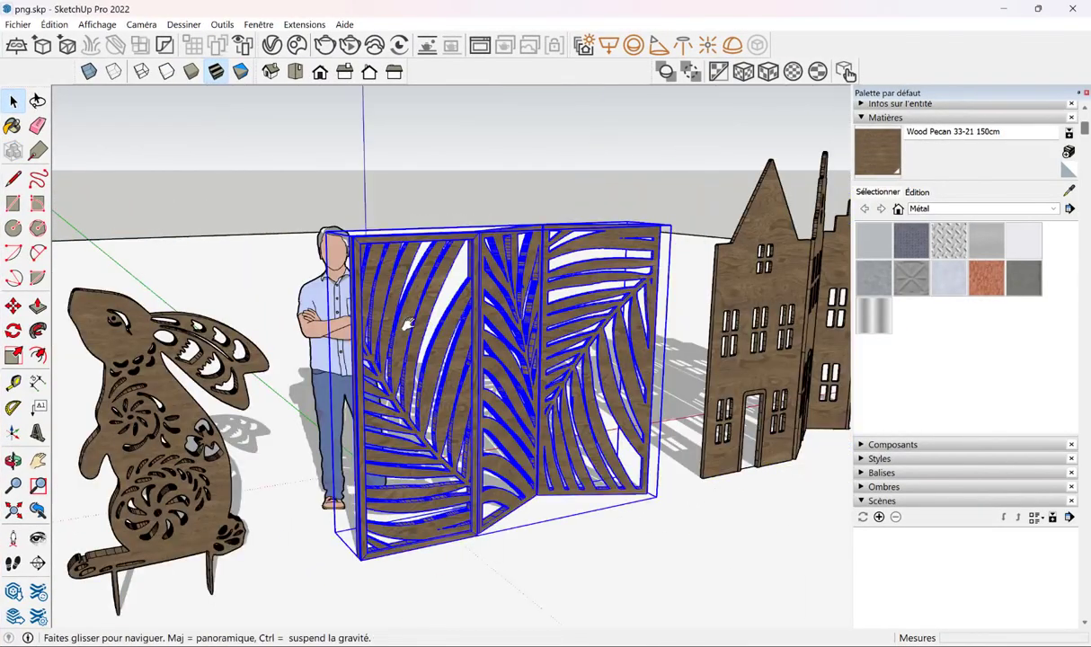
middle_drag(359, 319, 359, 318)
click(67, 339)
mouse_move(516, 370)
middle_down()
mouse_move(448, 318)
mouse_move(538, 348)
mouse_move(644, 422)
middle_up()
key(space)
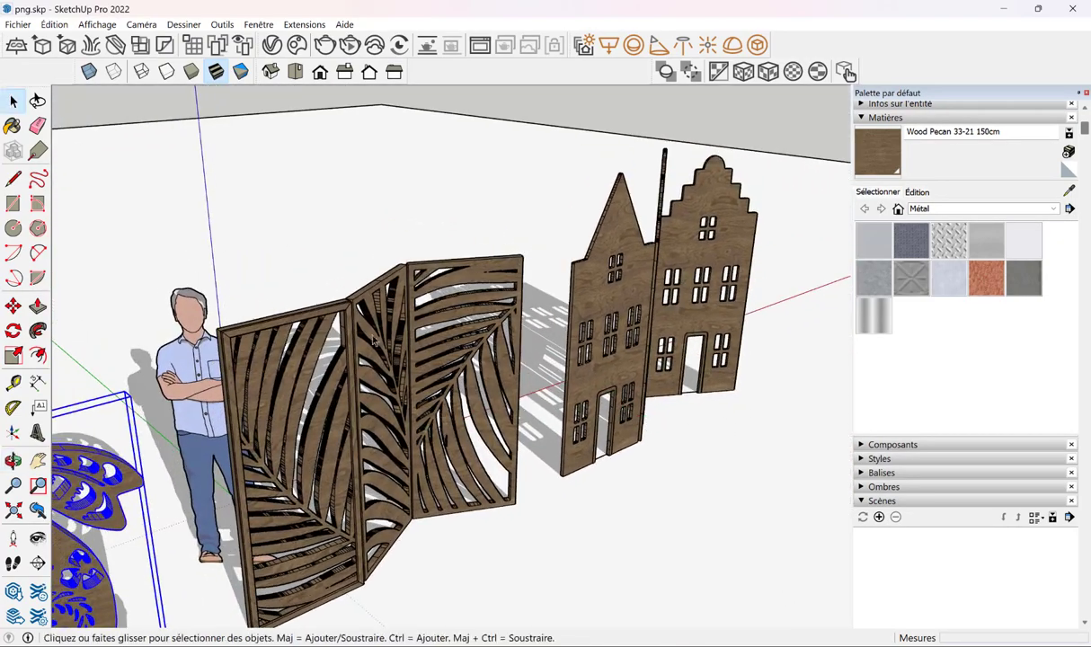
mouse_move(389, 382)
middle_down()
mouse_move(638, 414)
mouse_move(350, 342)
mouse_move(335, 325)
middle_up()
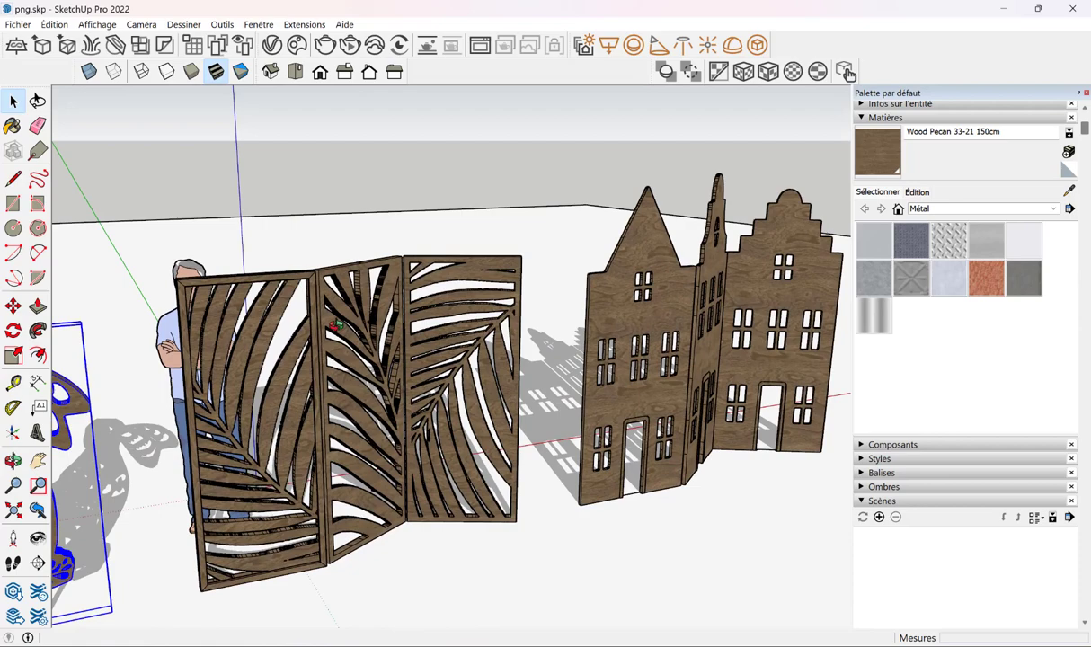
scroll(681, 249, down, 3)
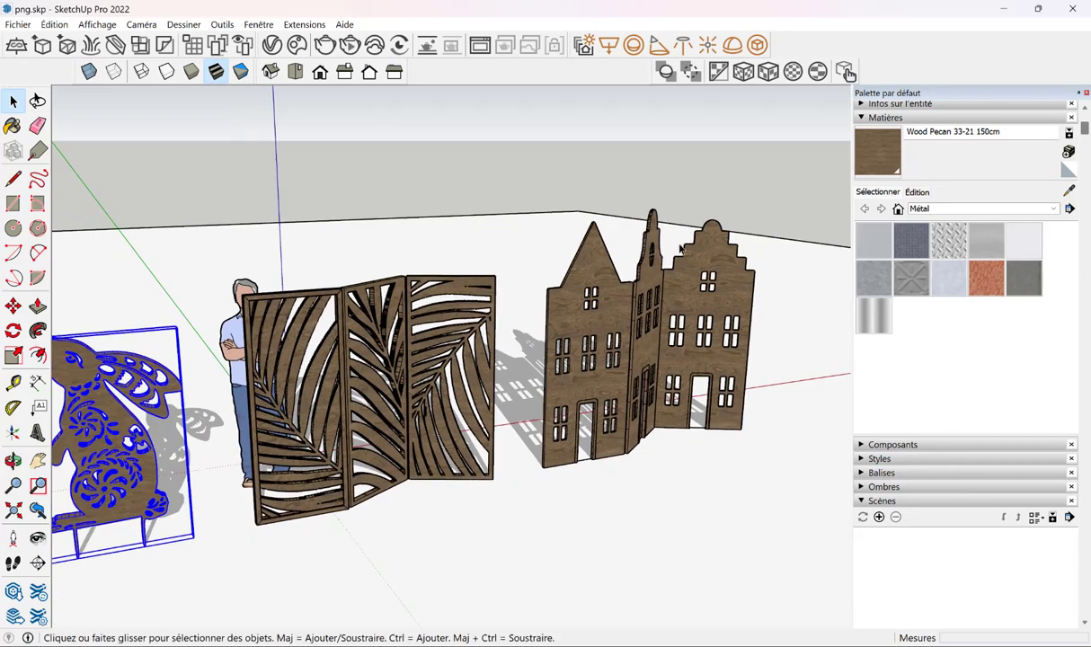
Start a new blank Sans titre model and switch to the convert.io image folder
click(18, 24)
click(32, 38)
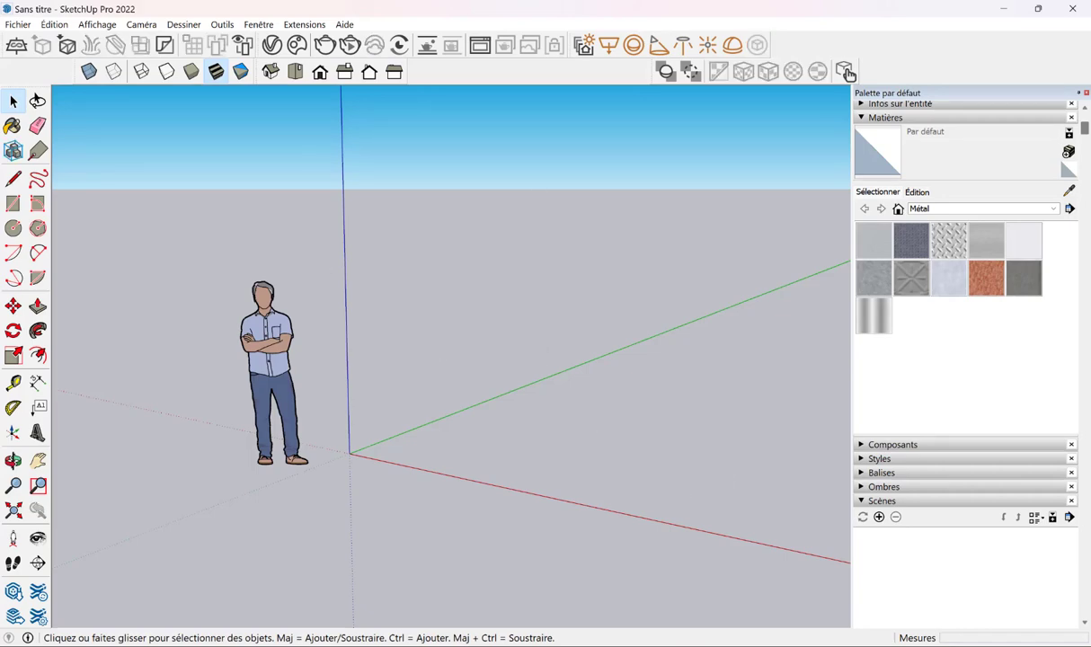
key(alt+Tab)
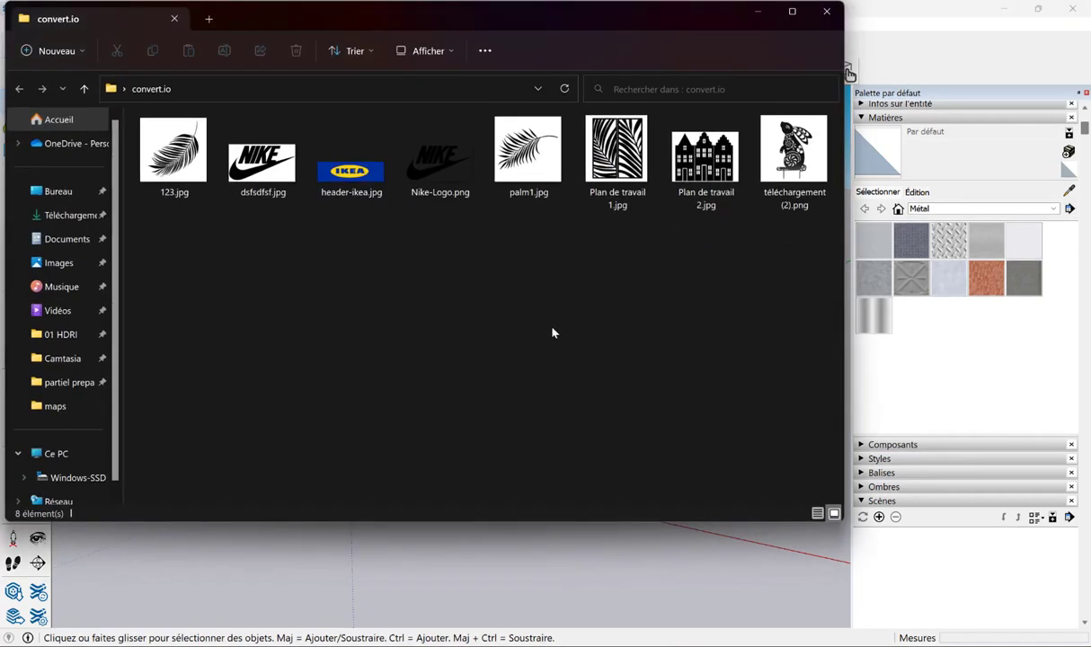
Look over header-ikea.jpg, 123.jpg and palm1.jpg, then bring up Convertio in Chrome
click(339, 180)
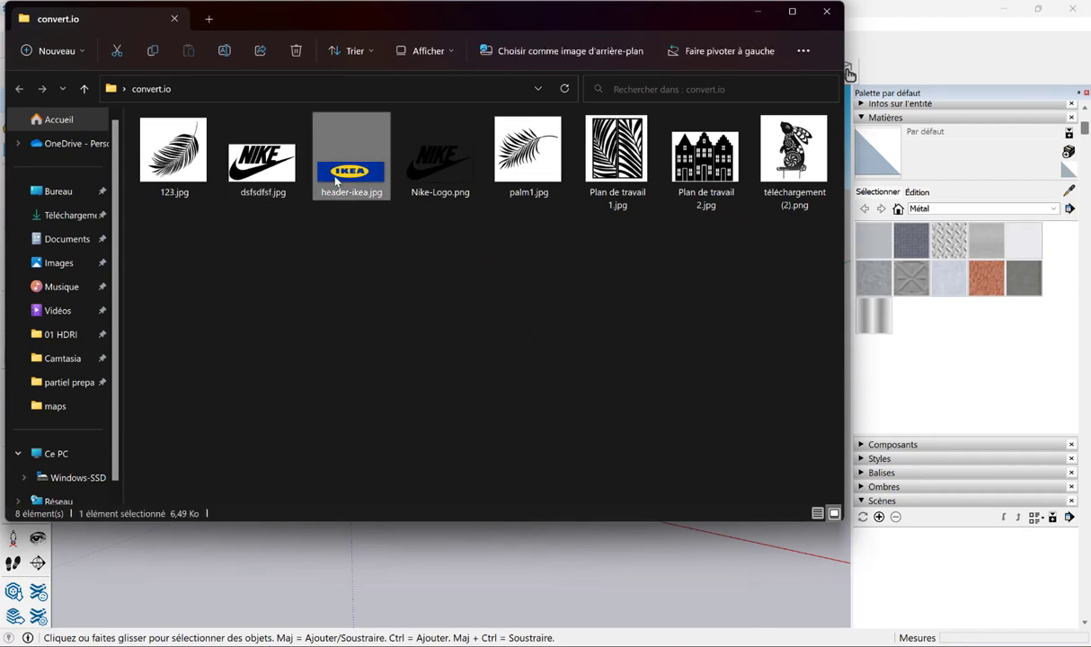
click(170, 151)
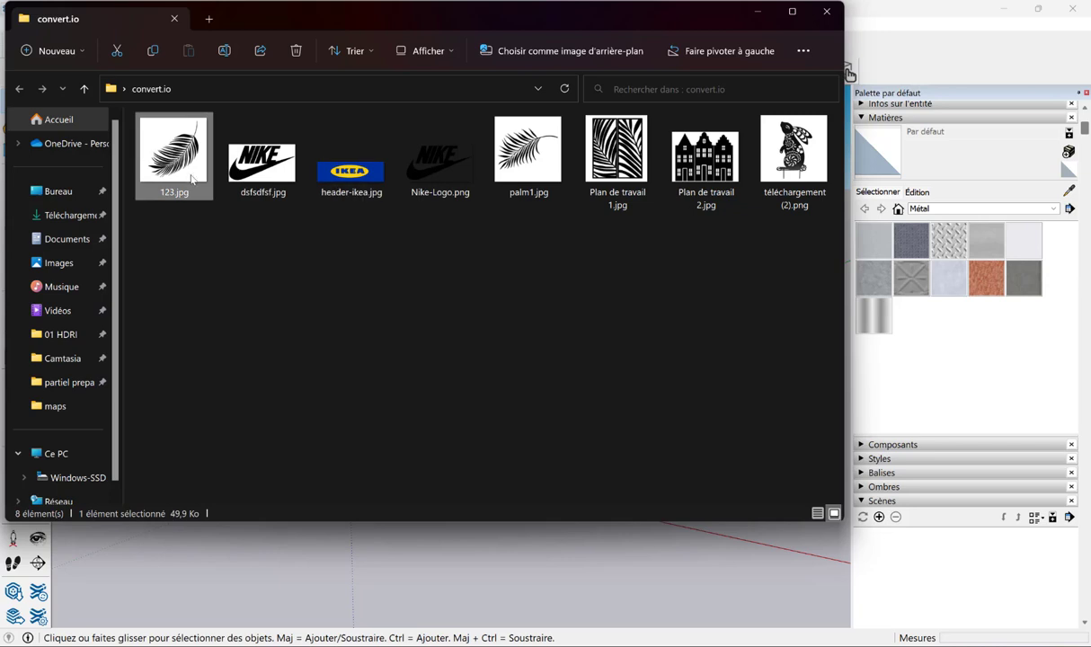
click(521, 152)
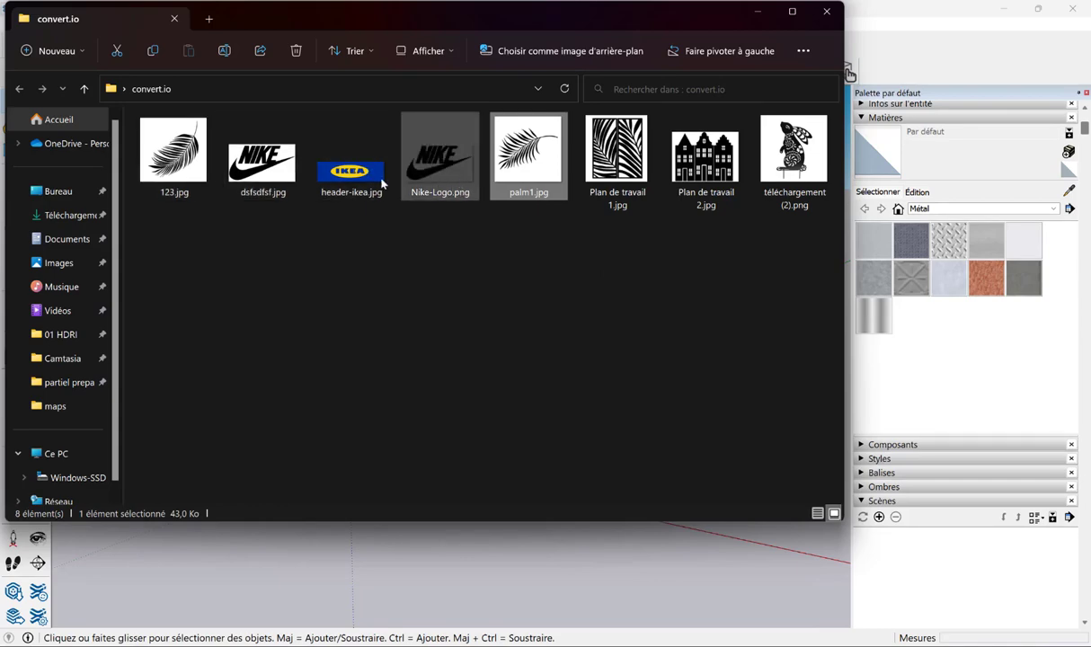
click(476, 575)
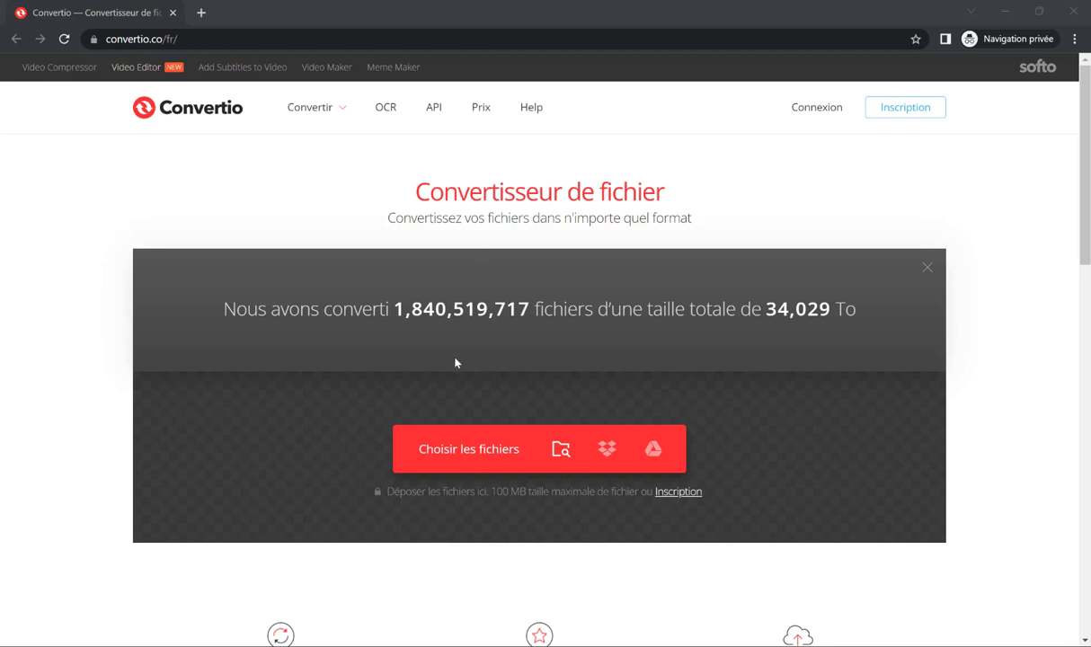
Upload header-ikea.jpg from the convert.io folder to Convertio
click(479, 449)
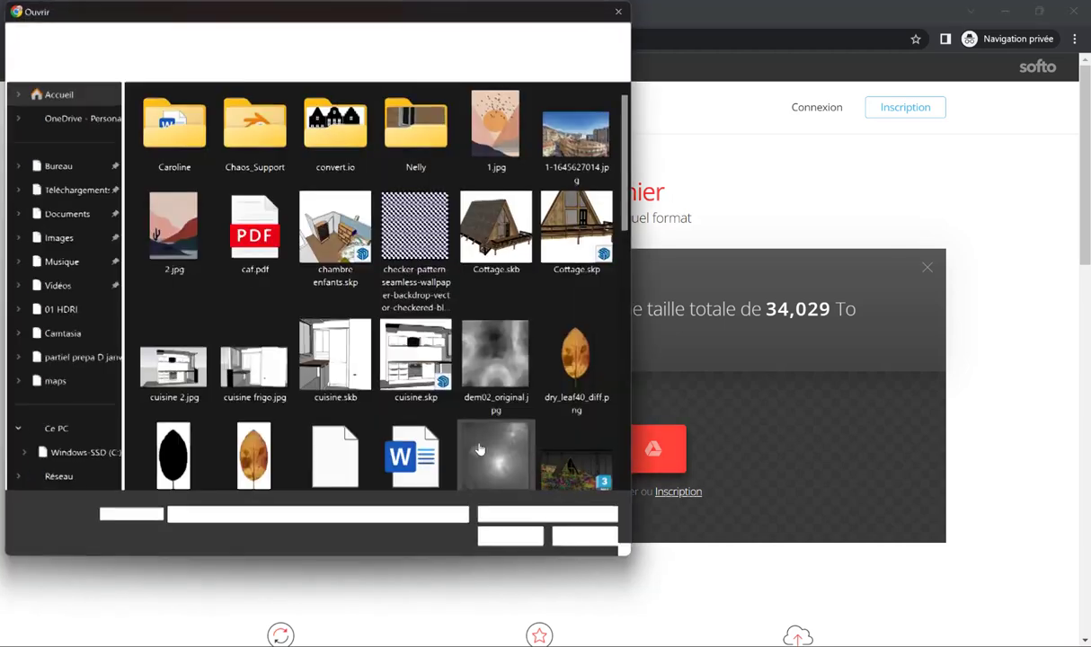
double_click(334, 126)
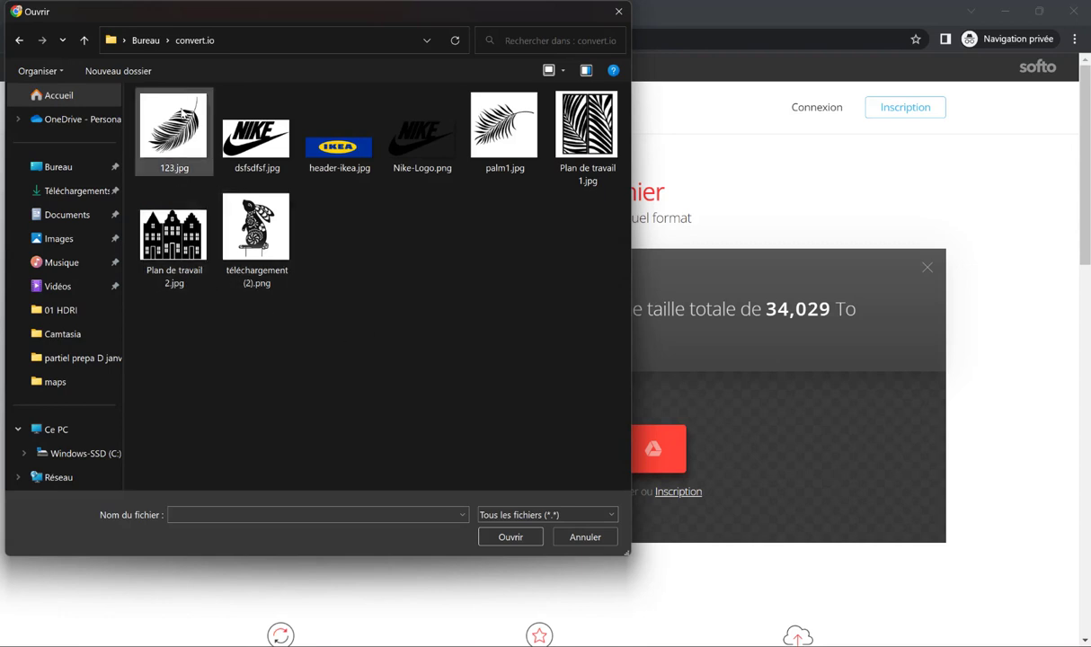
click(326, 157)
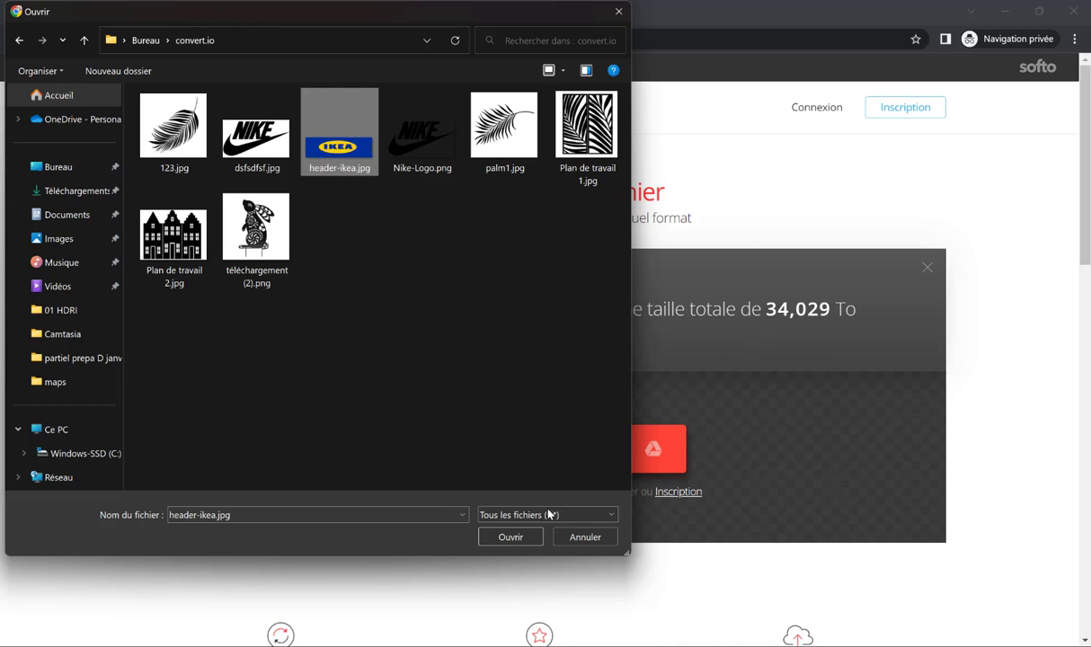
click(510, 536)
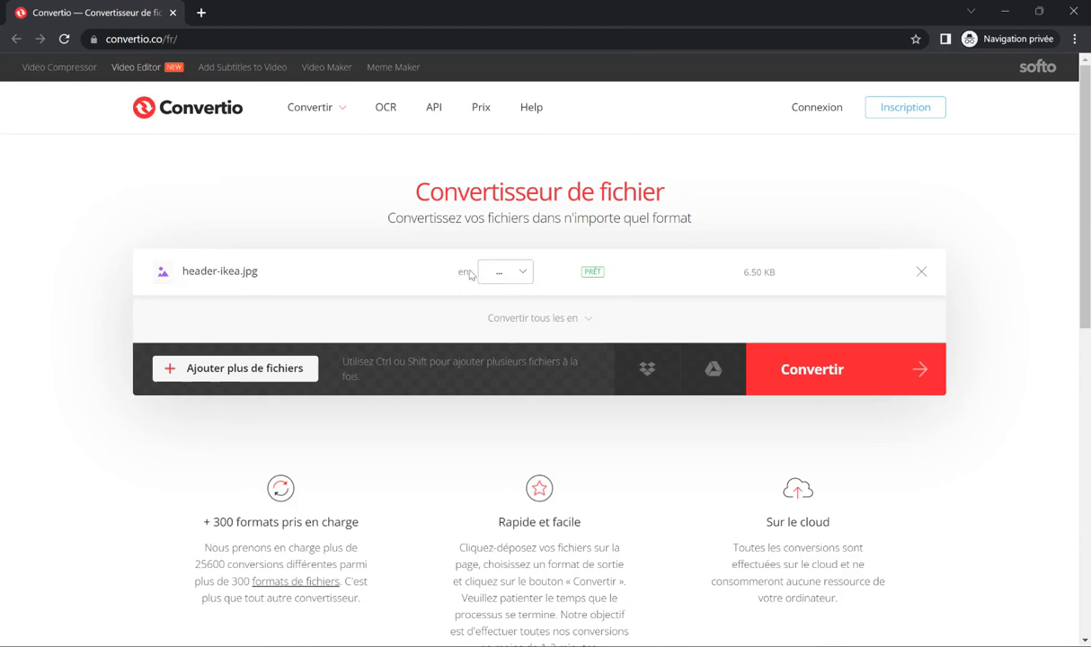
Convert header-ikea.jpg to CAD DXF format and download header-ikea (1).dxf
click(499, 275)
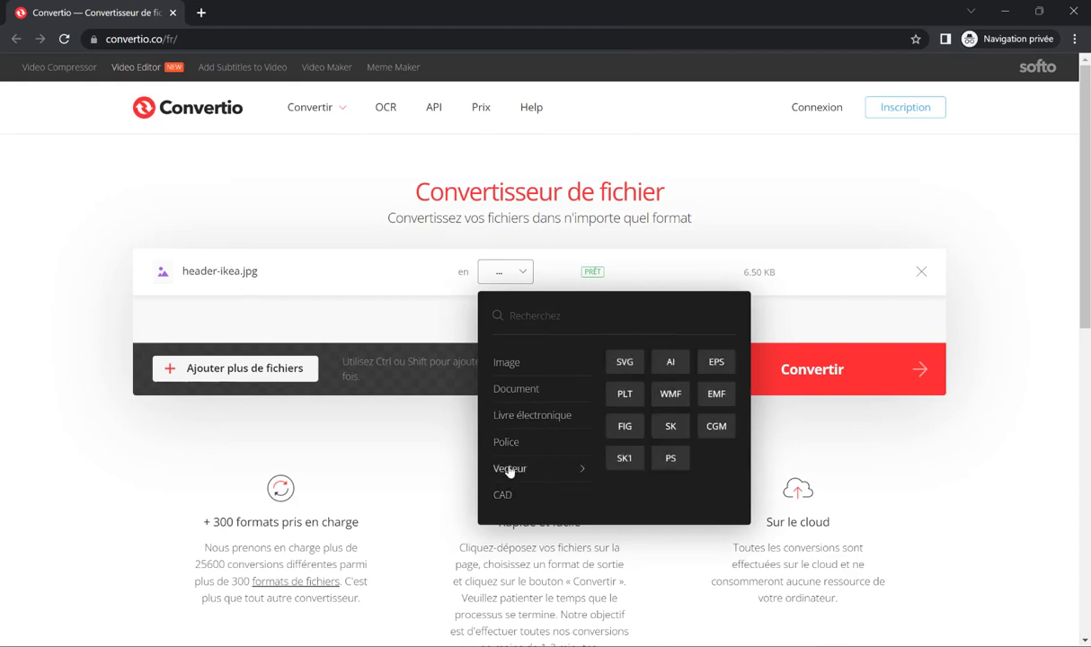
mouse_move(537, 494)
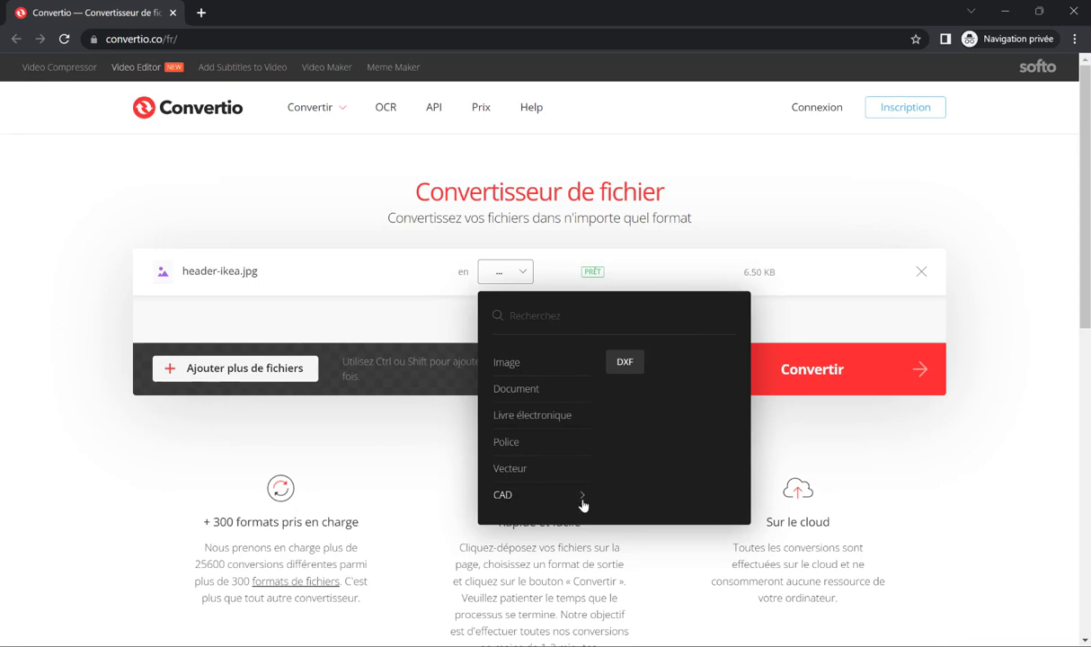
click(626, 364)
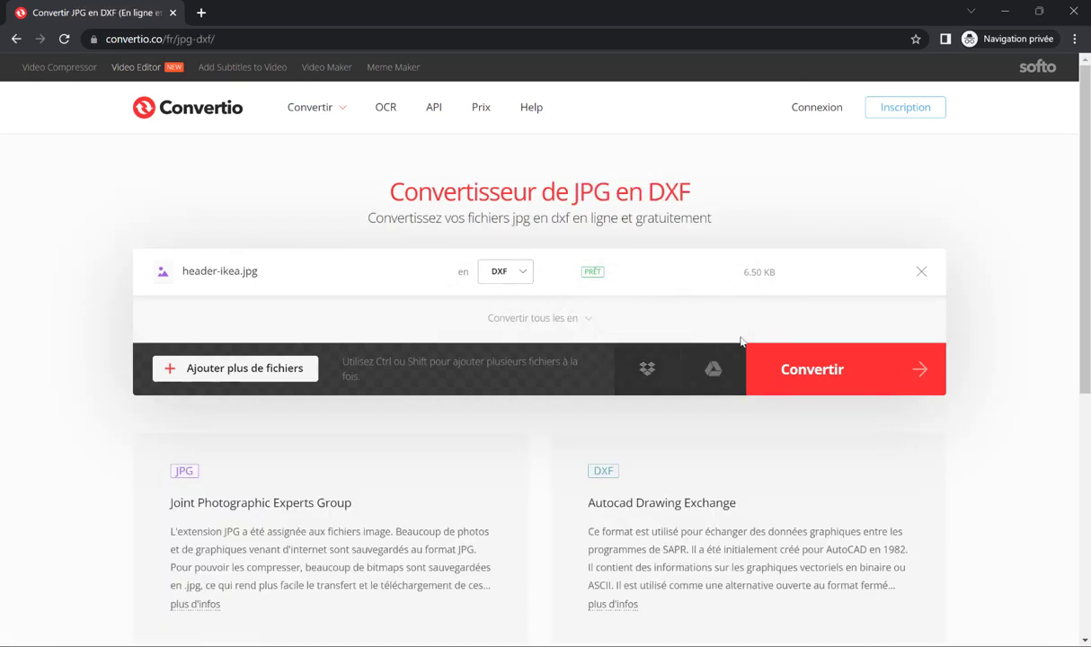
click(806, 368)
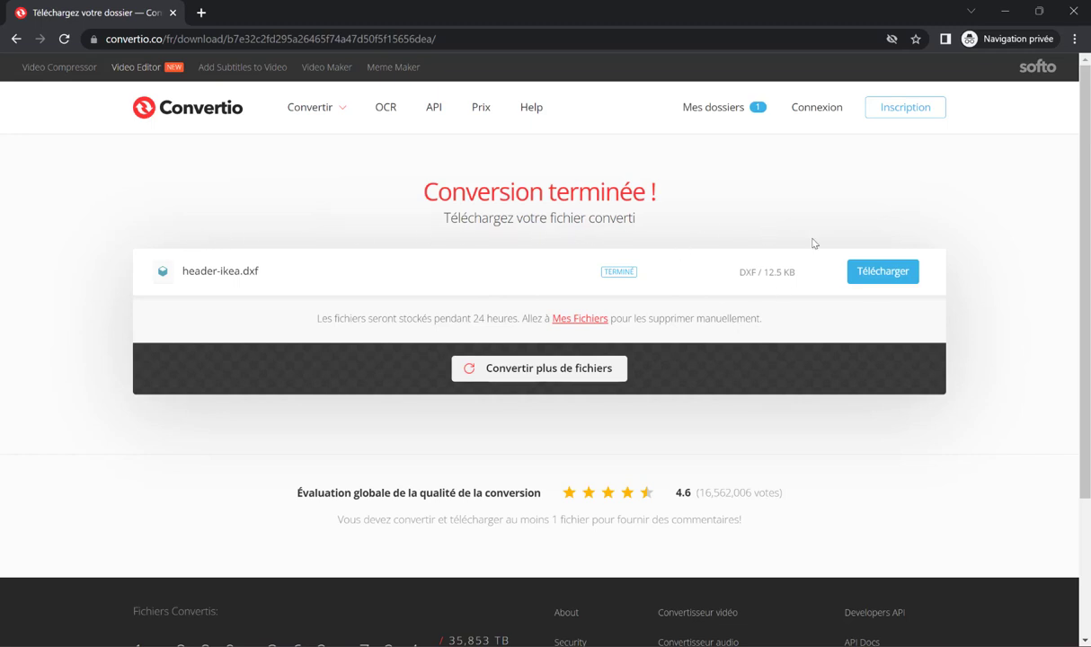
click(884, 272)
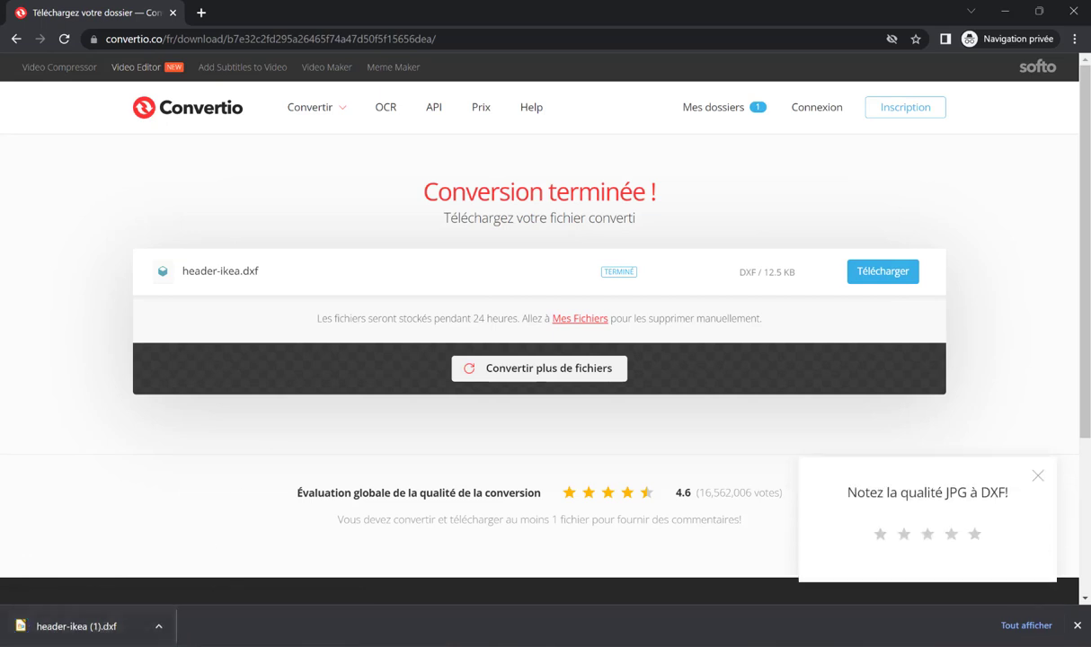
Import header-ikea (1).dxf from Downloads as an AutoCAD DWG/DXF file
key(alt+Tab)
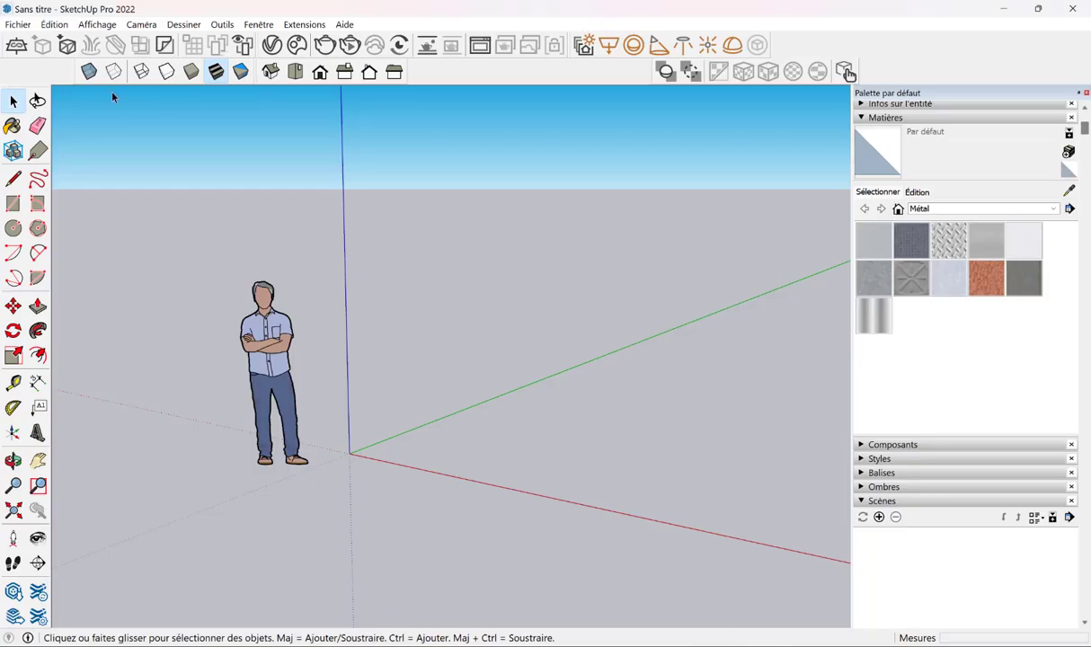
click(18, 24)
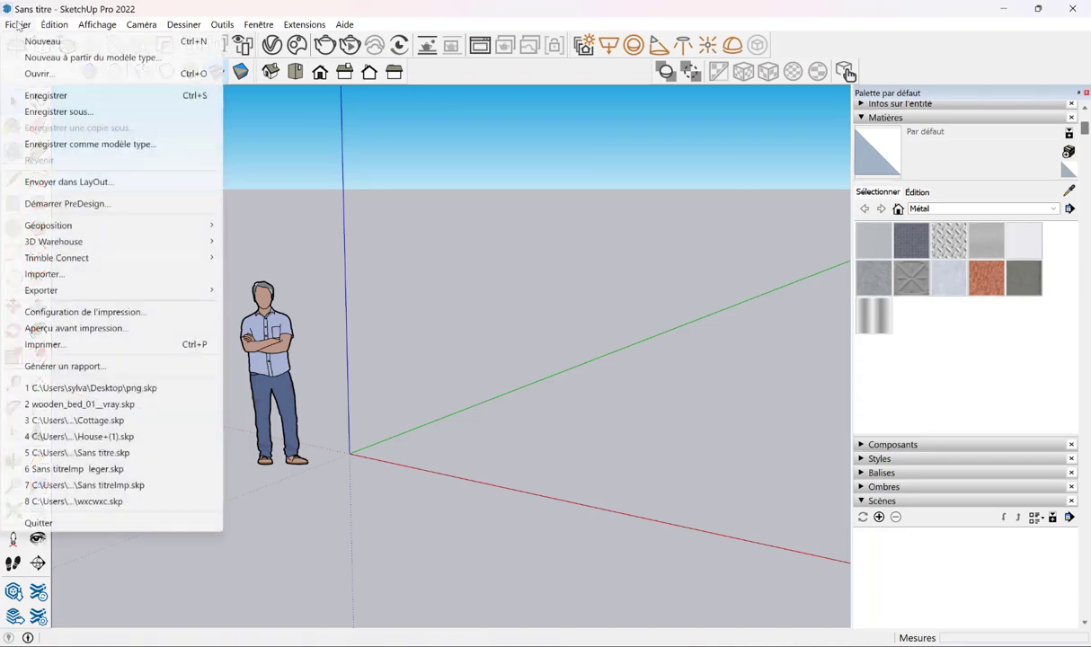
click(61, 279)
click(836, 462)
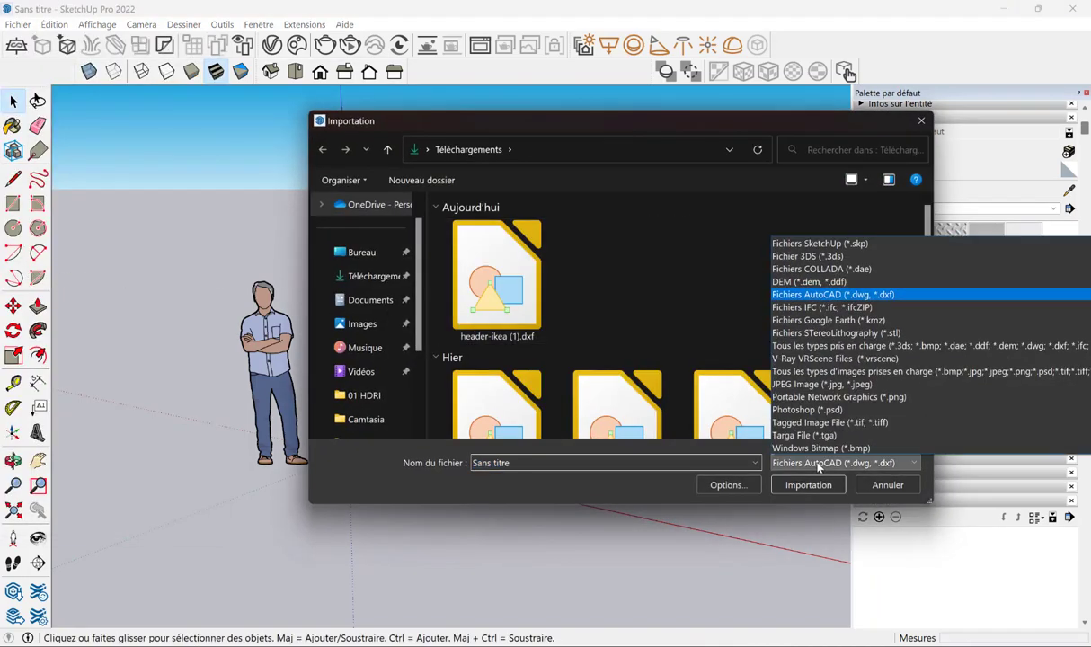
click(817, 243)
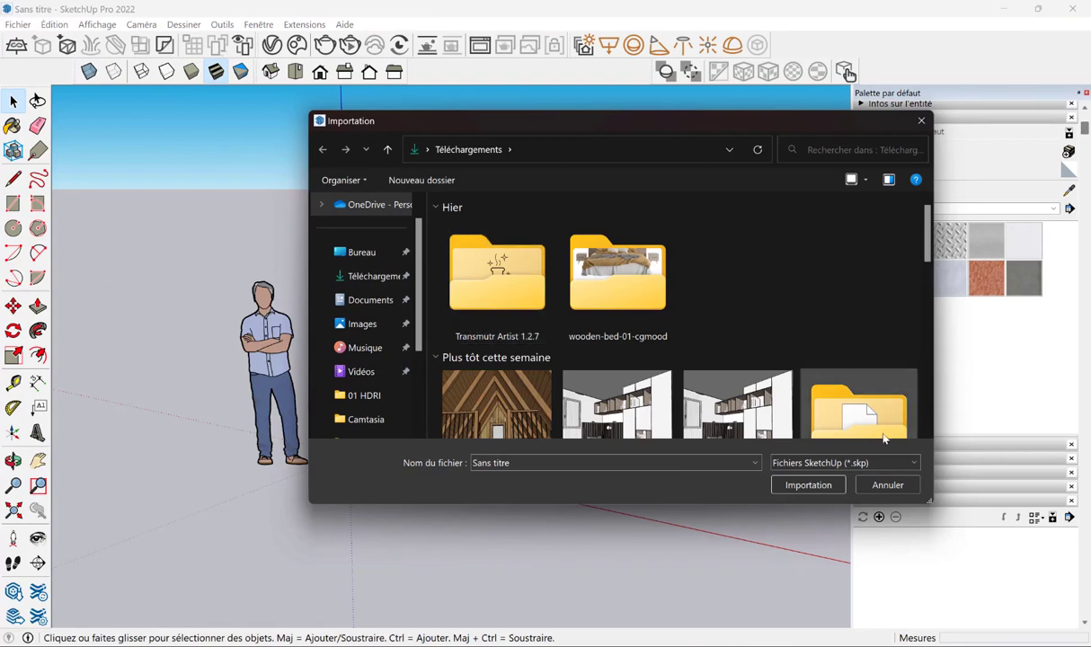
click(845, 462)
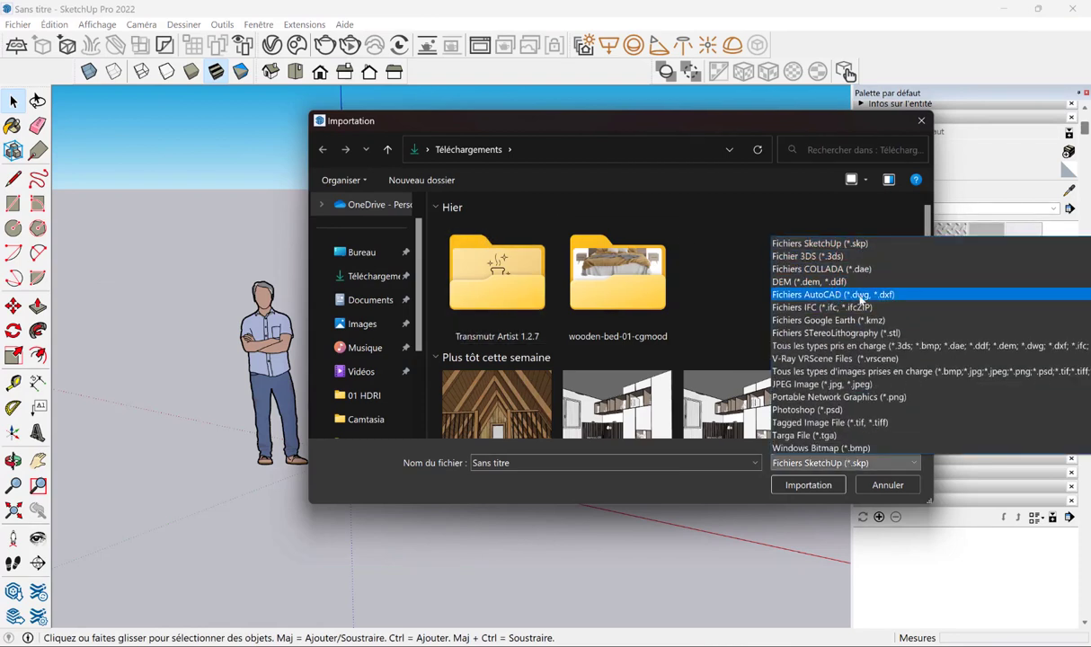
click(850, 297)
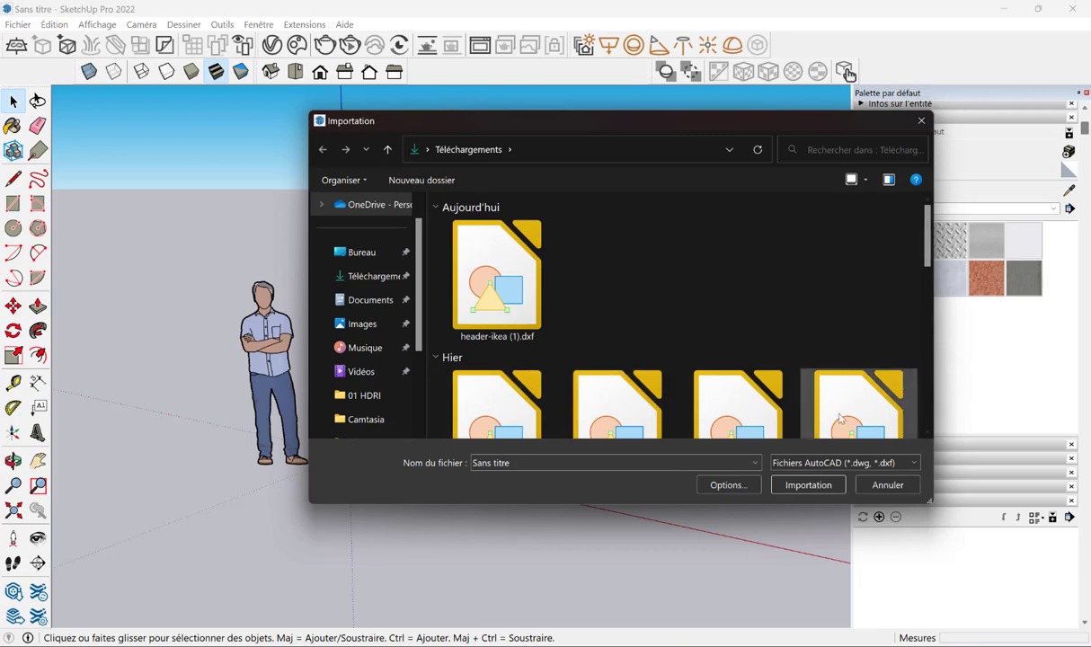
click(508, 258)
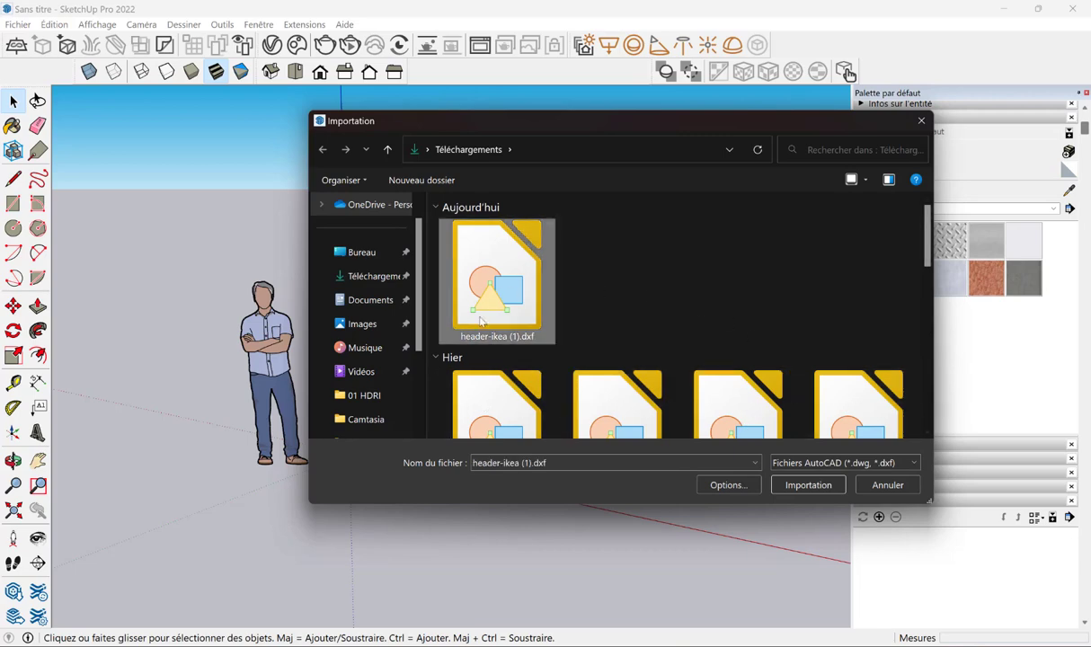
click(813, 486)
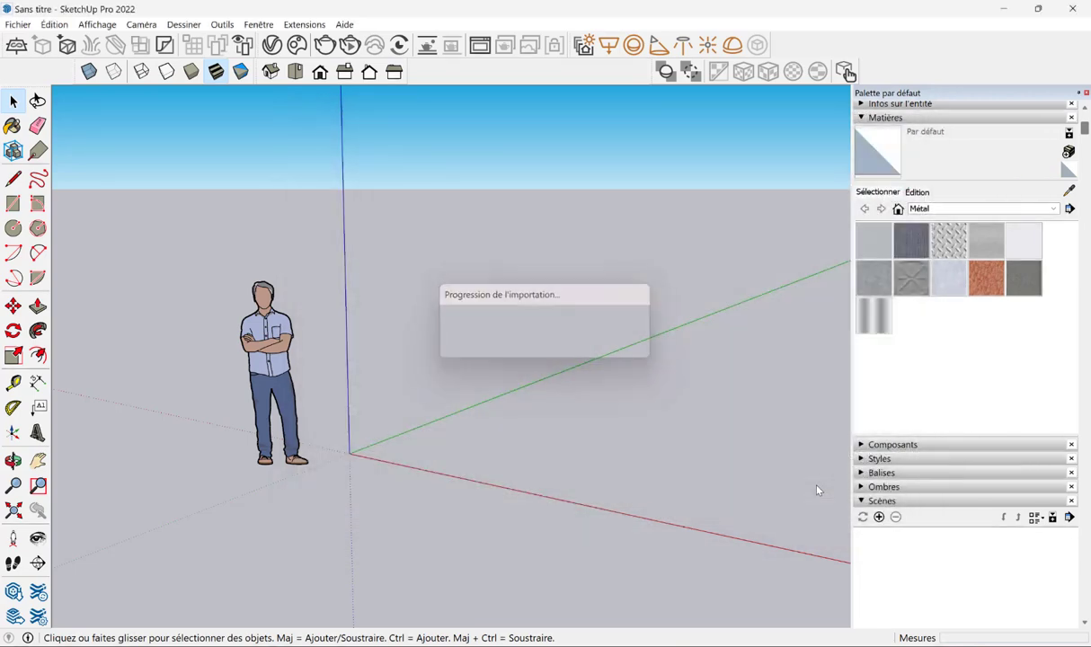
Close the import results and orbit to see the whole IKEA plate in perspective
click(620, 443)
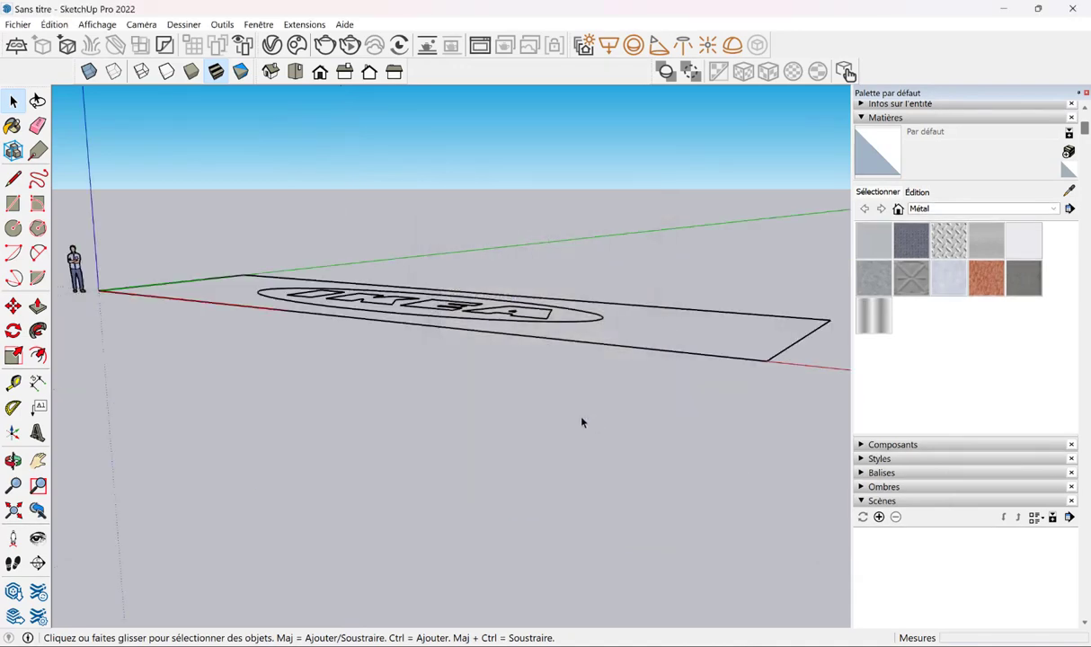
mouse_move(582, 421)
middle_down()
mouse_move(579, 456)
mouse_move(575, 360)
mouse_move(572, 450)
mouse_move(597, 596)
mouse_move(593, 580)
middle_up()
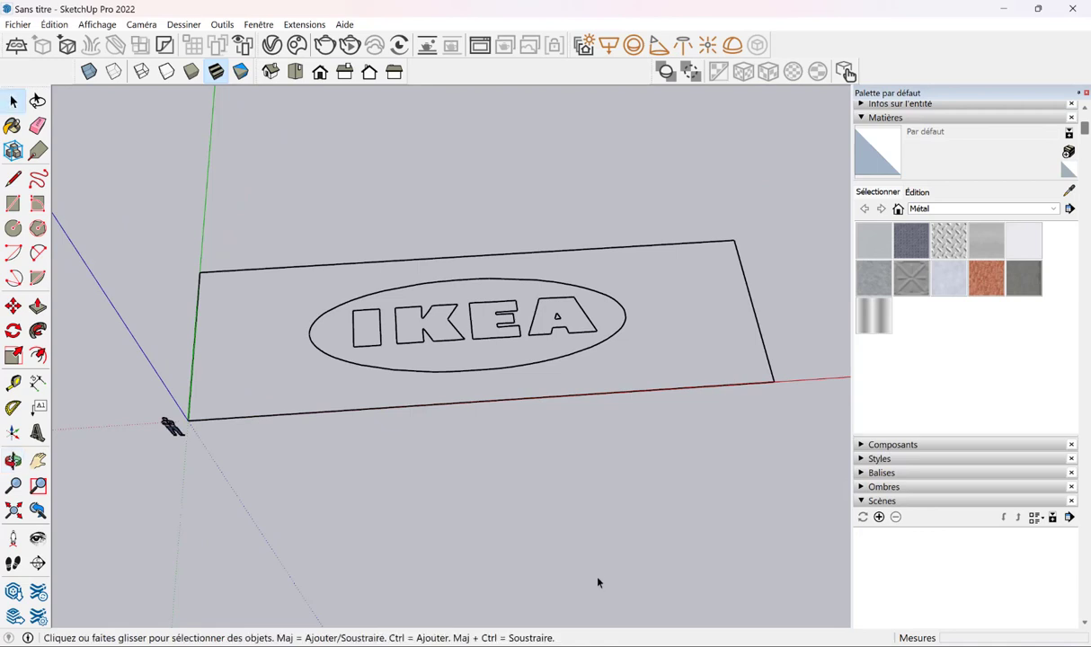
scroll(494, 393, up, 2)
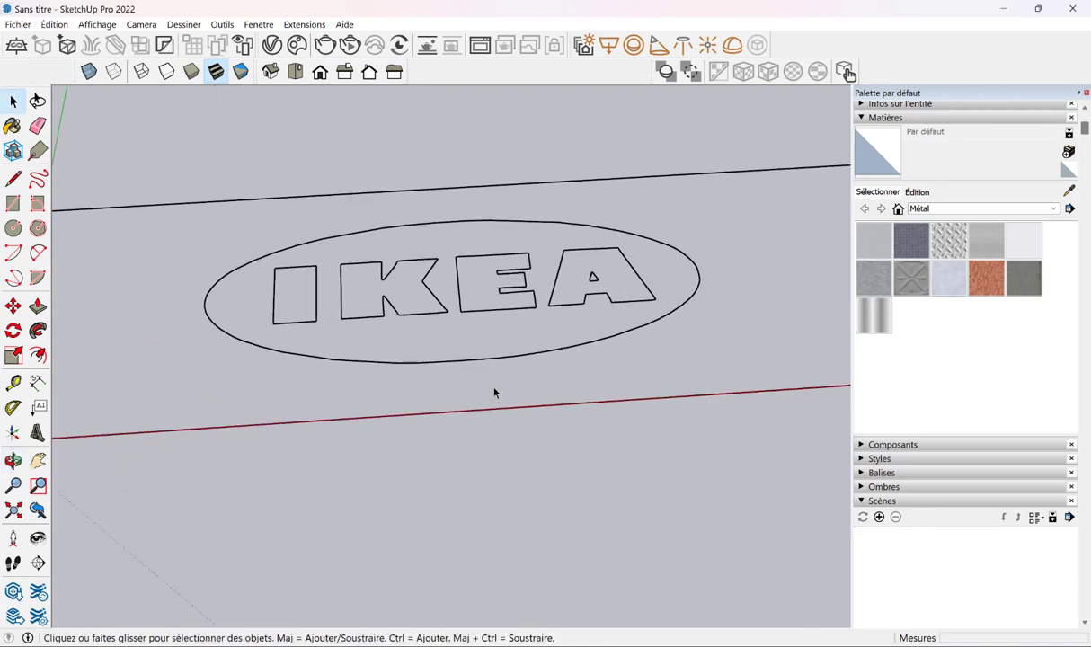
scroll(494, 392, down, 3)
mouse_move(494, 390)
middle_down()
mouse_move(514, 394)
mouse_move(487, 401)
mouse_move(471, 341)
middle_up()
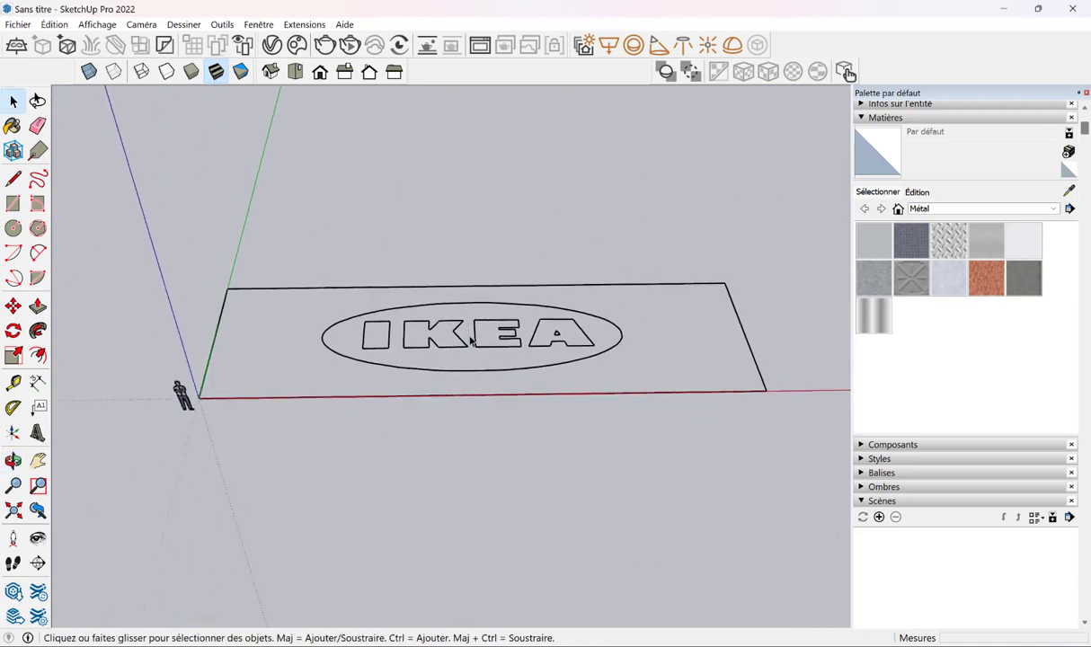
scroll(476, 346, up, 3)
scroll(485, 360, up, 2)
scroll(493, 368, down, 2)
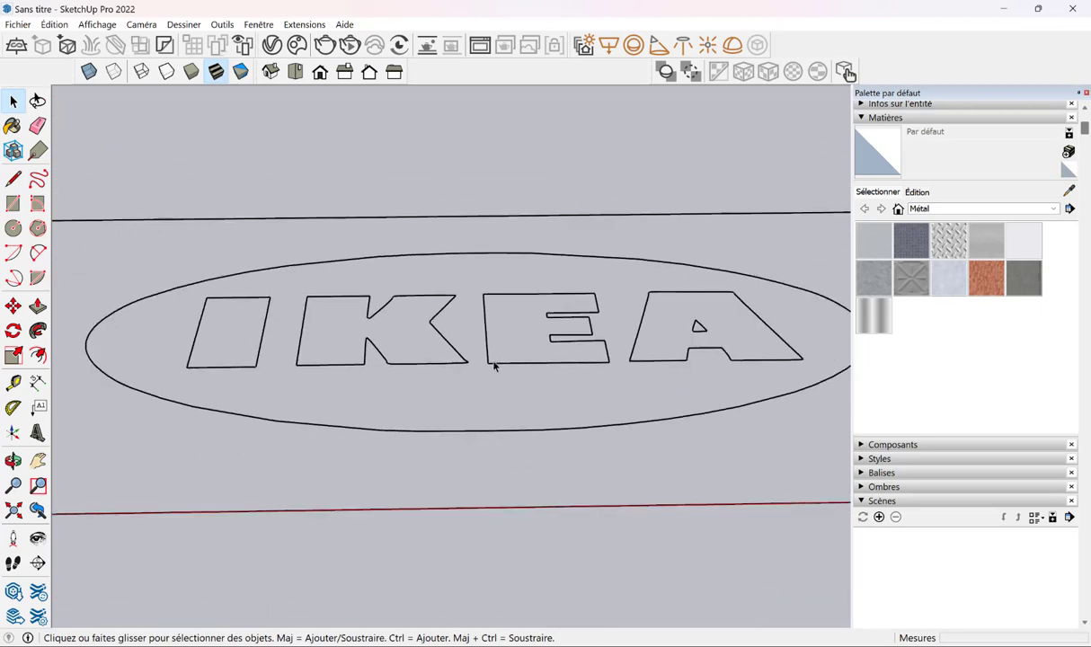
scroll(496, 366, down, 2)
Select the IKEA plate outline with its oval logo and group it with Ctrl+G
click(499, 368)
scroll(499, 368, down, 2)
mouse_move(499, 369)
middle_down()
mouse_move(556, 371)
mouse_move(519, 387)
middle_up()
key(ctrl+g)
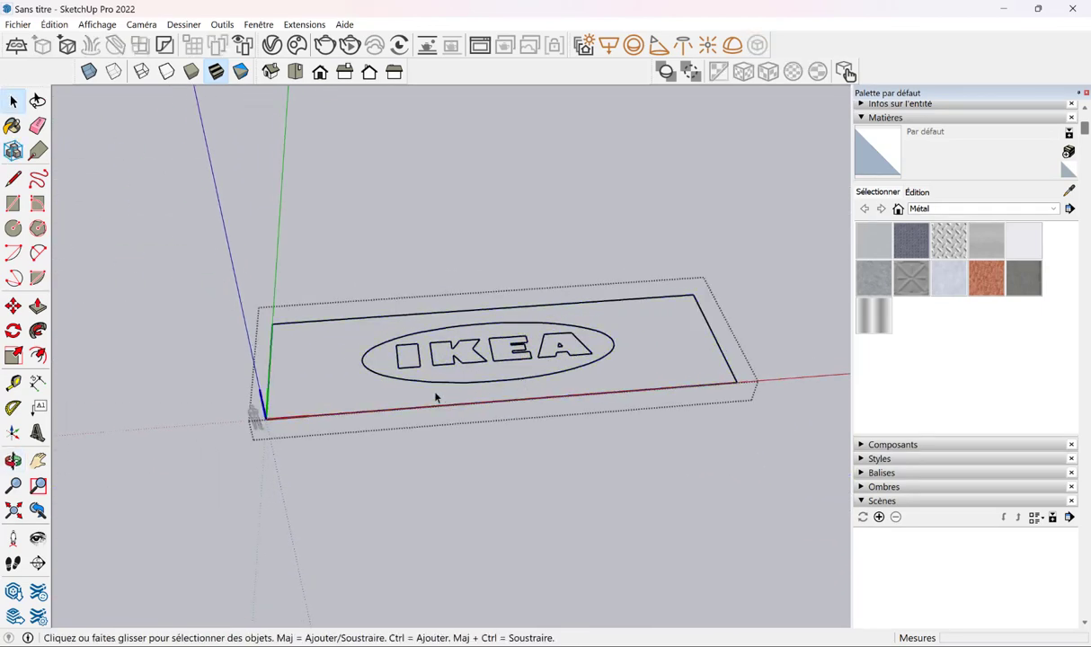
Trace a rectangle corner to corner over the IKEA plate to give it a face
click(13, 204)
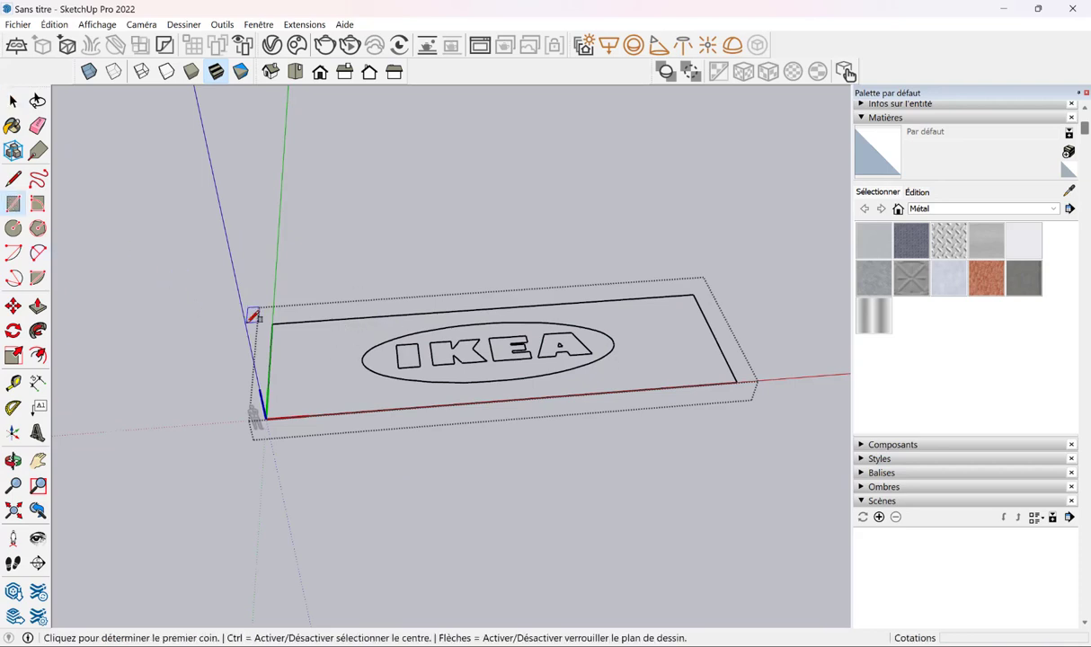
click(272, 322)
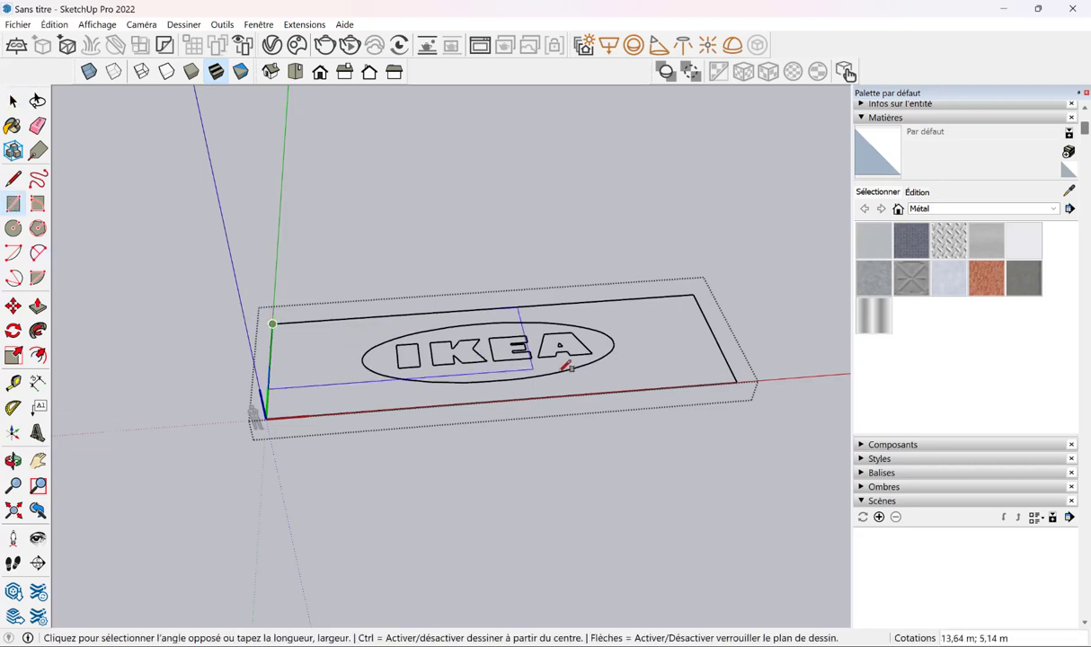
click(738, 383)
scroll(575, 356, up, 3)
scroll(514, 378, up, 3)
key(space)
click(522, 379)
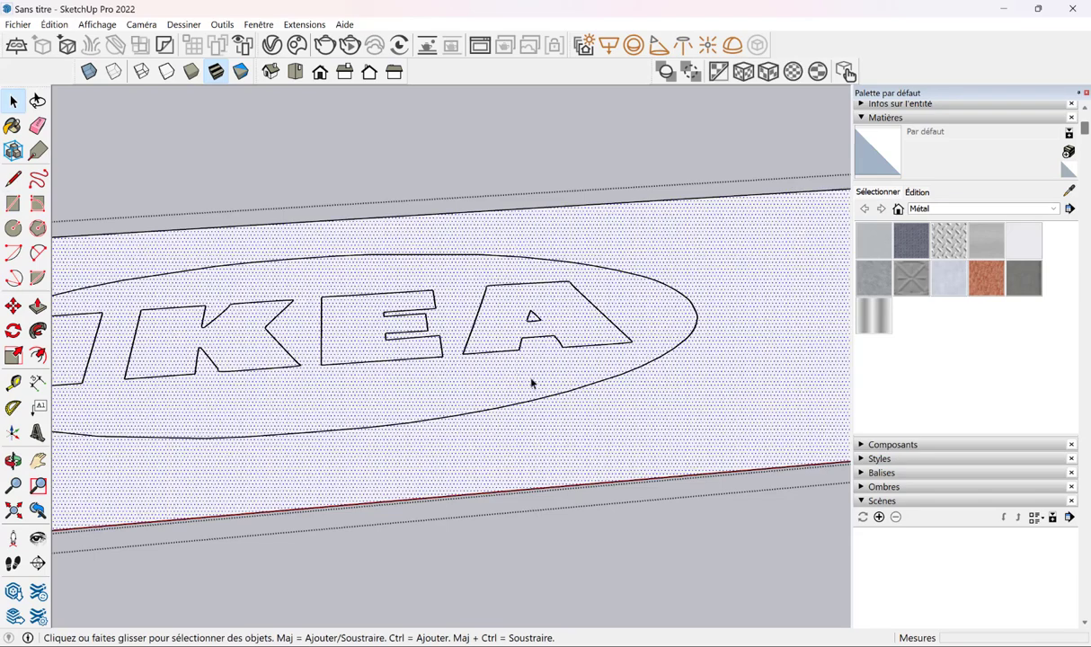
scroll(611, 384, down, 3)
scroll(611, 383, down, 2)
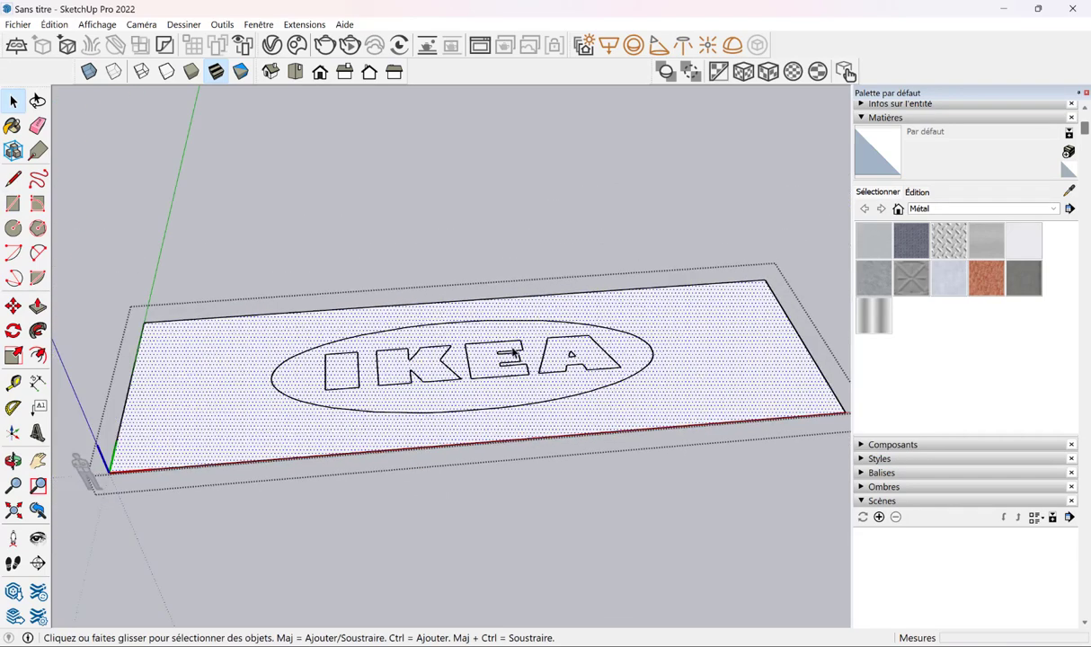
Draw a straight line across the plate from its left edge to its right edge
click(14, 179)
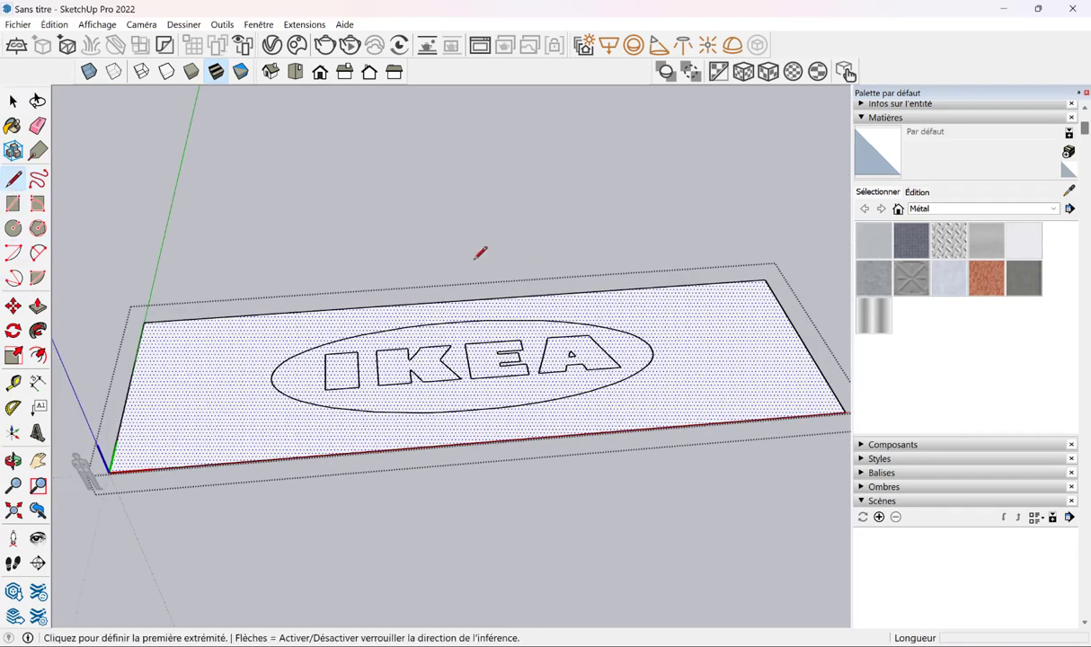
click(128, 390)
scroll(715, 333, up, 3)
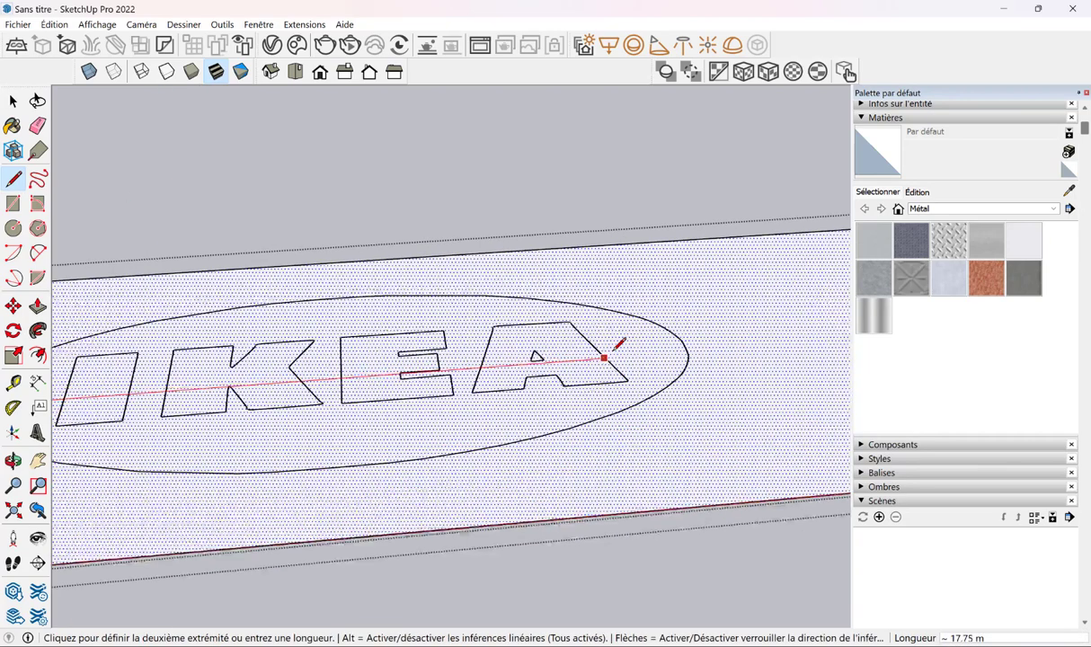
scroll(614, 348, up, 2)
middle_drag(769, 309, 572, 373)
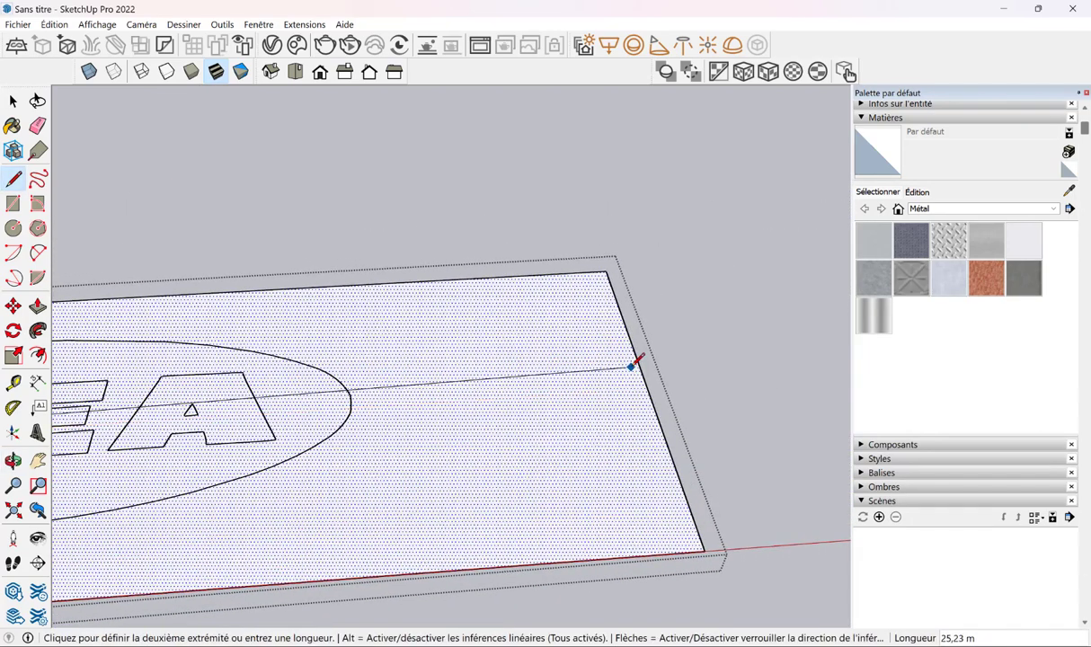
click(641, 372)
Delete the crossing line pieces inside the I, K and E letters
scroll(523, 374, down, 3)
middle_drag(523, 373, 676, 377)
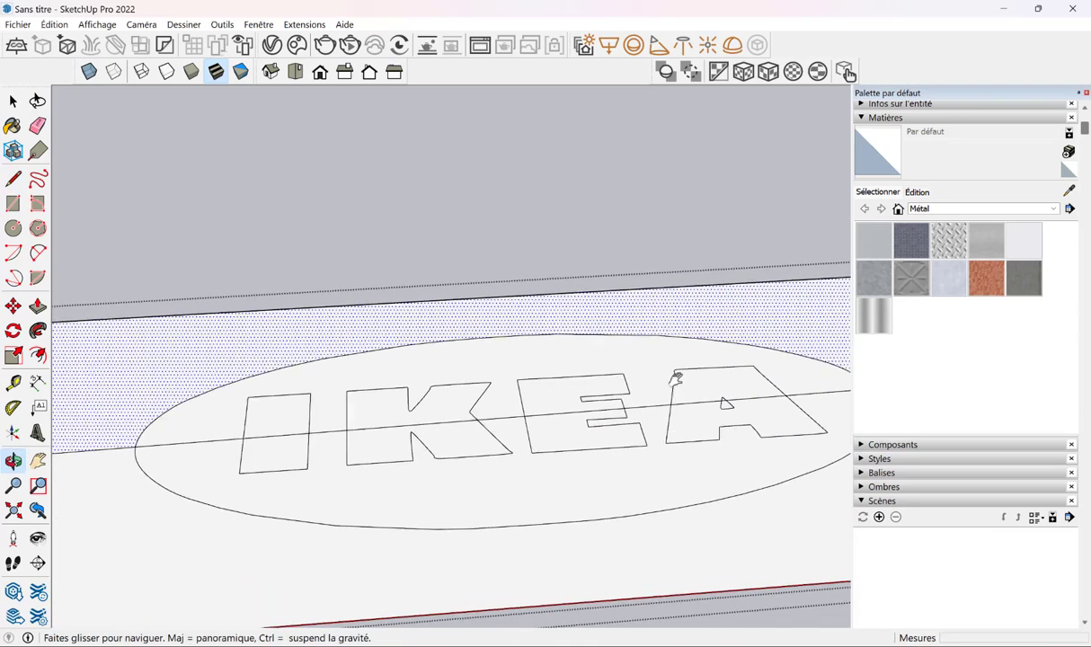
scroll(485, 419, down, 3)
key(space)
click(373, 424)
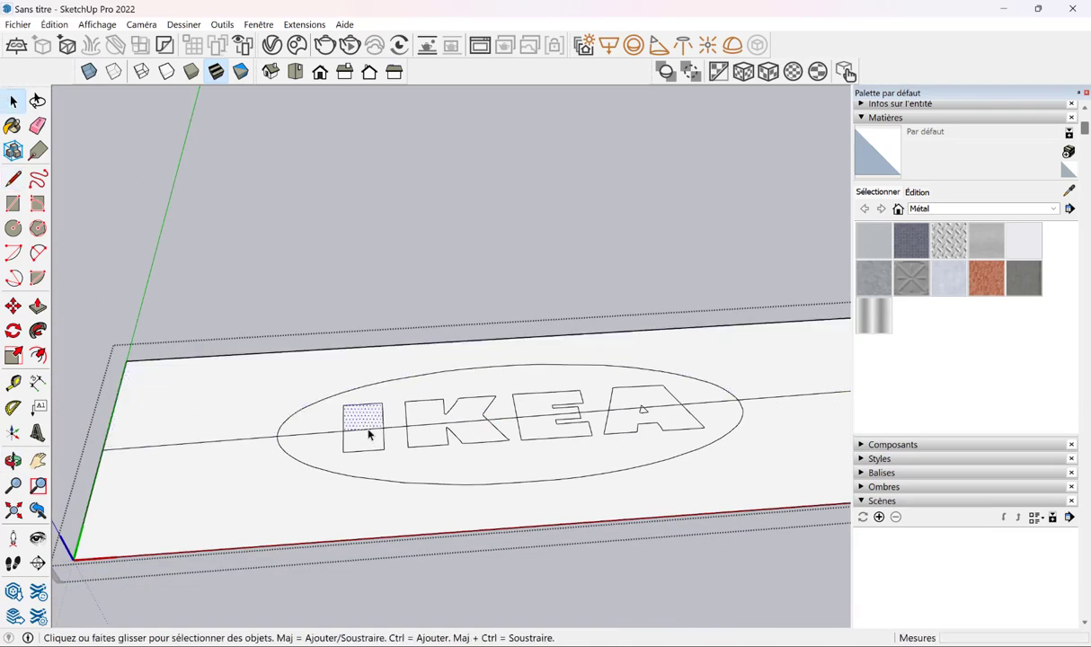
key(Delete)
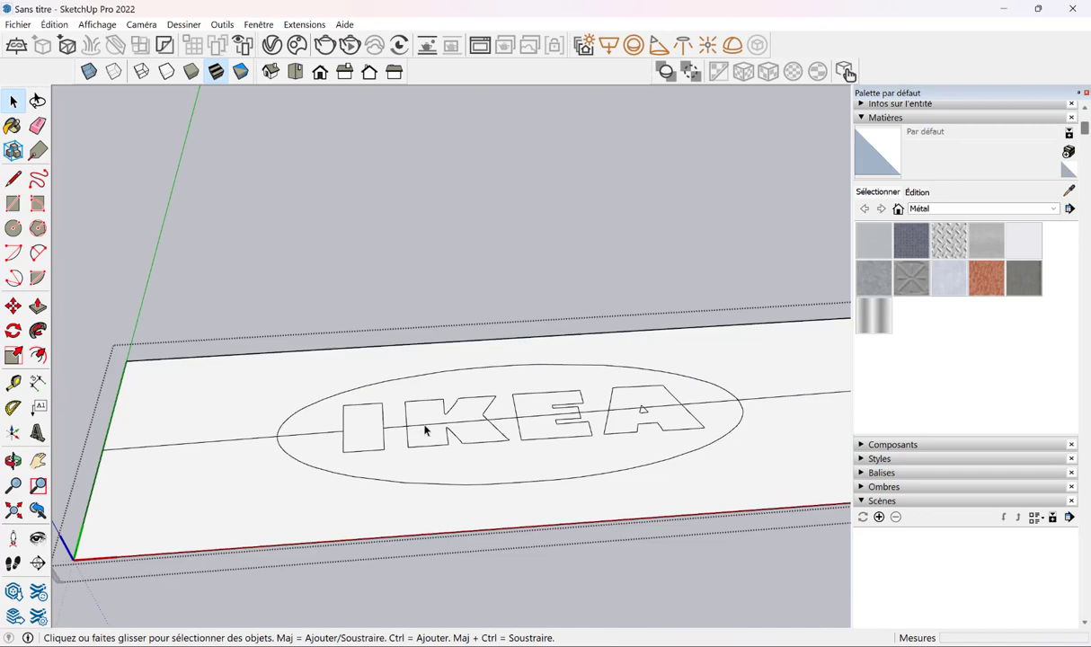
click(449, 422)
key(Delete)
click(553, 415)
key(Delete)
Delete the three line segments left inside the A
click(619, 413)
key(Delete)
scroll(646, 410, up, 5)
click(648, 410)
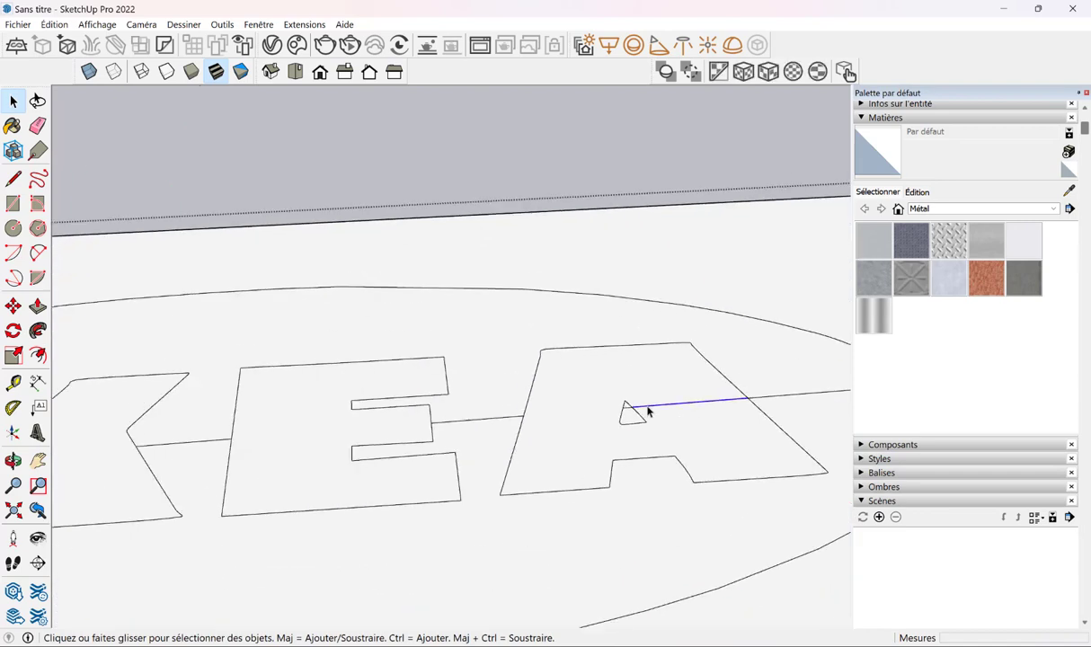
key(Delete)
click(628, 414)
key(Delete)
Push/Pull the I up 0.46 m and repeat the same height on K, E and A
scroll(589, 416, down, 3)
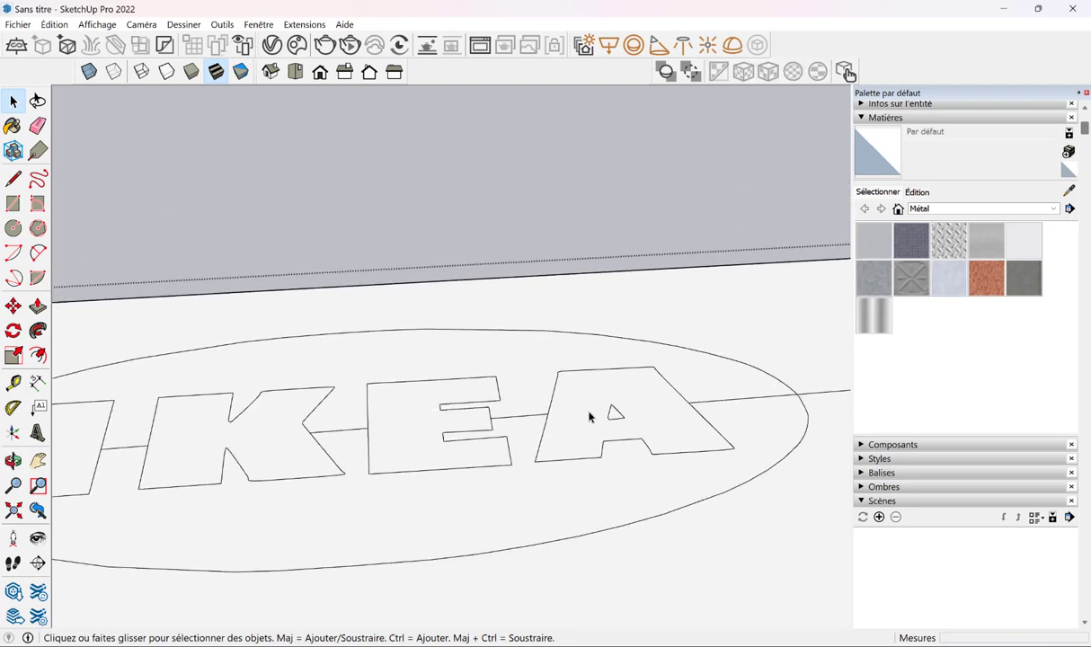
scroll(589, 416, down, 3)
click(496, 422)
click(39, 308)
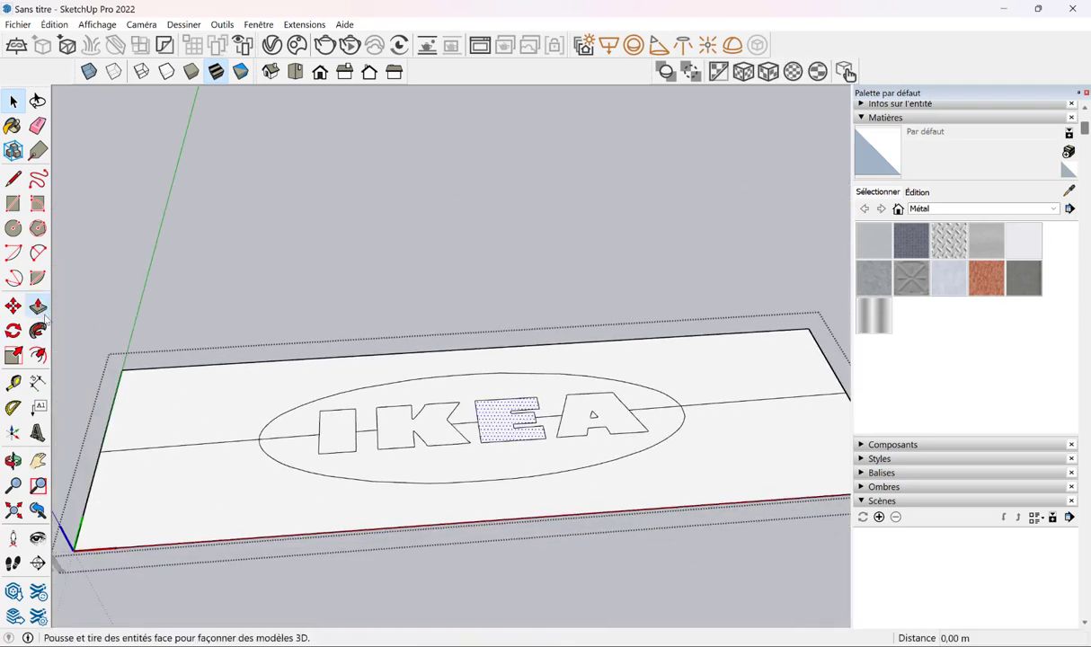
scroll(340, 446, up, 3)
click(309, 433)
click(305, 377)
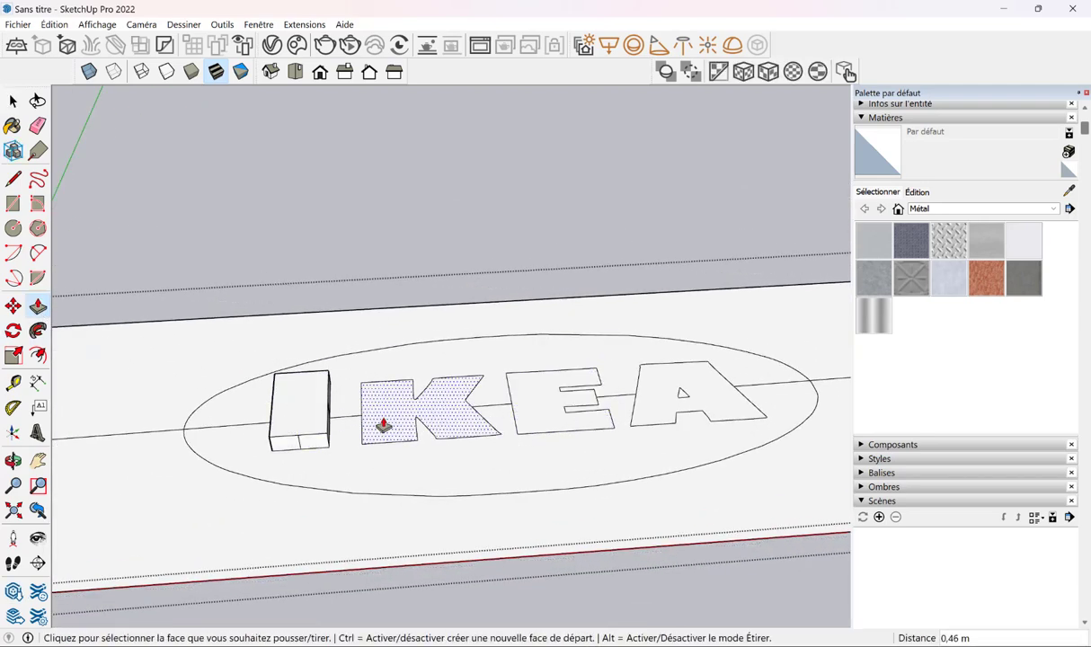
double_click(383, 424)
double_click(526, 418)
double_click(685, 396)
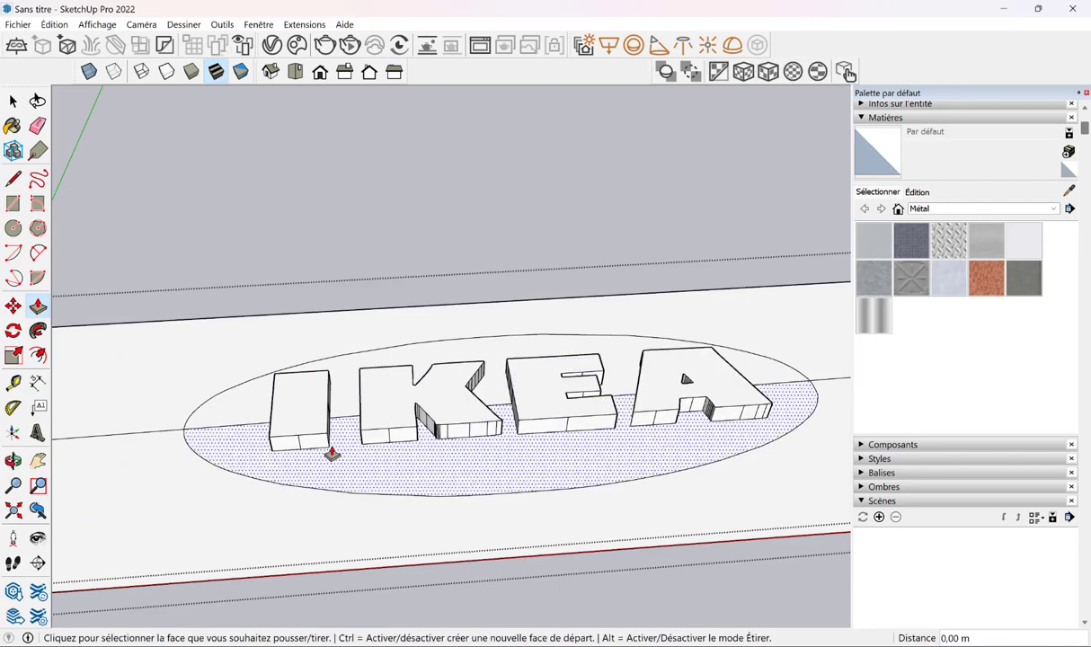
key(space)
scroll(332, 453, down, 2)
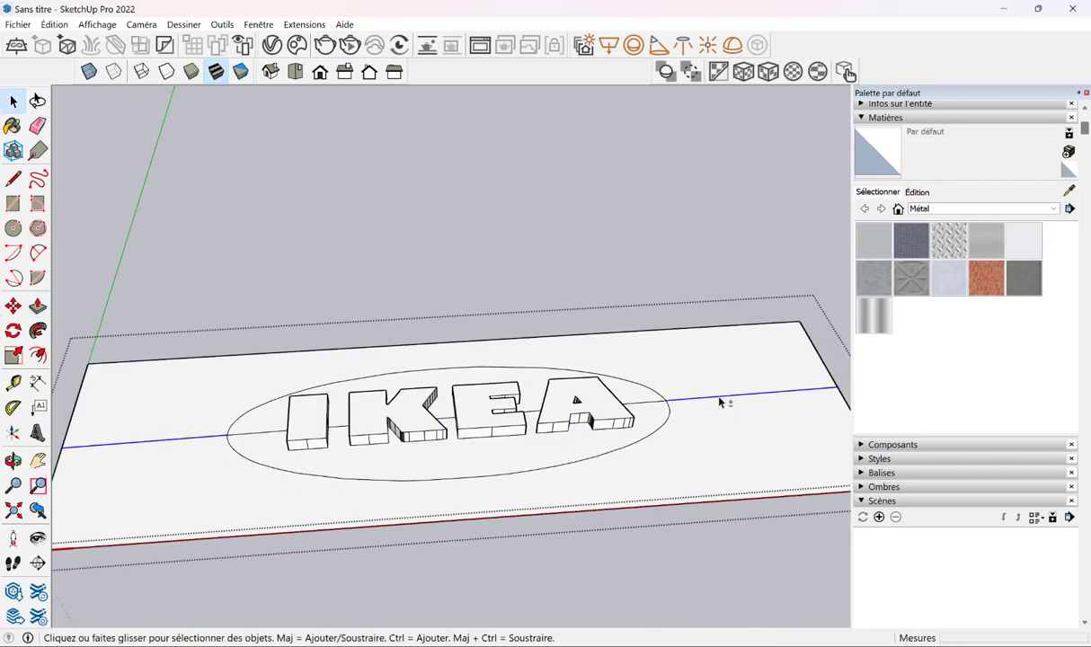
Raise the plate face around the oval by 0.36 m
click(36, 306)
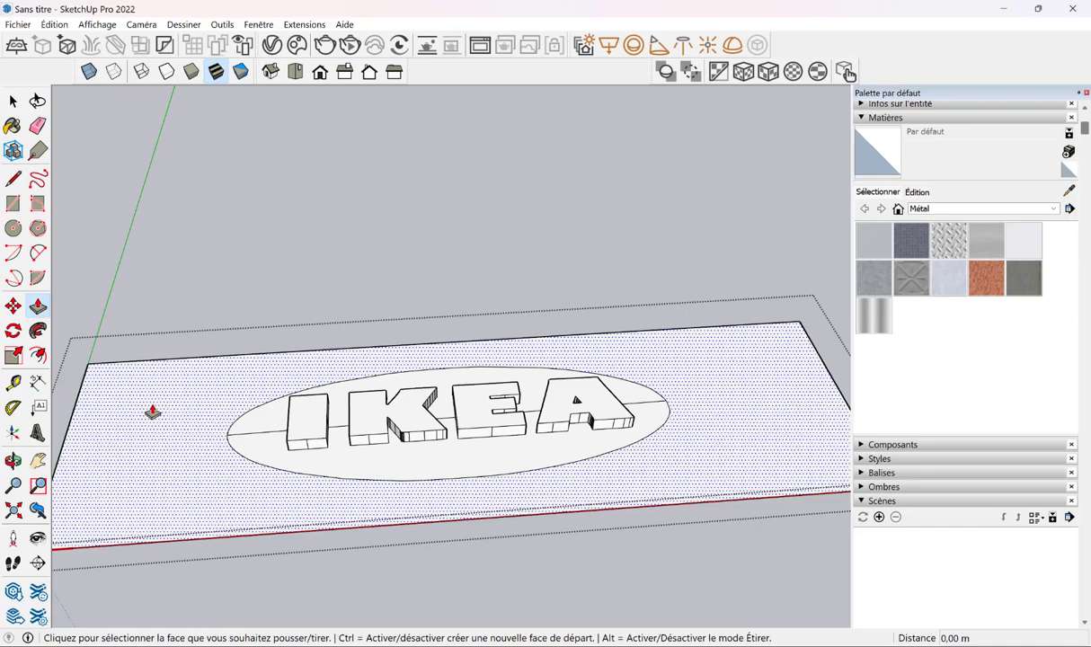
middle_drag(153, 404, 207, 422)
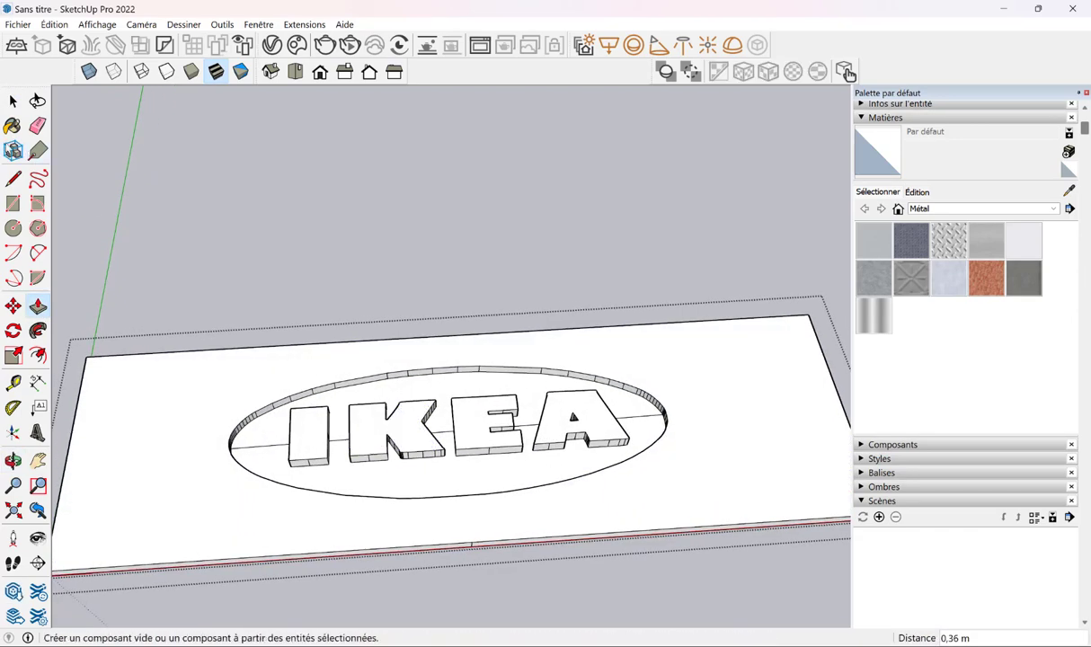
click(15, 102)
Paint the E, A, K and I letters with 0046_Or from the Couleurs-Noms collection
click(930, 209)
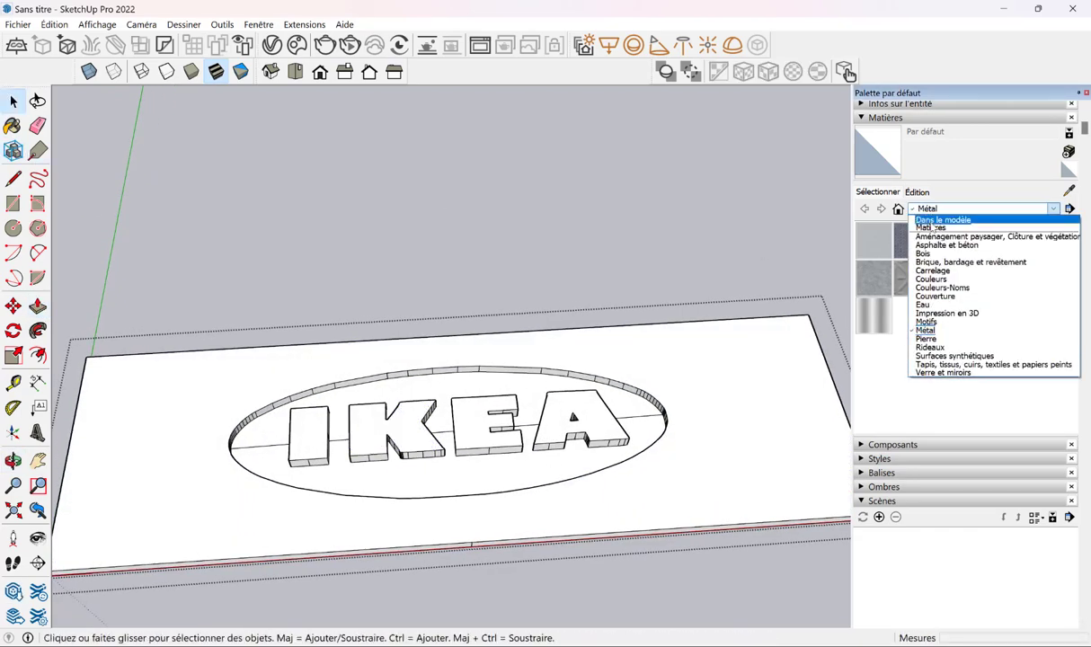
click(939, 287)
scroll(945, 309, down, 3)
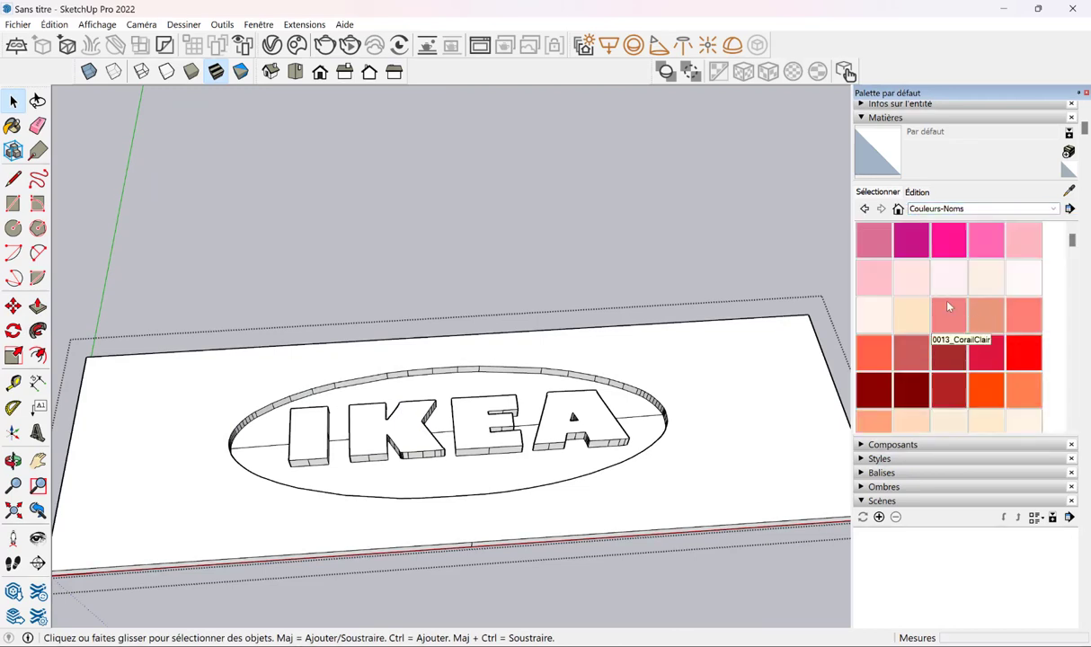
scroll(942, 360, down, 3)
click(873, 271)
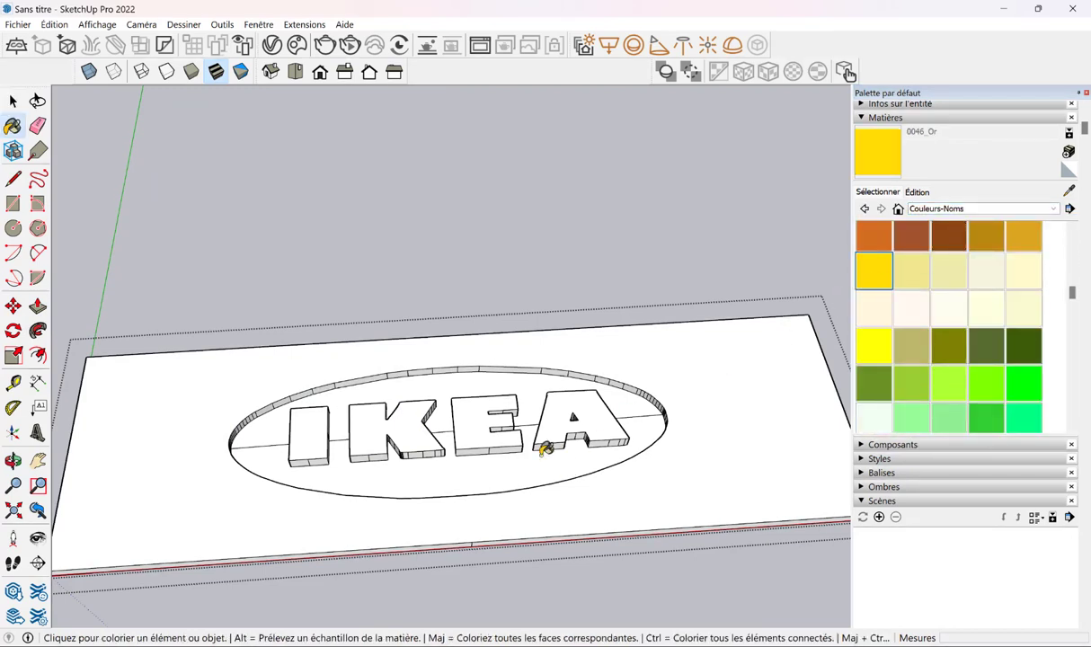
click(481, 409)
click(550, 395)
click(389, 419)
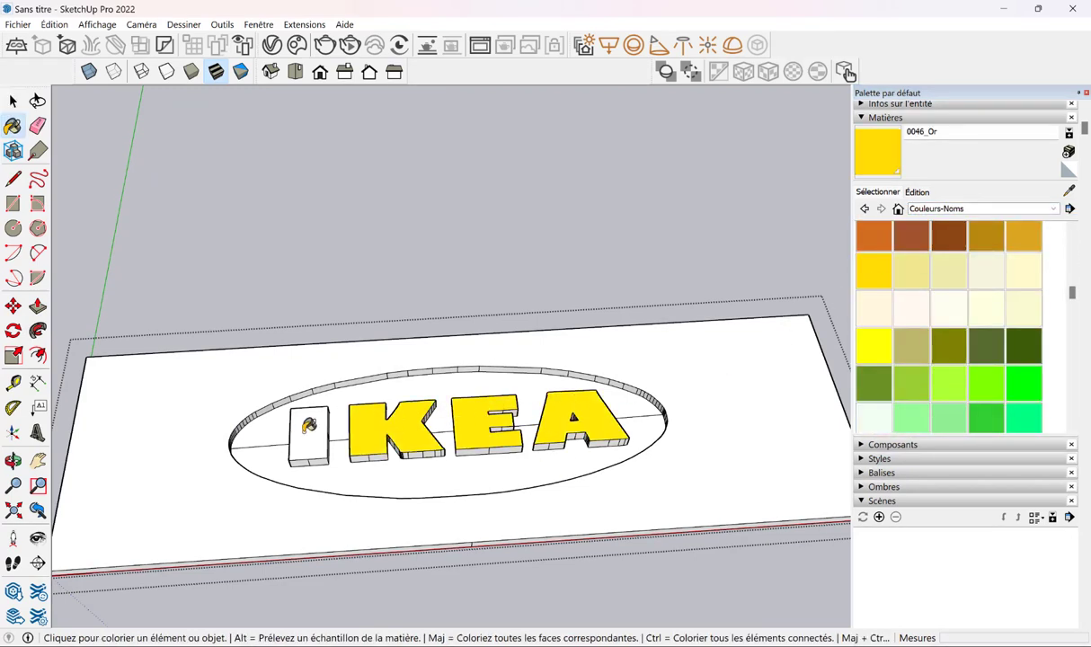
click(308, 425)
Undo the gold paint and letter extrusions with Ctrl+Z, then select the K letter face
scroll(309, 425, up, 3)
scroll(302, 431, up, 3)
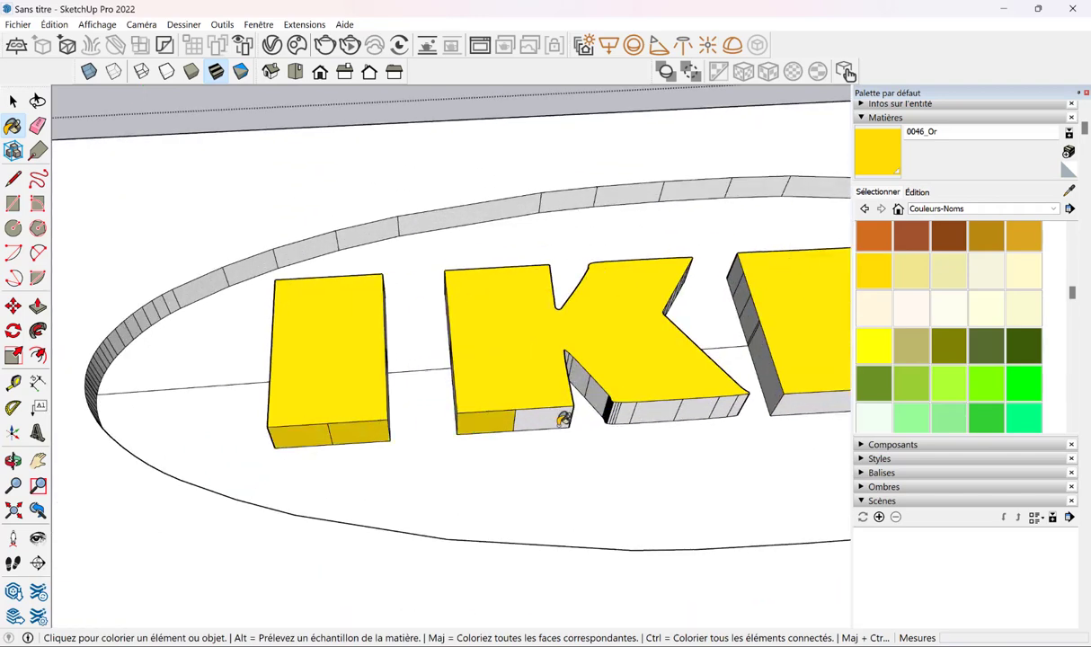
key(ctrl+z)
key(ctrl+z)
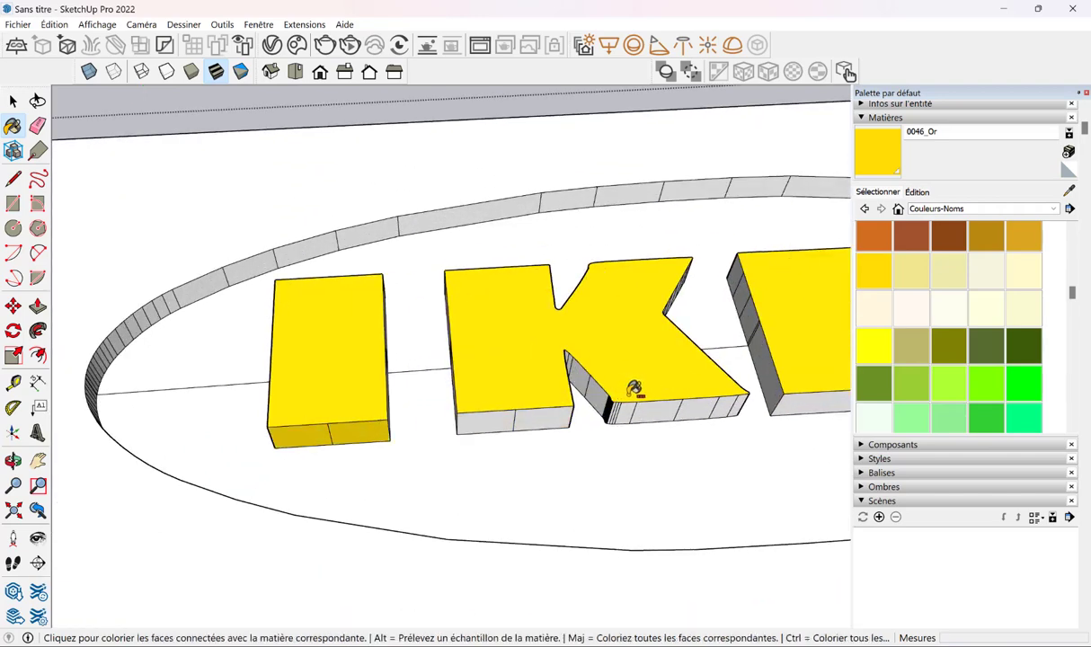
key(ctrl+z)
key(ctrl+z)
key(ctrl+z)
key(ctrl+z)
key(ctrl+z)
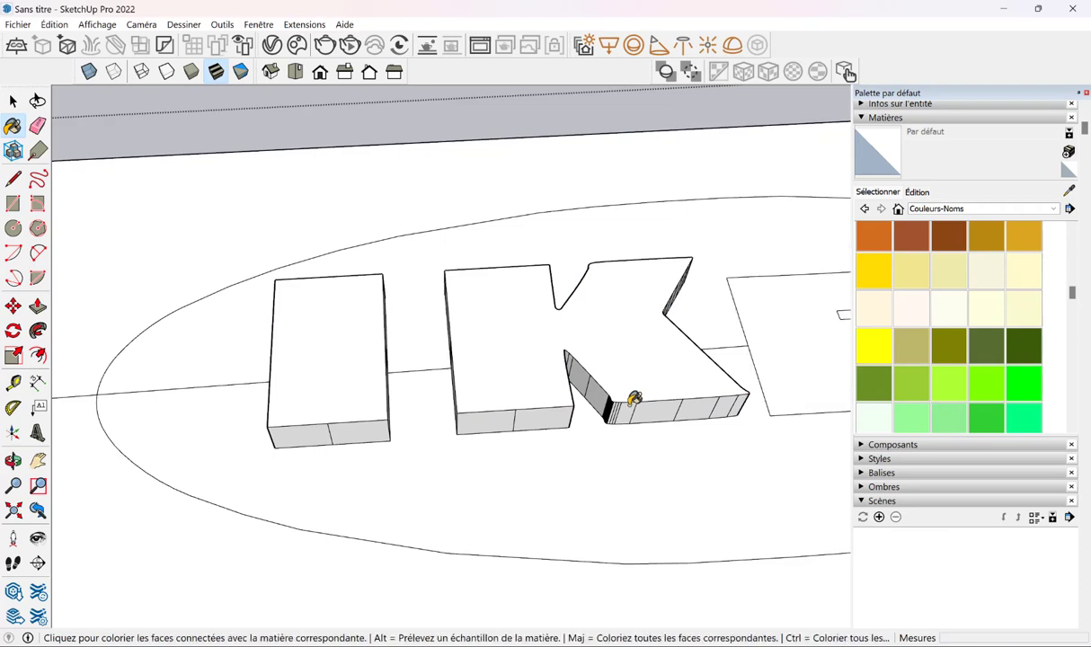
key(ctrl+z)
key(ctrl+z)
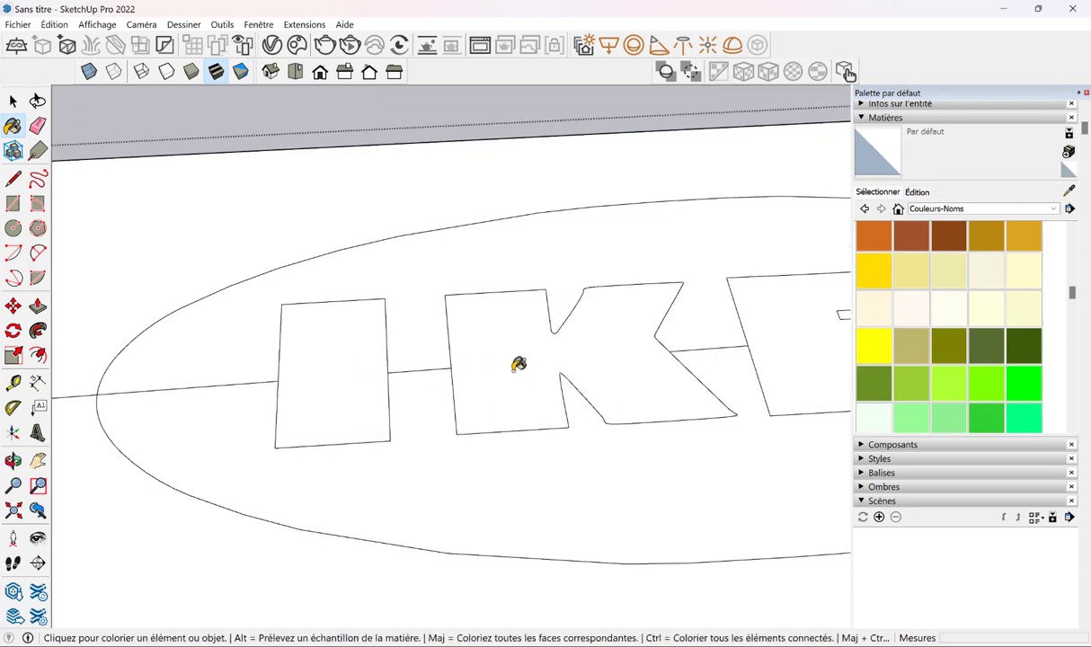
scroll(518, 364, down, 2)
key(space)
click(516, 366)
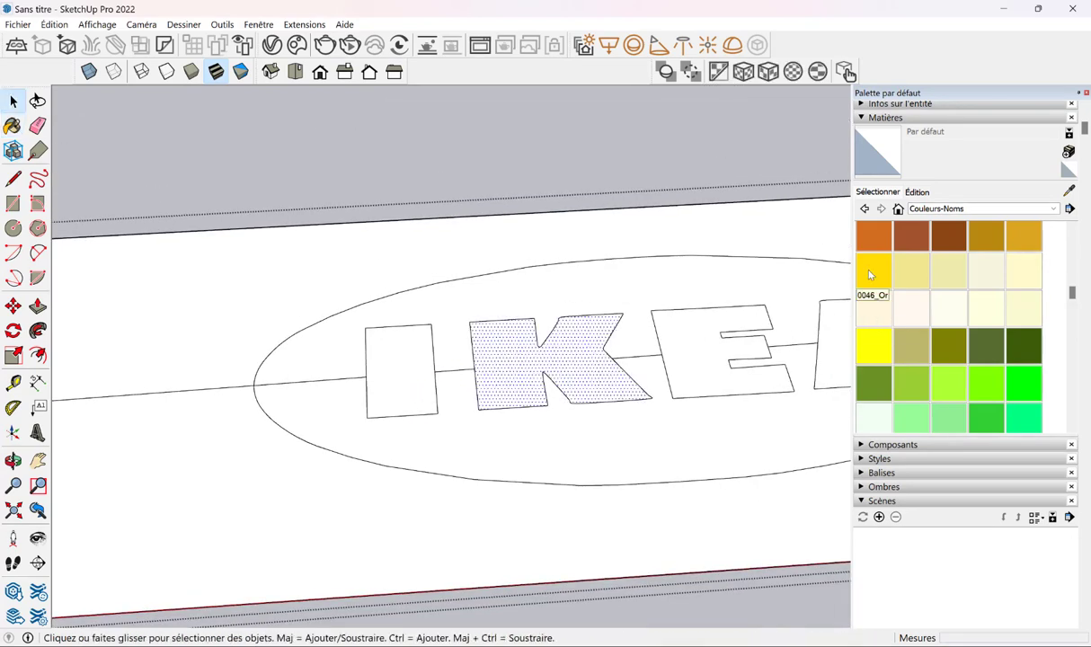
Paint the I, K, E and A letters with the gold 0046_Or material
click(869, 275)
click(386, 352)
click(503, 350)
click(692, 346)
mouse_move(691, 346)
middle_down()
mouse_move(491, 415)
mouse_move(539, 399)
middle_up()
click(687, 370)
Paint the slab outside the oval and both areas inside it with blue 0103_Bleu
scroll(907, 359, down, 2)
scroll(908, 360, down, 2)
scroll(958, 388, down, 2)
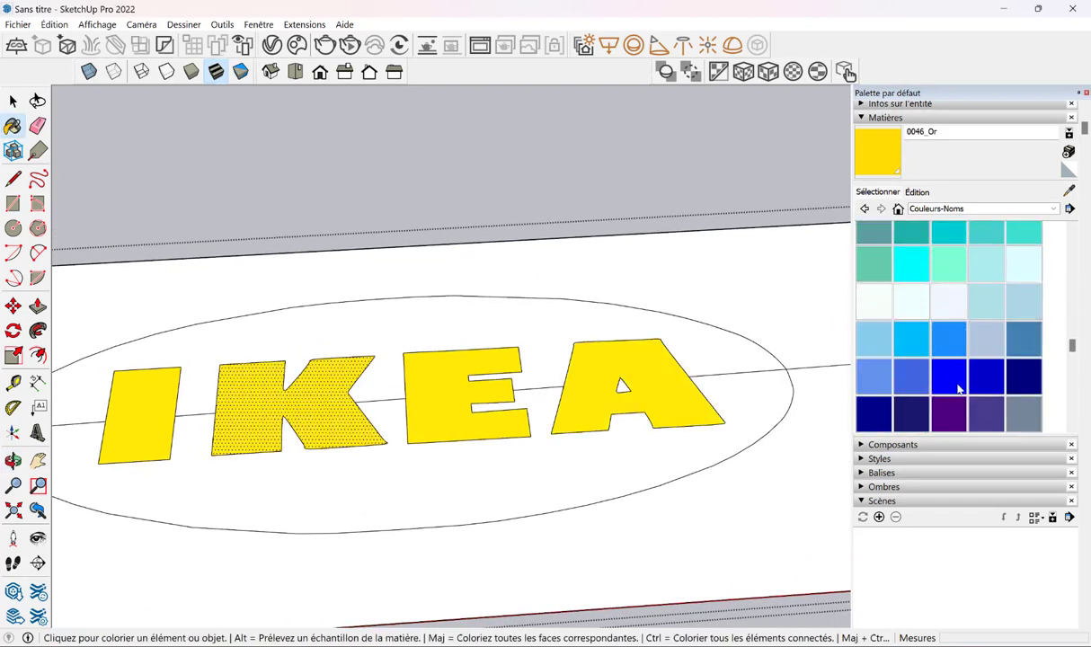
click(958, 382)
click(740, 494)
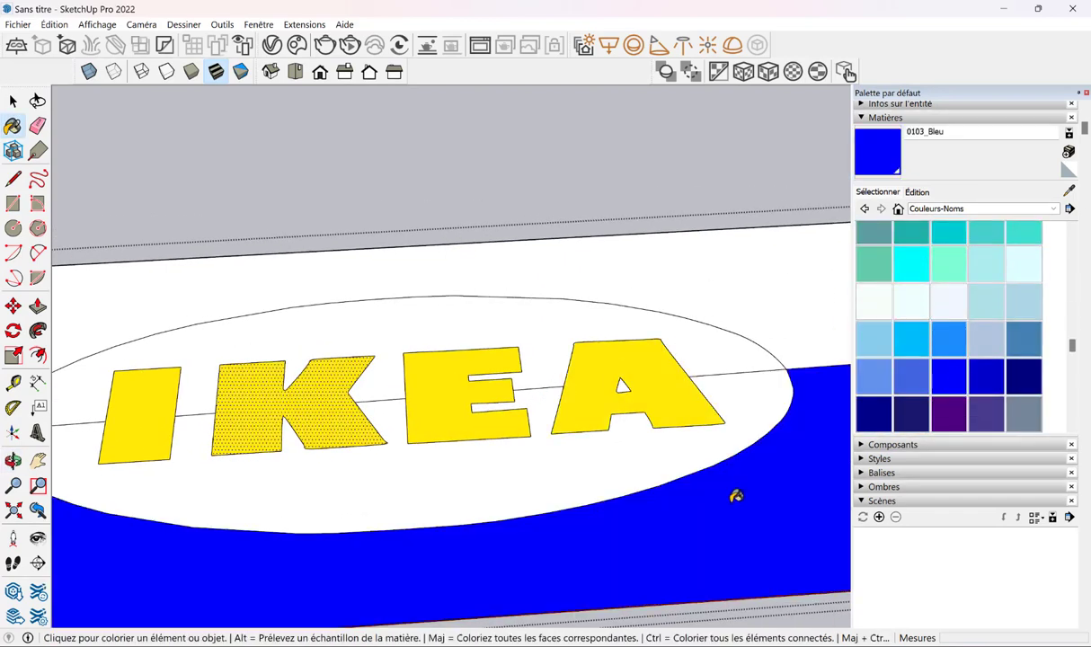
click(615, 457)
click(619, 381)
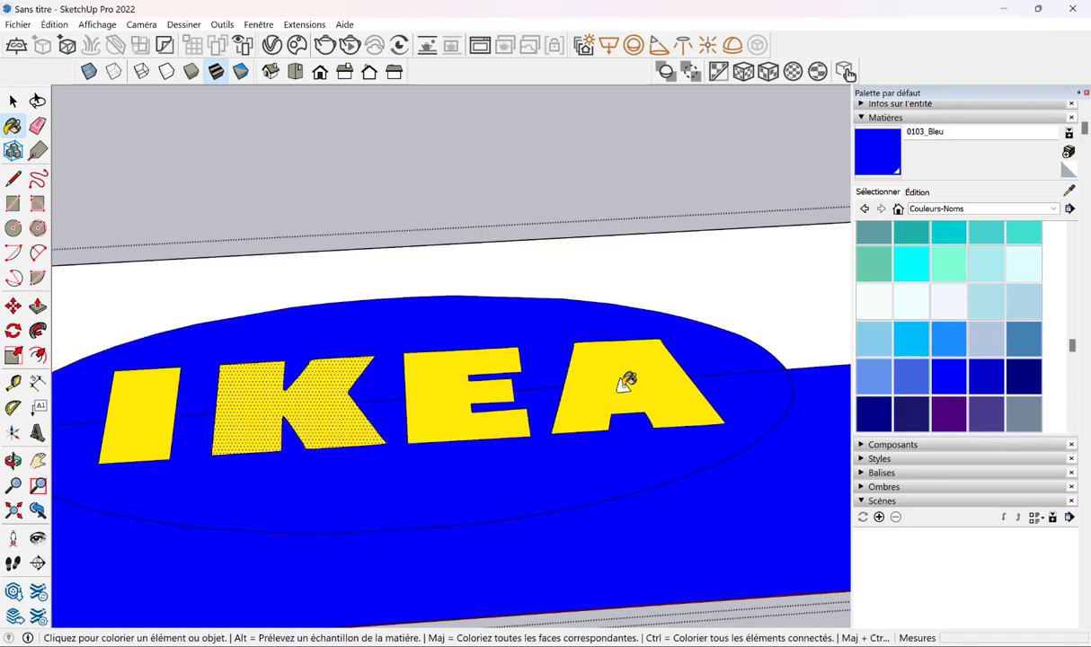
scroll(692, 280, down, 1)
scroll(483, 358, down, 3)
key(p)
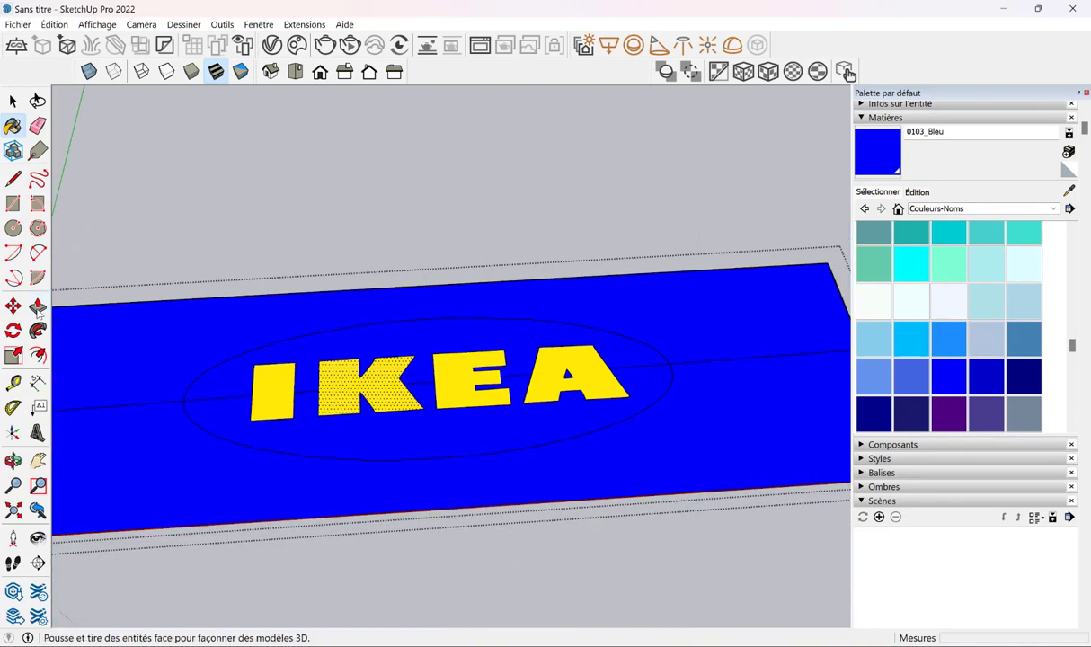
scroll(330, 416, up, 2)
Push/pull the K, I, E and A letter faces up to one matching height
click(351, 391)
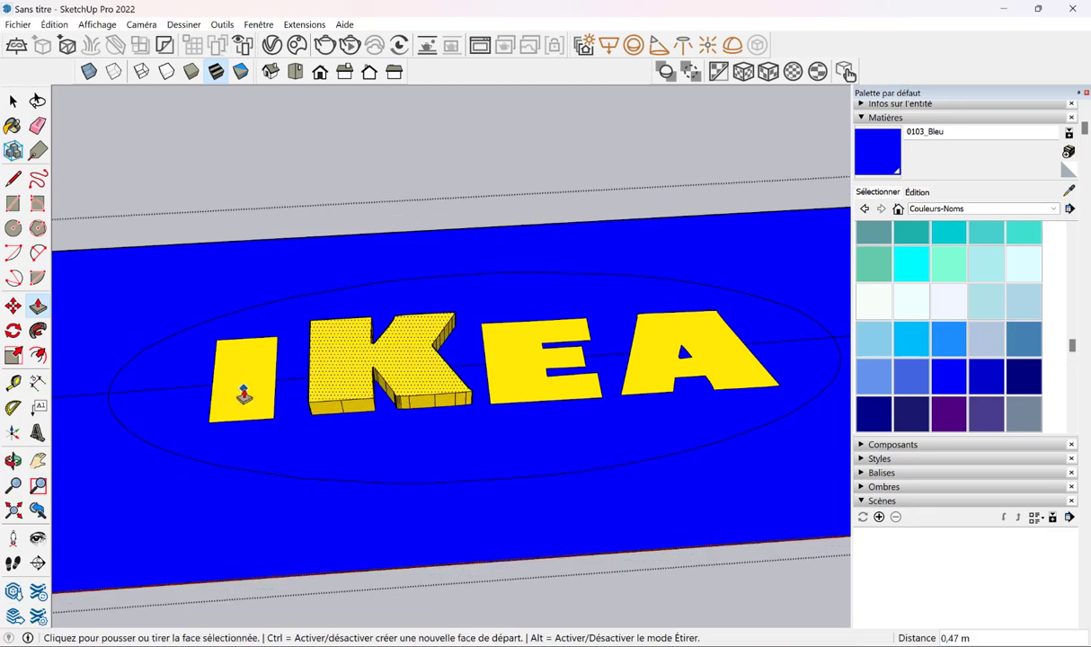
click(250, 393)
click(250, 392)
click(248, 383)
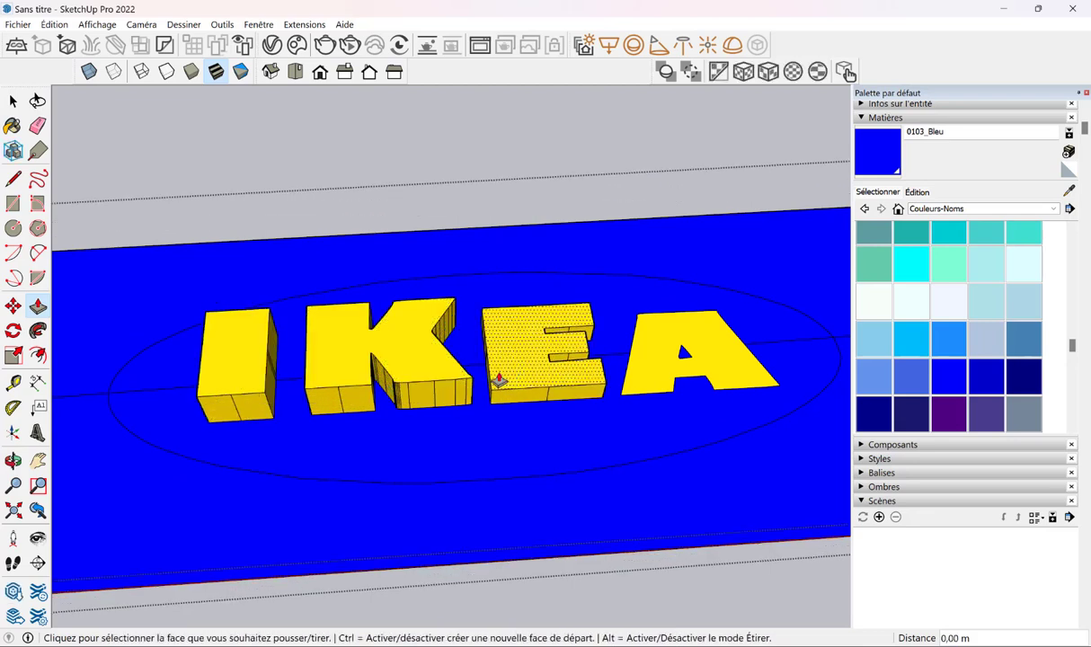
click(498, 379)
click(499, 361)
click(643, 374)
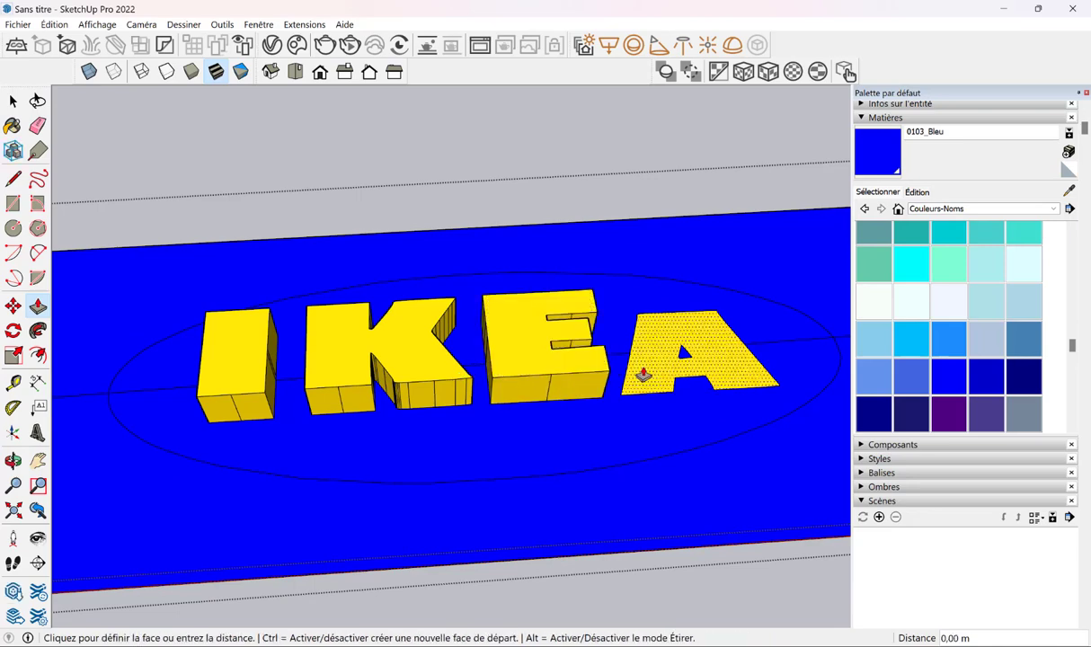
click(575, 384)
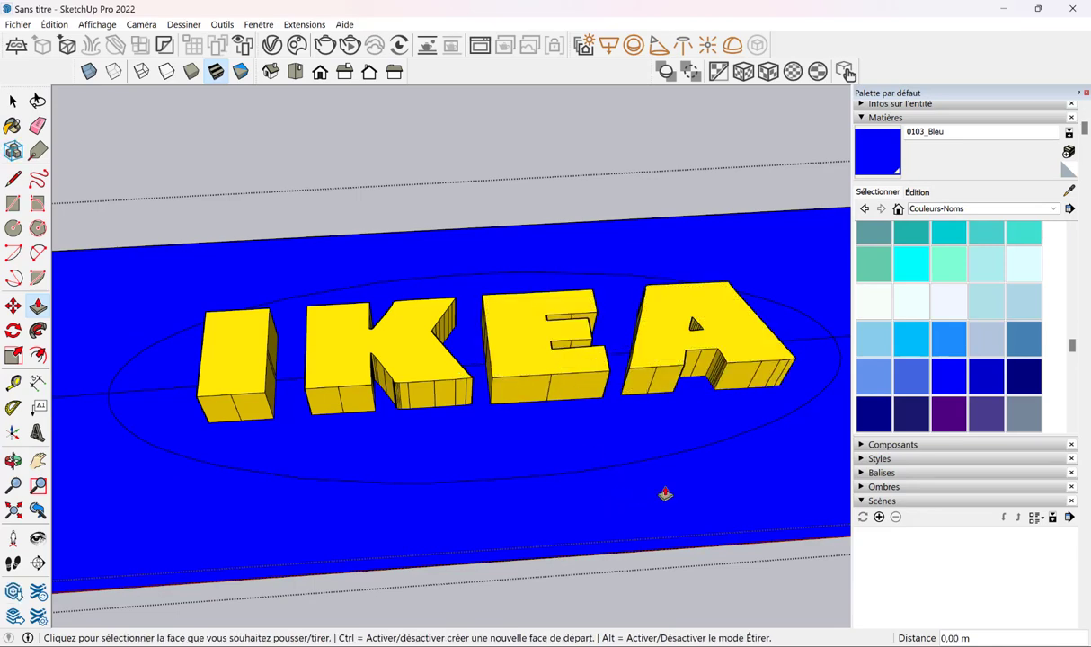
scroll(662, 497, down, 3)
key(space)
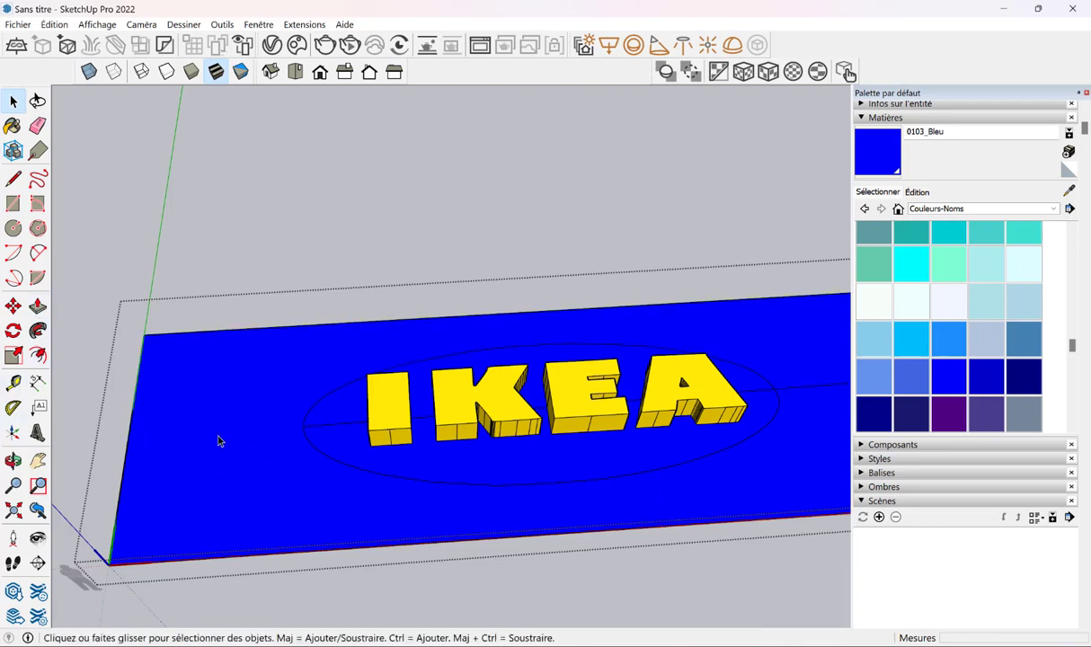
Push/pull the blue face outside the oval to thicken the board around the logo
key(p)
click(230, 469)
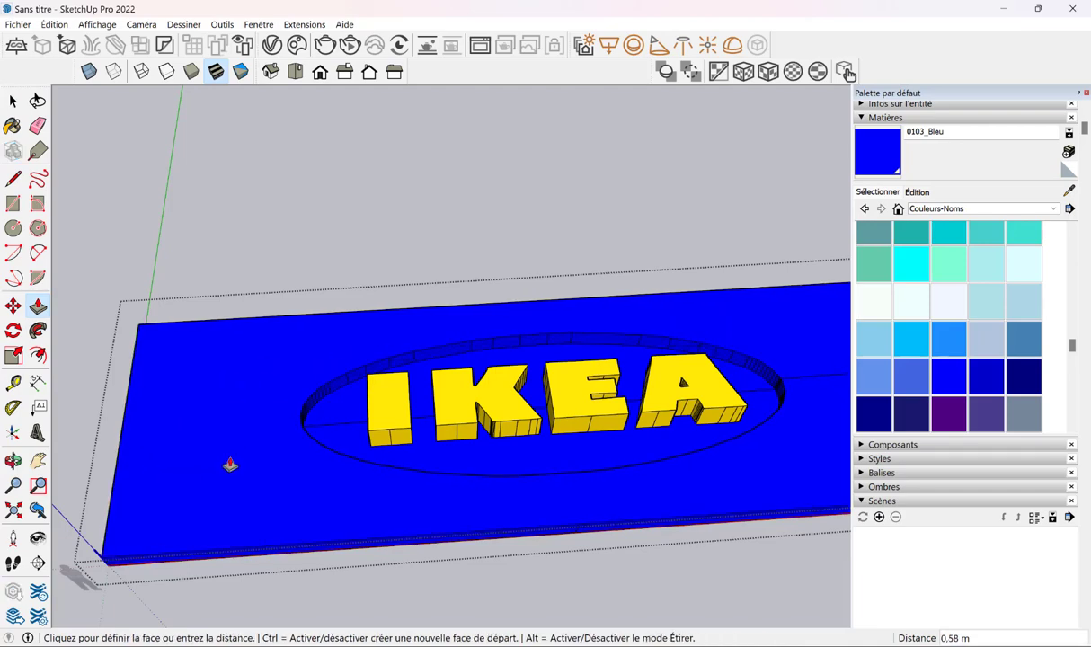
click(230, 465)
click(14, 101)
scroll(456, 322, down, 2)
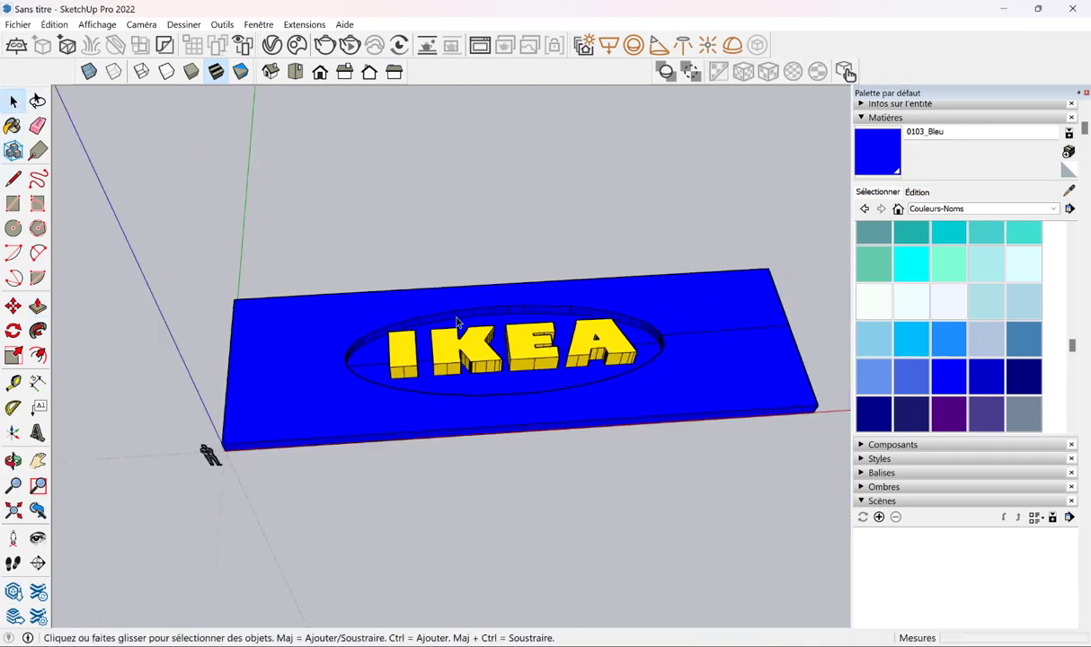
scroll(456, 321, down, 2)
scroll(555, 350, up, 3)
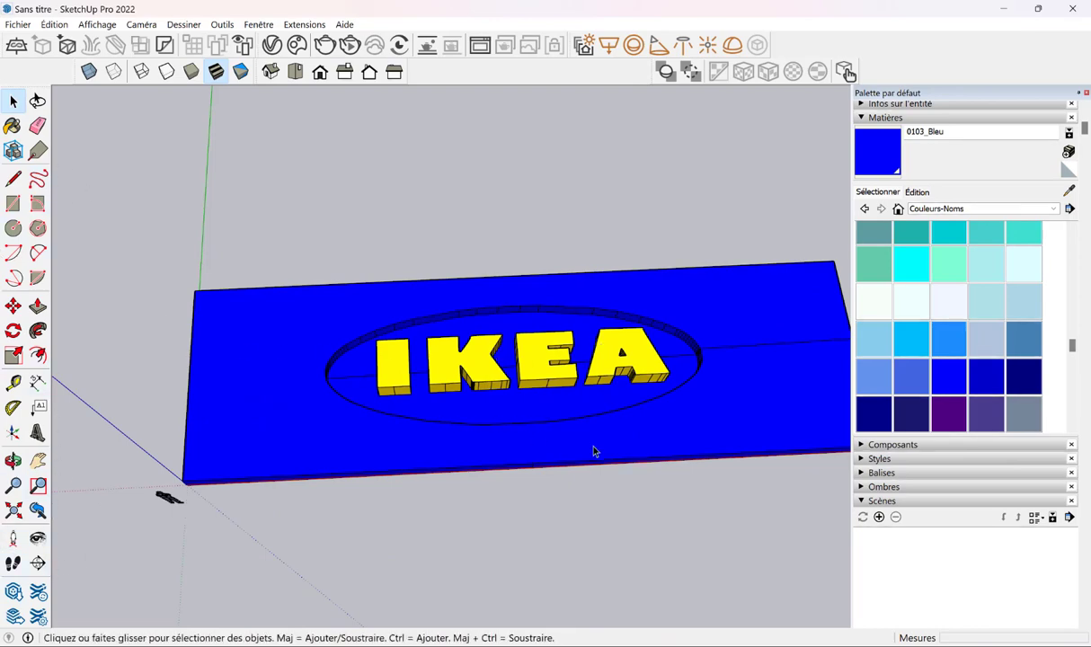
mouse_move(593, 451)
middle_down()
mouse_move(584, 482)
mouse_move(413, 369)
middle_up()
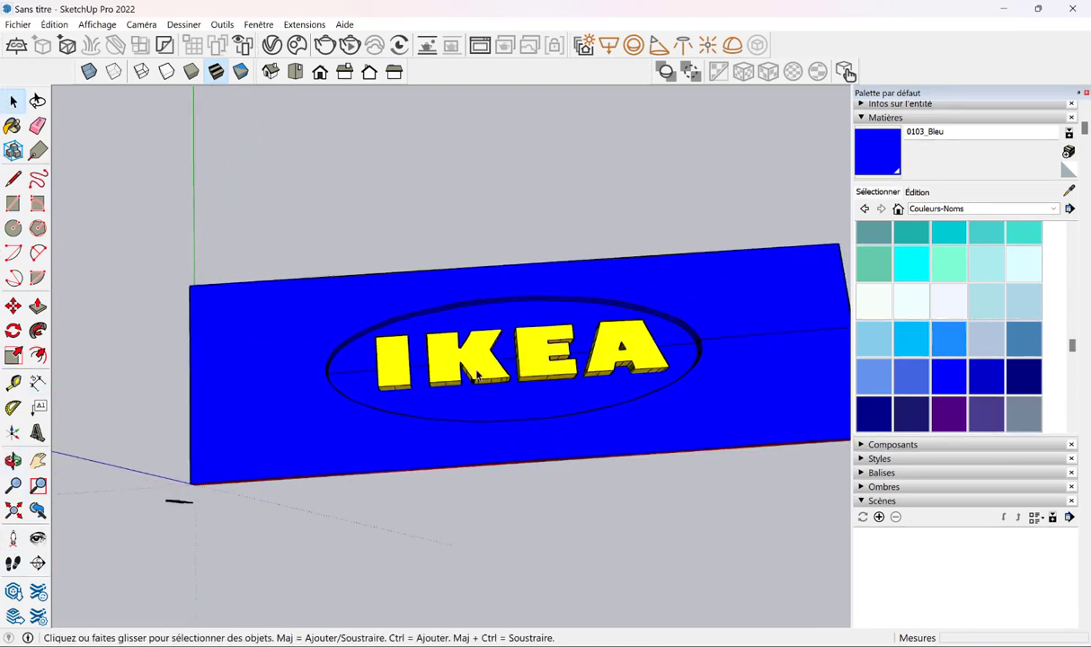
mouse_move(529, 400)
middle_down()
mouse_move(524, 329)
mouse_move(573, 165)
mouse_move(539, 297)
mouse_move(590, 355)
mouse_move(654, 352)
middle_up()
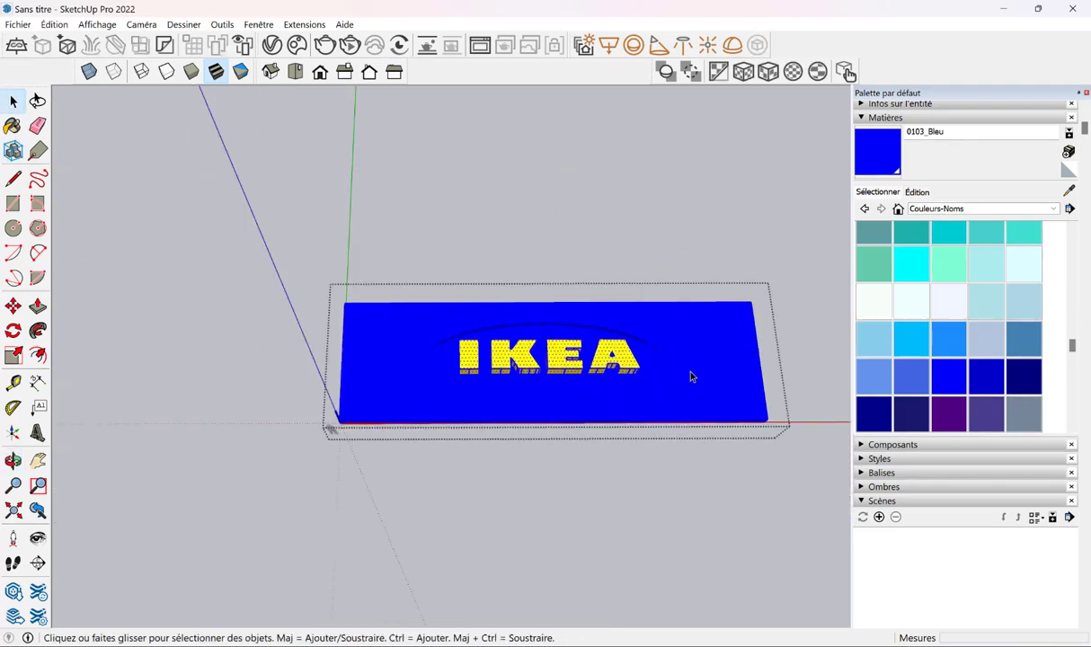
middle_drag(629, 491, 694, 356)
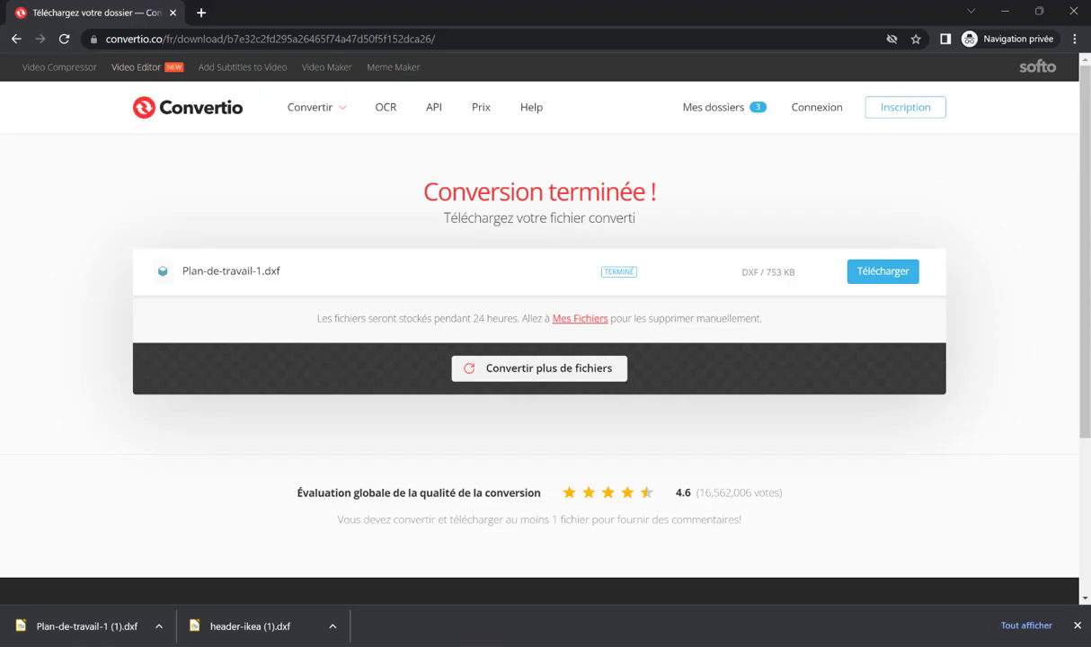
Add the Plan de travail 2.jpg houses image to Convertio for conversion
click(537, 375)
click(449, 450)
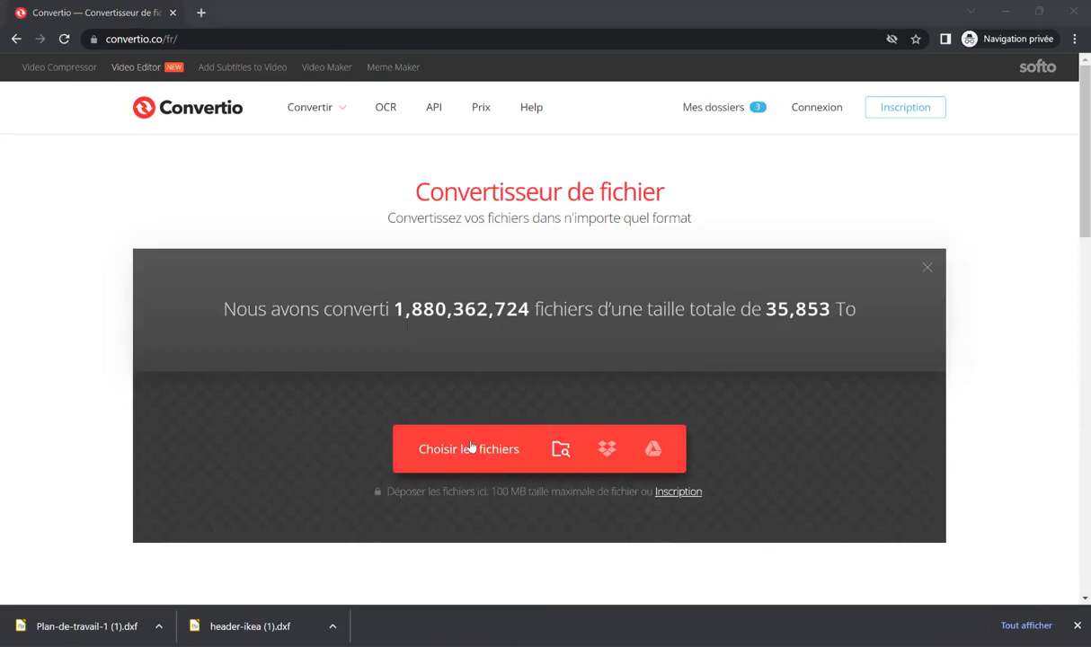
click(154, 234)
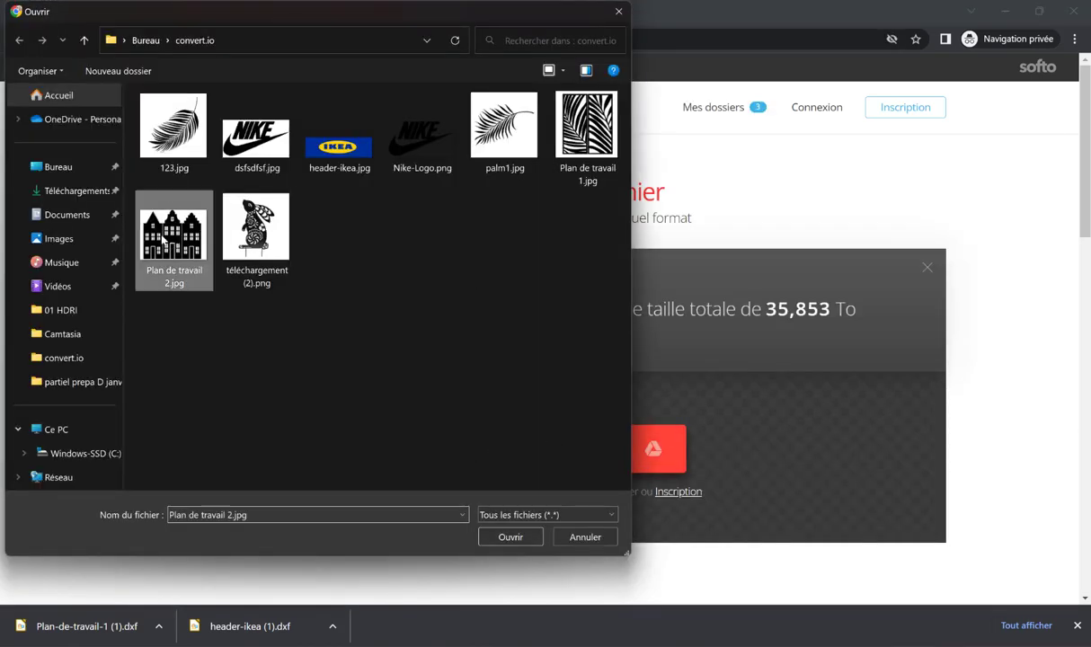
click(509, 536)
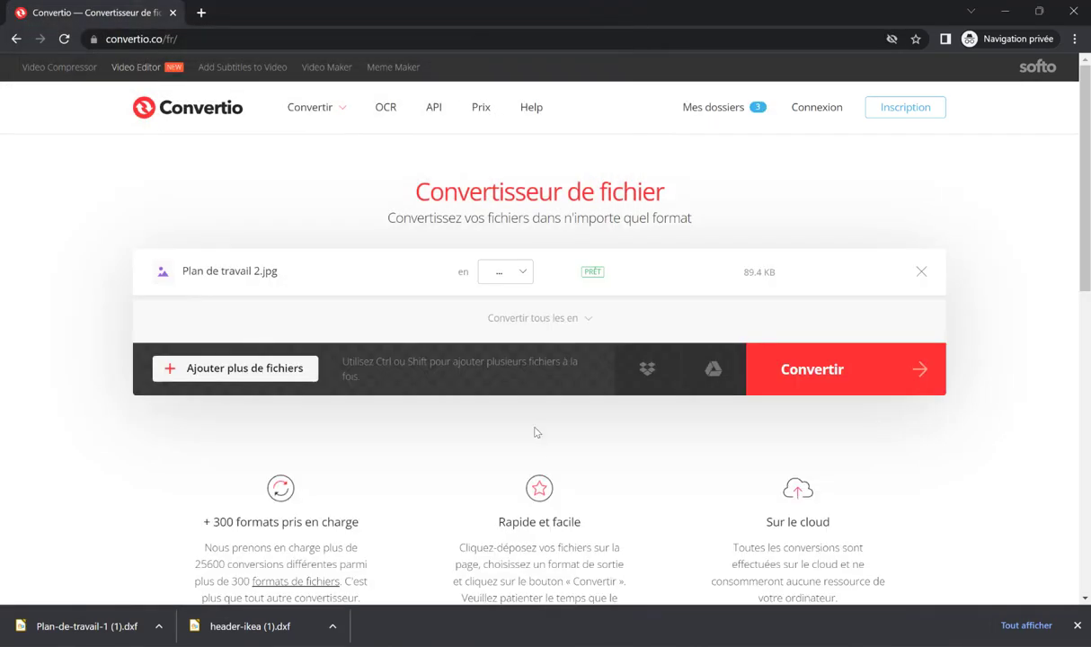
Convert the image to DXF and download Plan-de-travail-2.dxf
click(500, 281)
mouse_move(538, 494)
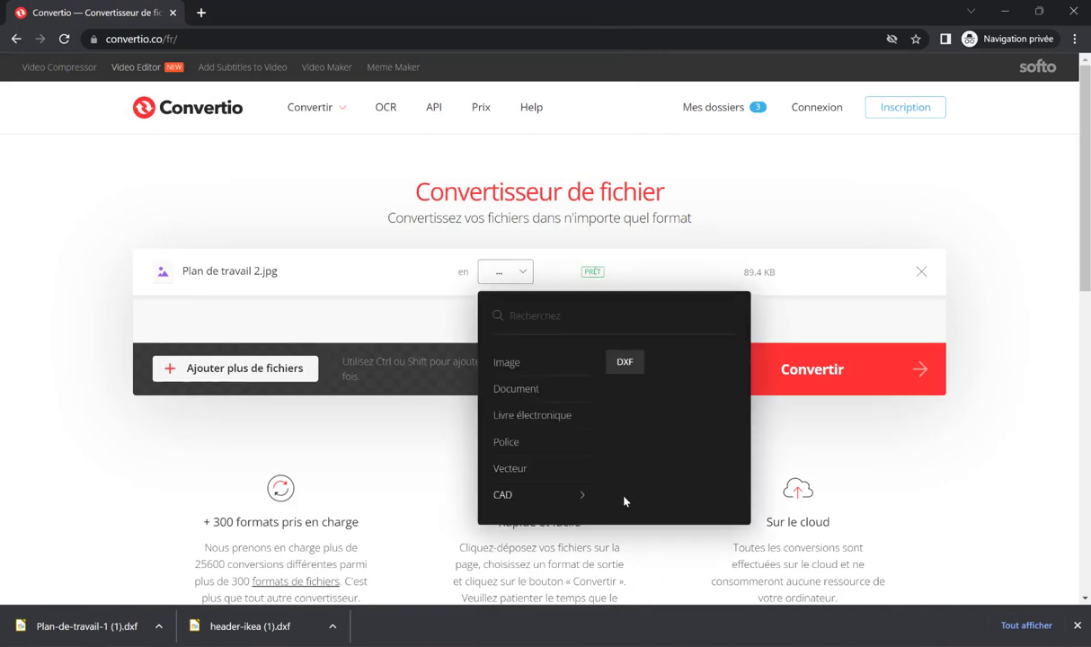
click(626, 363)
click(811, 375)
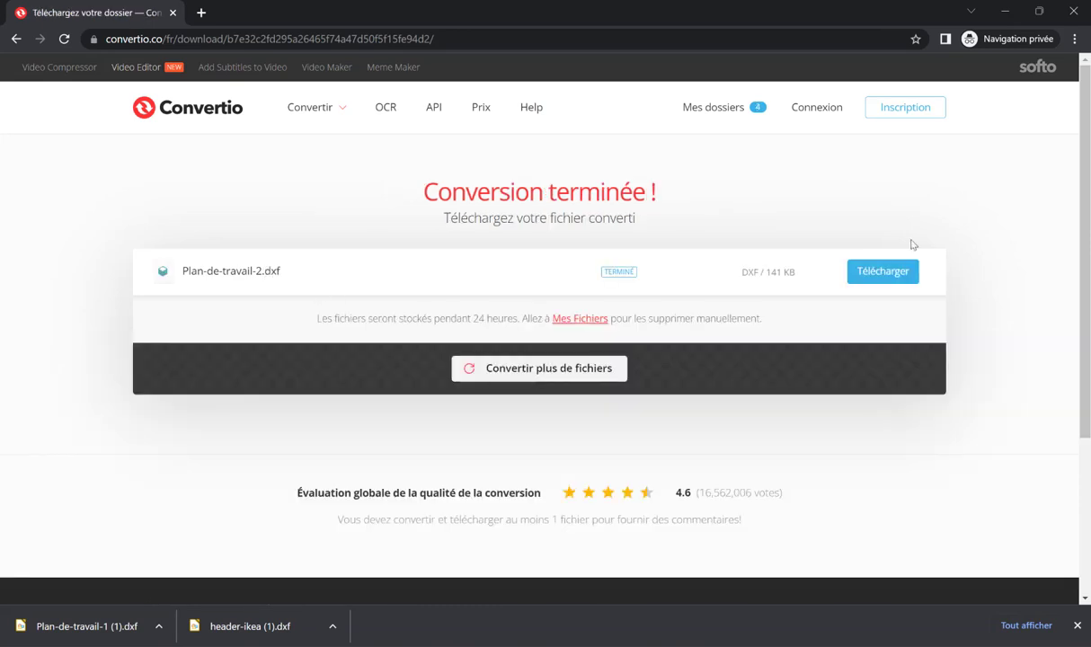
click(885, 271)
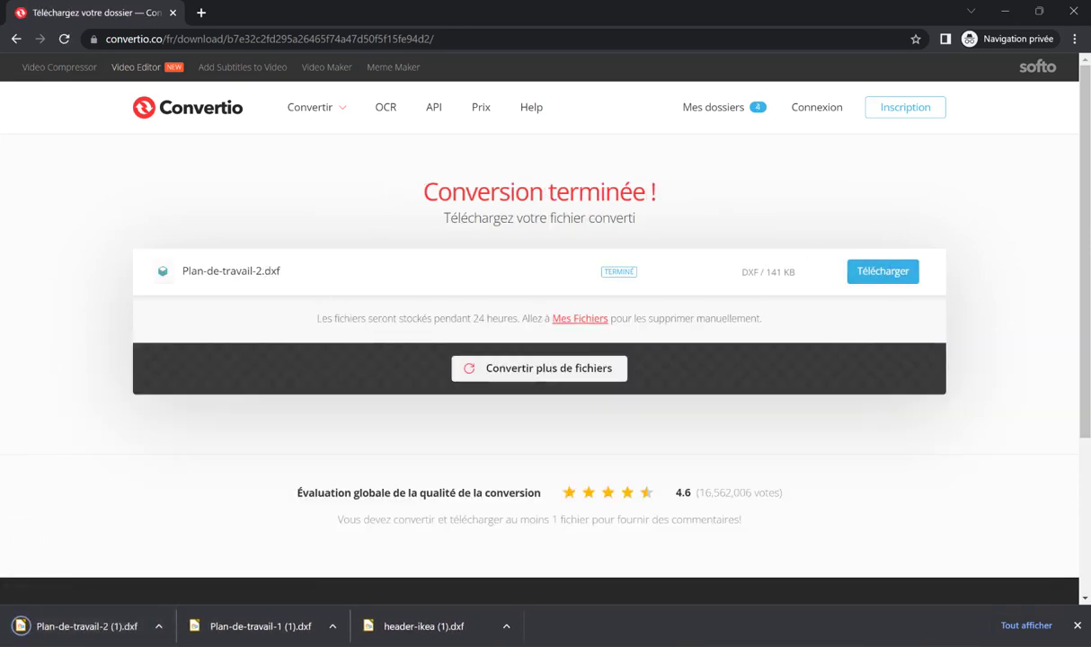
key(alt+Tab)
click(17, 24)
Import the Plan-de-travail-2 (1).dxf houses drawing into the model
click(56, 273)
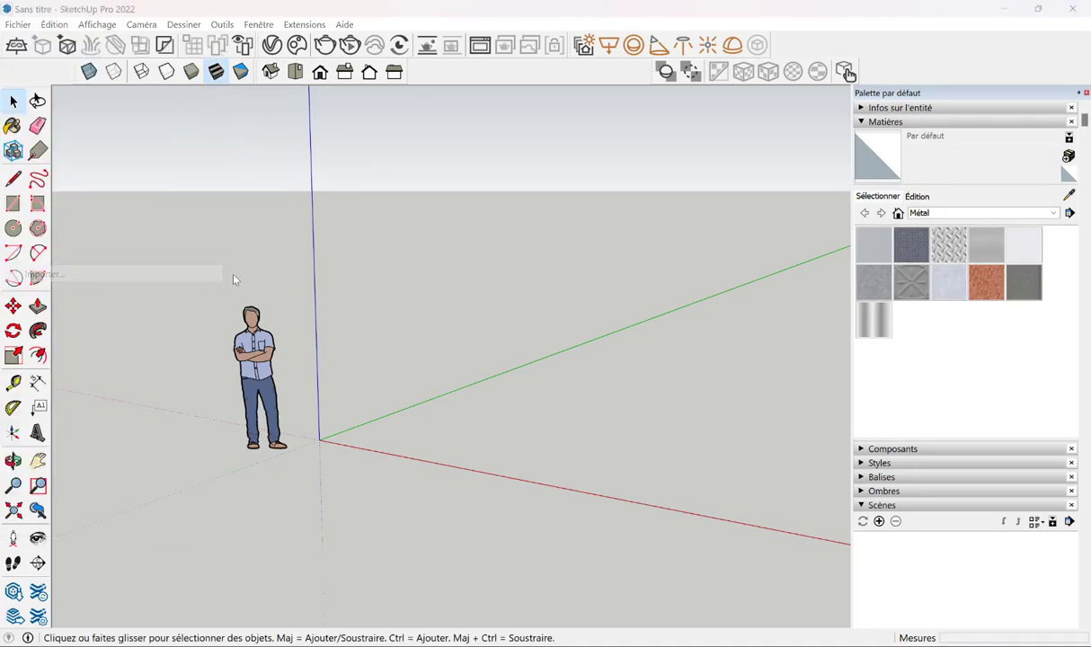
click(482, 264)
click(806, 483)
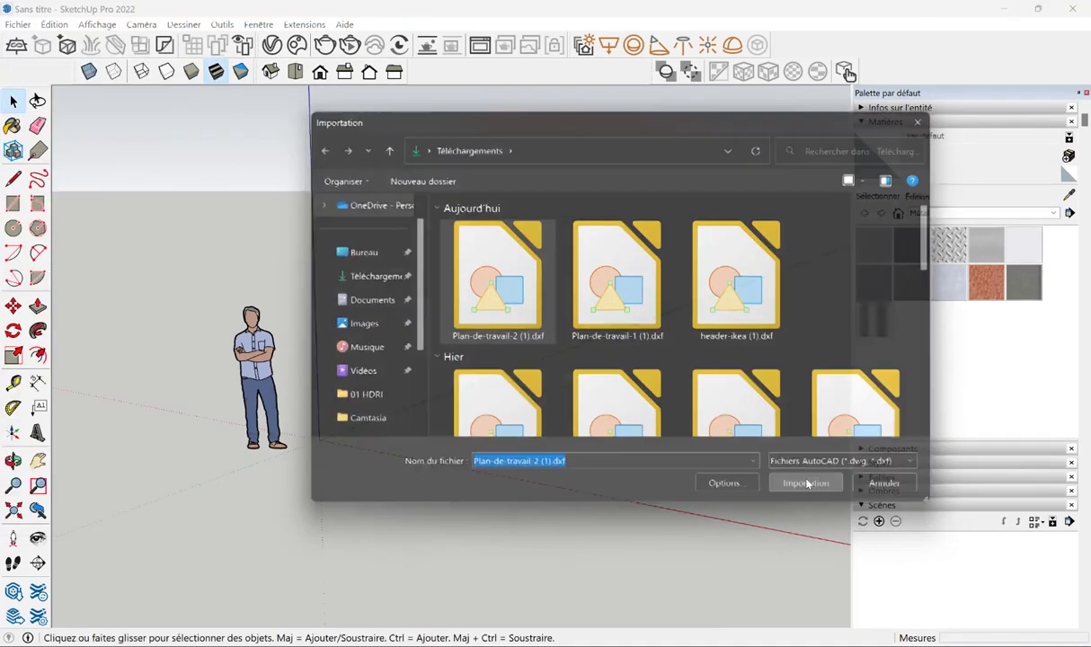
click(623, 447)
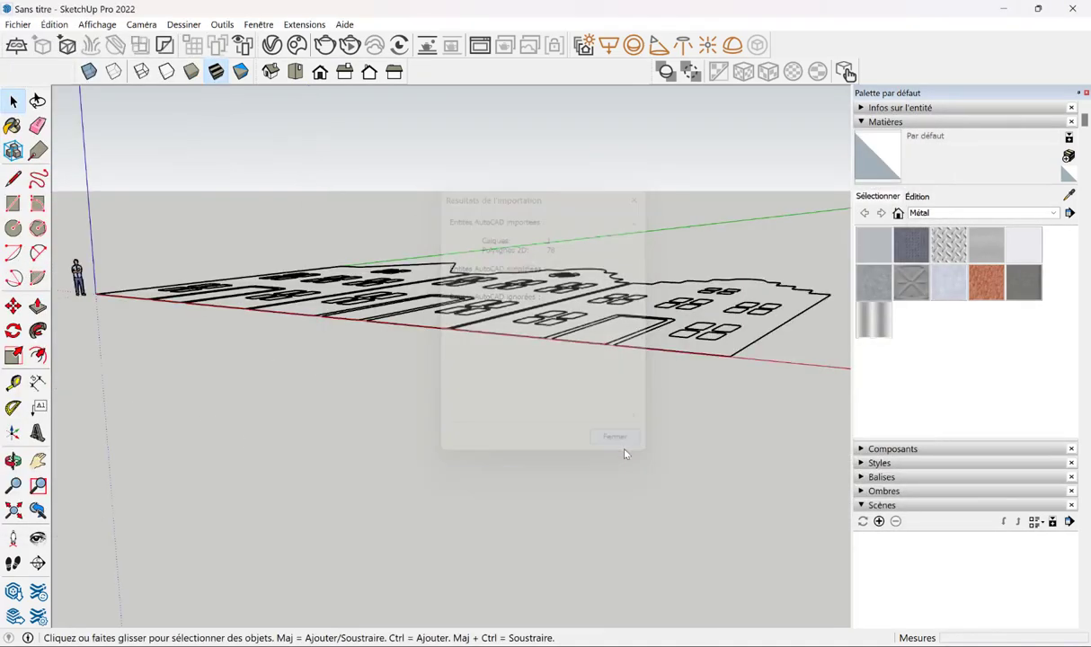
middle_drag(626, 453, 575, 477)
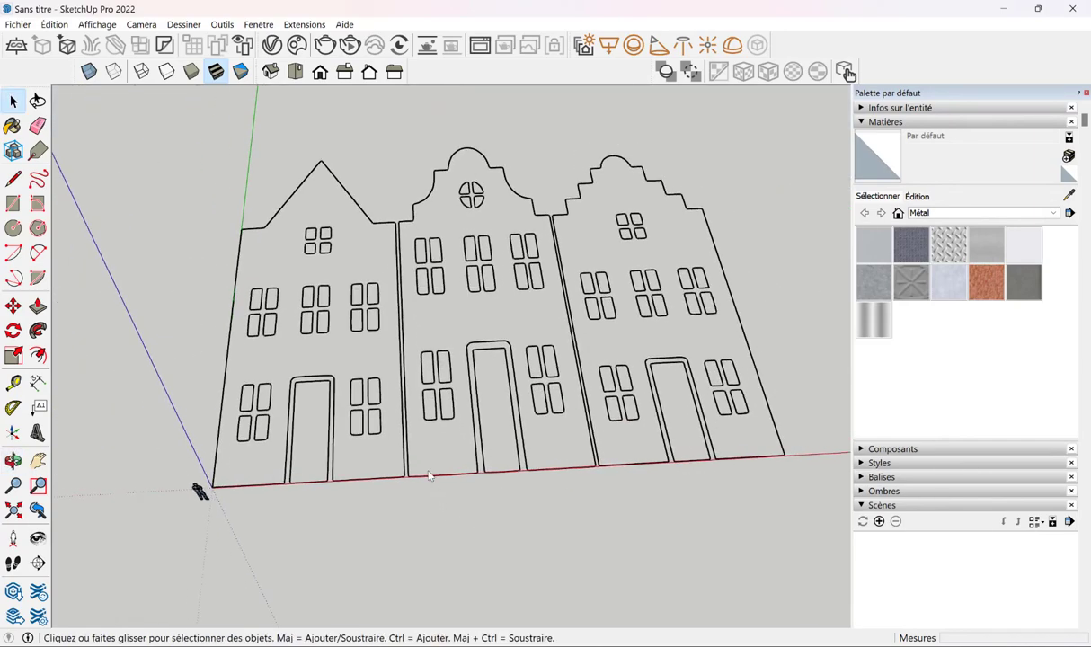
Inside the imported group, draw a rectangle spanning the outline from bottom-left to top-right
double_click(425, 416)
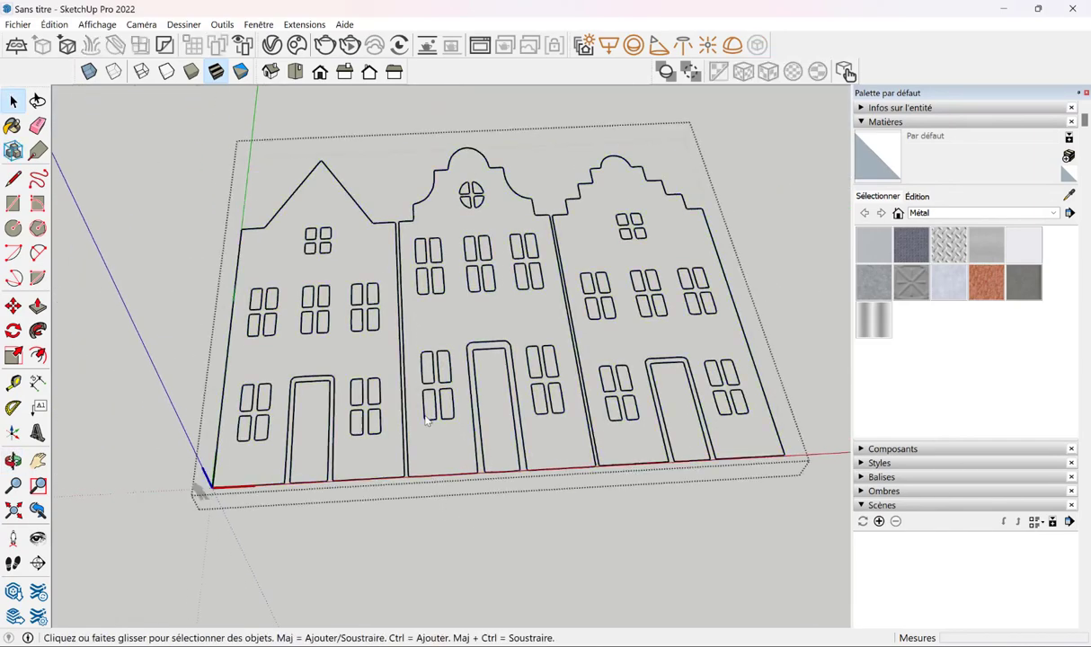
click(13, 203)
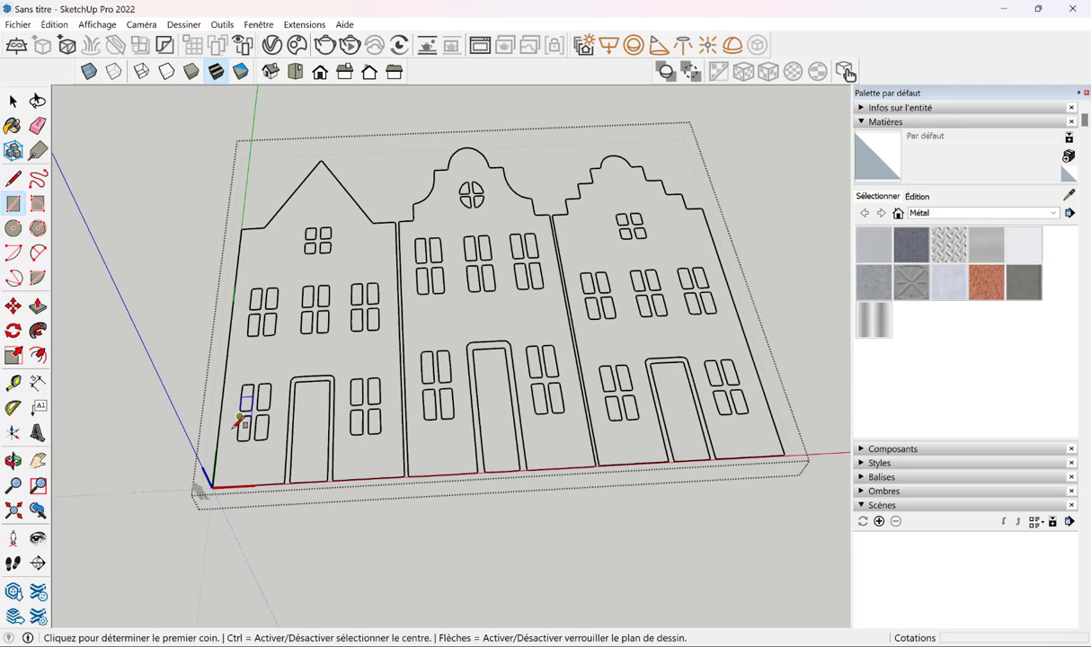
click(212, 487)
click(693, 122)
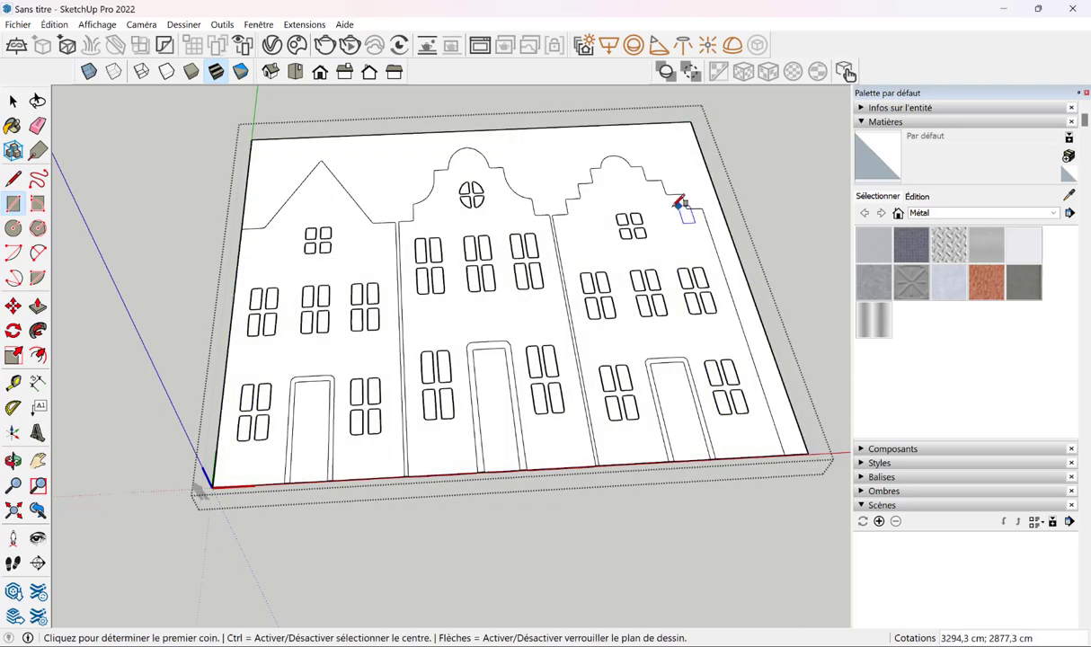
key(space)
click(247, 144)
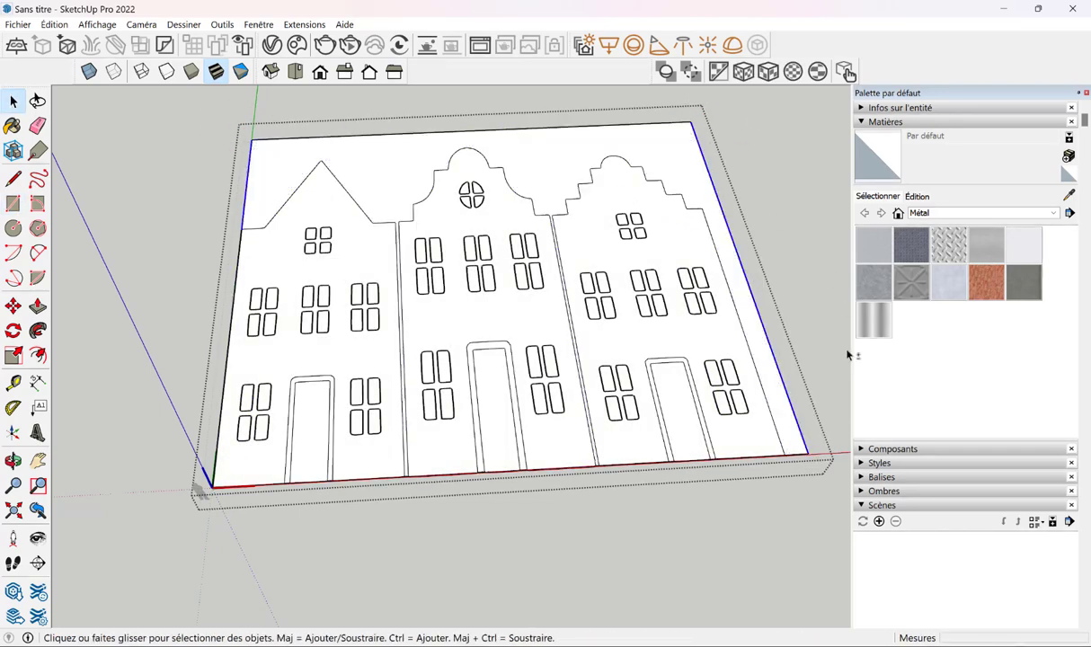
click(796, 476)
Delete the background face above the rooflines and the leftover top border lines
key(Delete)
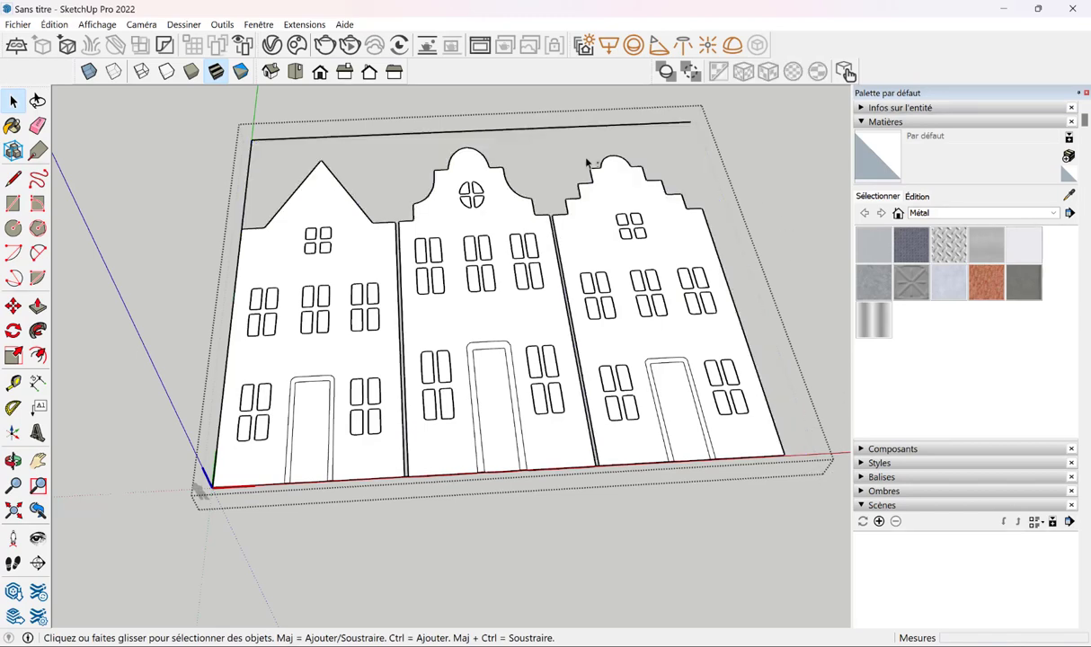
drag(281, 117, 234, 164)
key(Delete)
scroll(400, 268, up, 5)
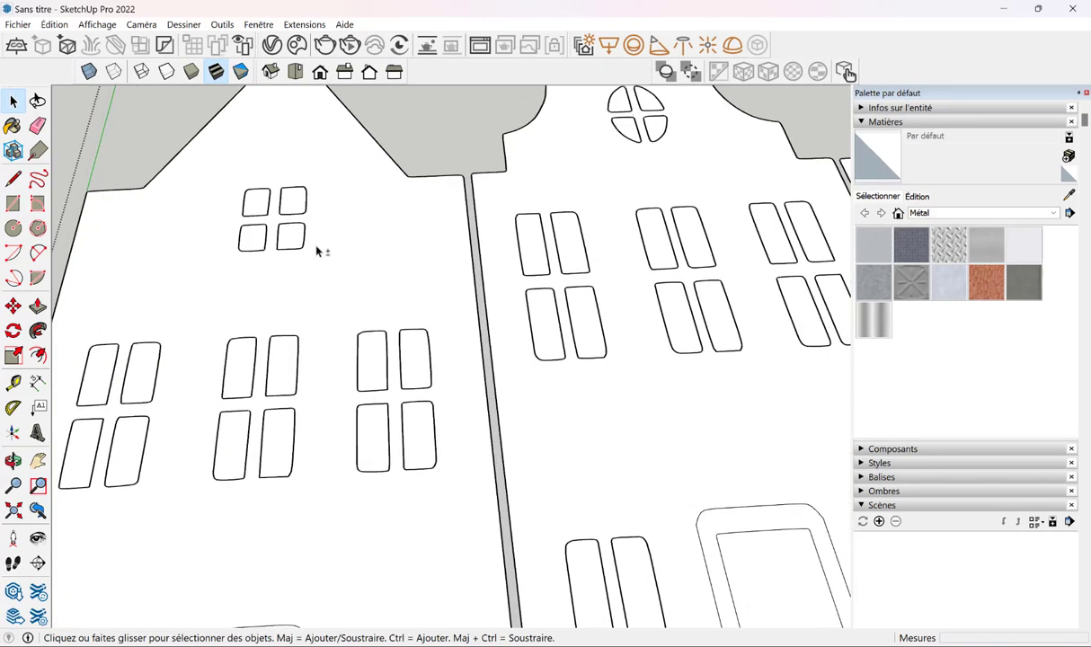
Turn the left, middle and right doors into grey cut-out openings
click(325, 241)
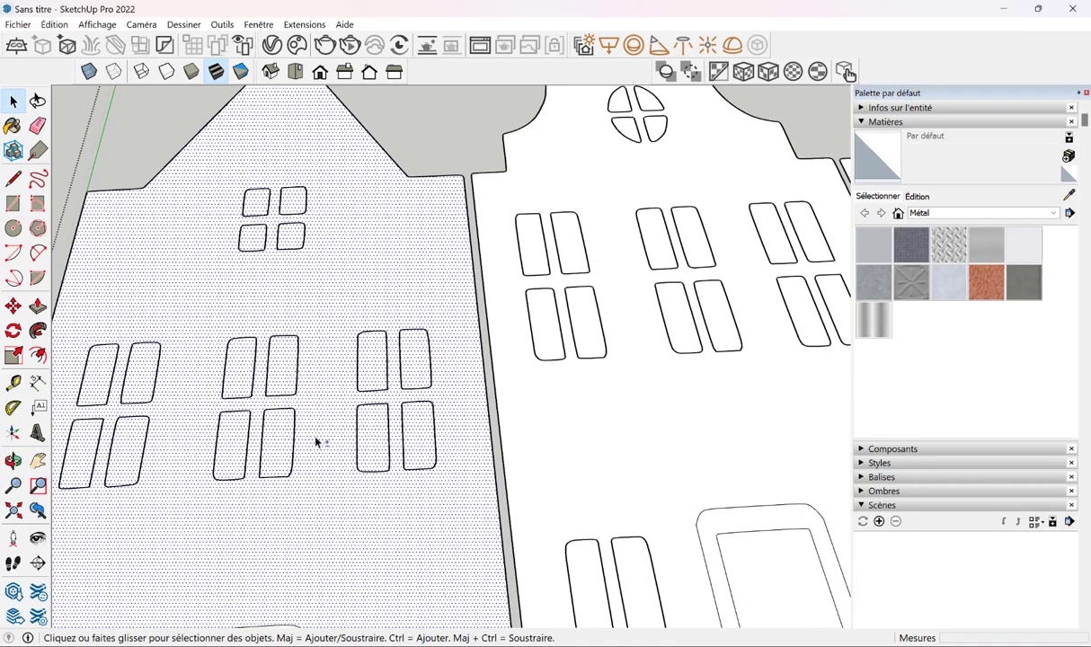
middle_drag(467, 415, 402, 340)
click(372, 419)
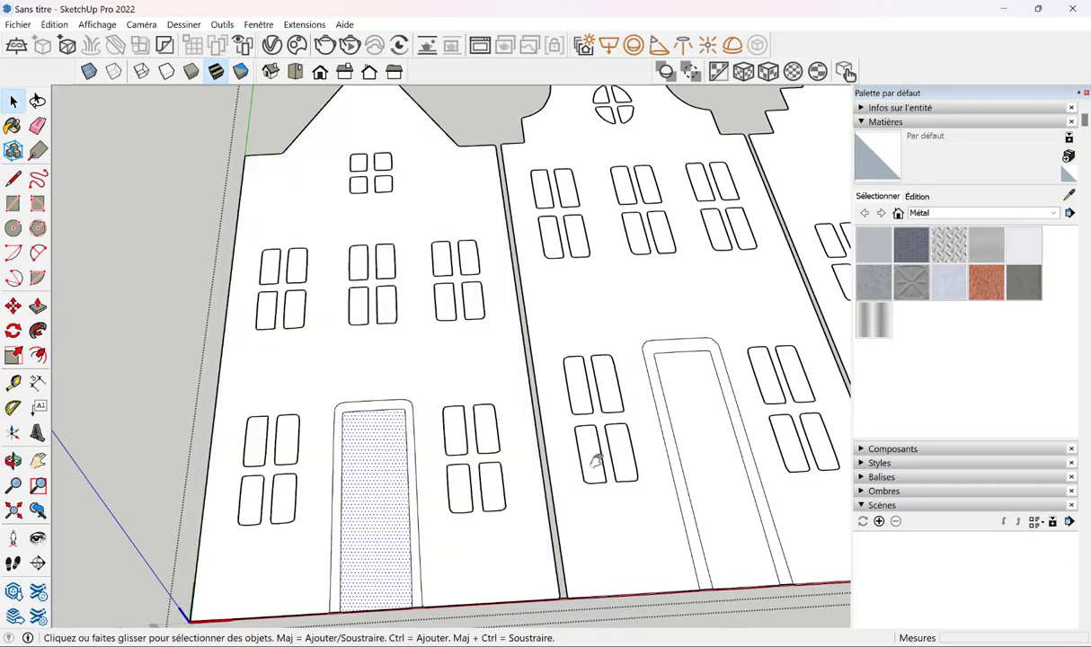
click(695, 455)
click(396, 498)
scroll(396, 498, down, 3)
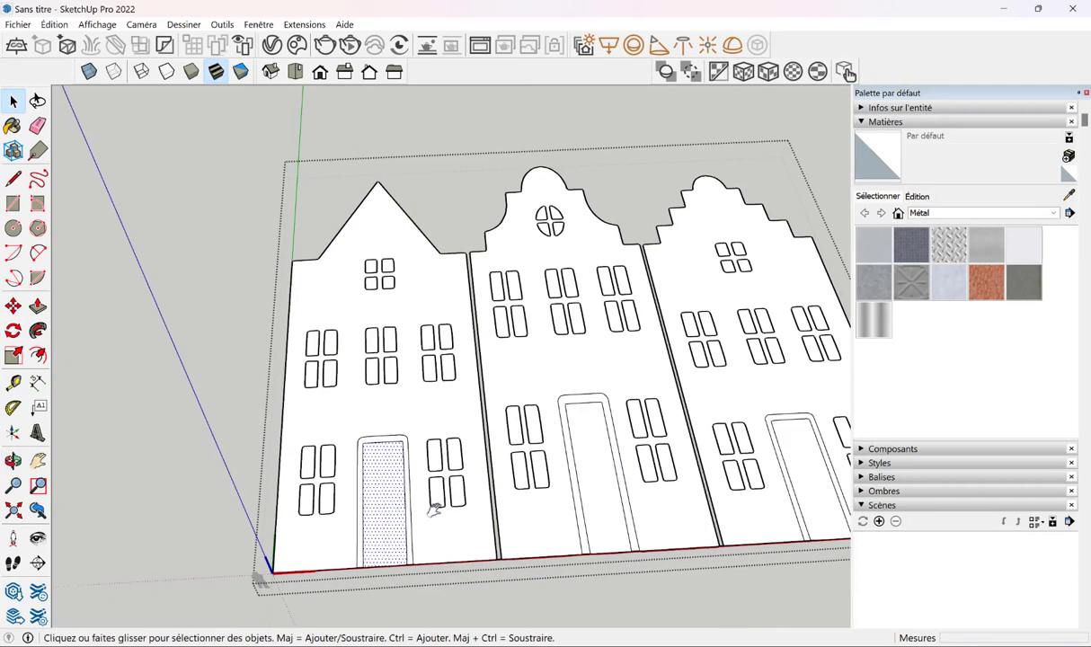
click(395, 490)
click(588, 468)
click(795, 471)
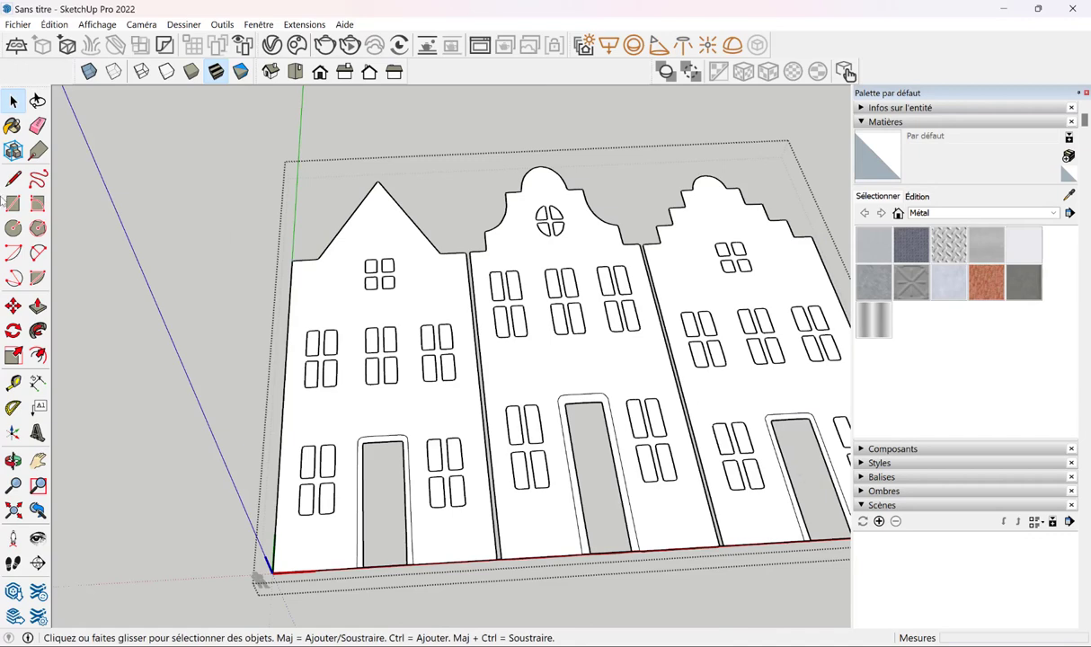
Draw lines across the left house's upper and lower attic window panes
click(13, 178)
scroll(364, 242, up, 2)
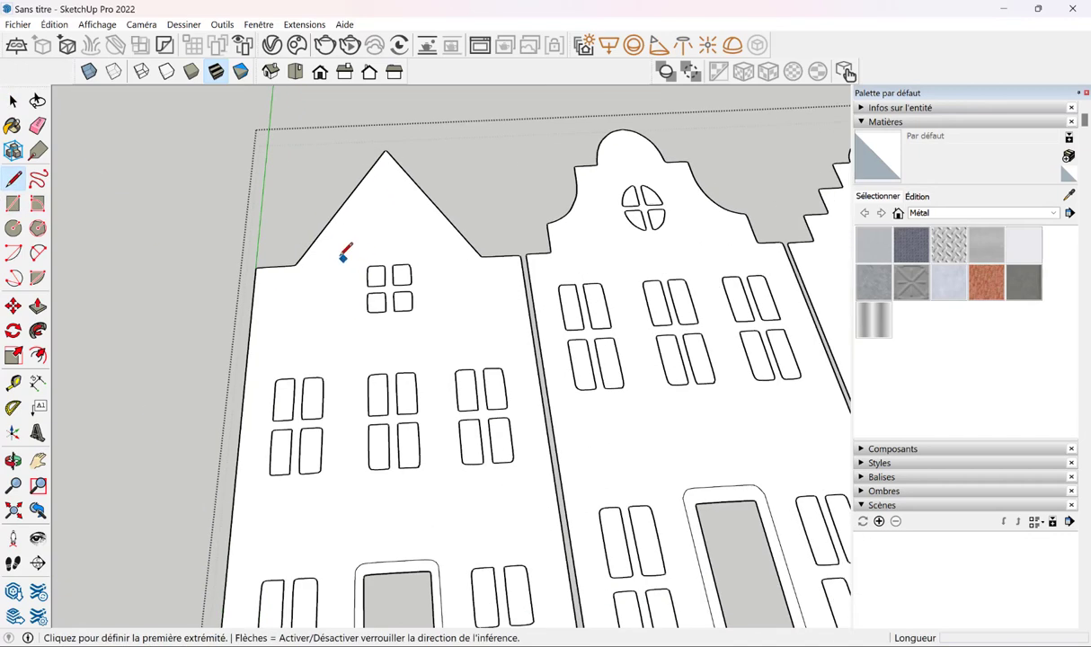
click(338, 255)
key(Escape)
scroll(360, 277, up, 2)
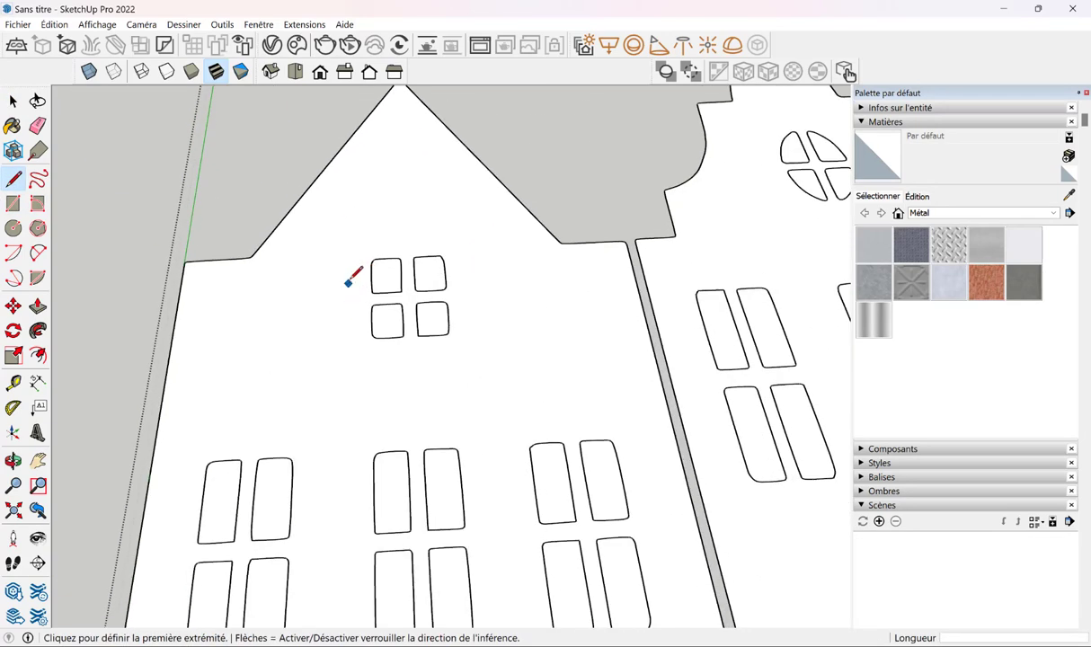
click(351, 278)
click(467, 322)
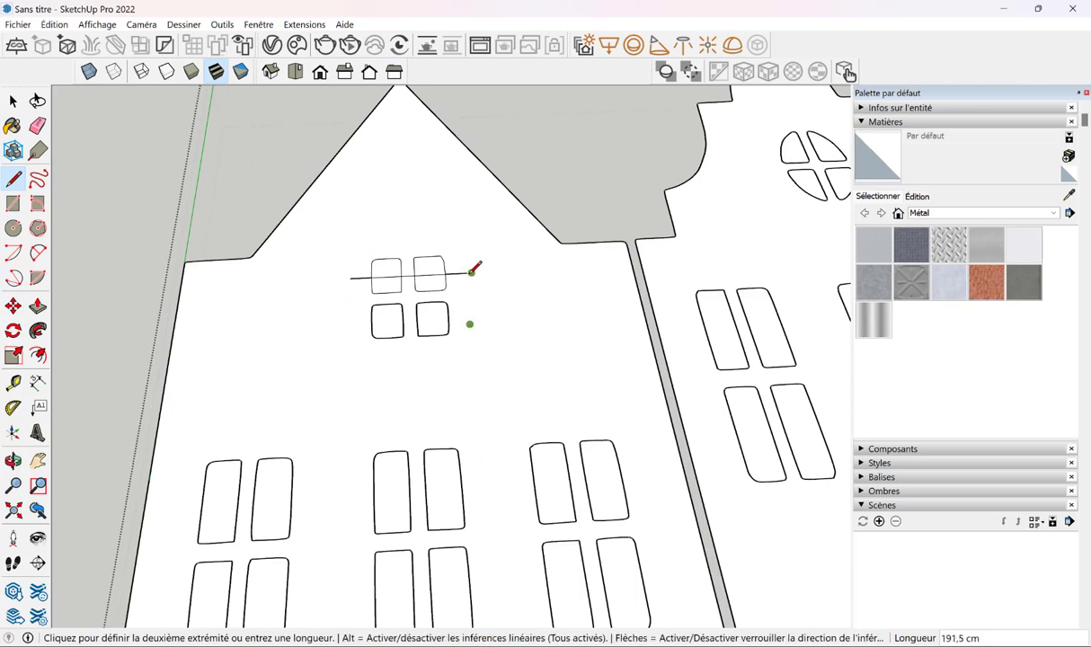
key(Escape)
click(476, 333)
click(363, 315)
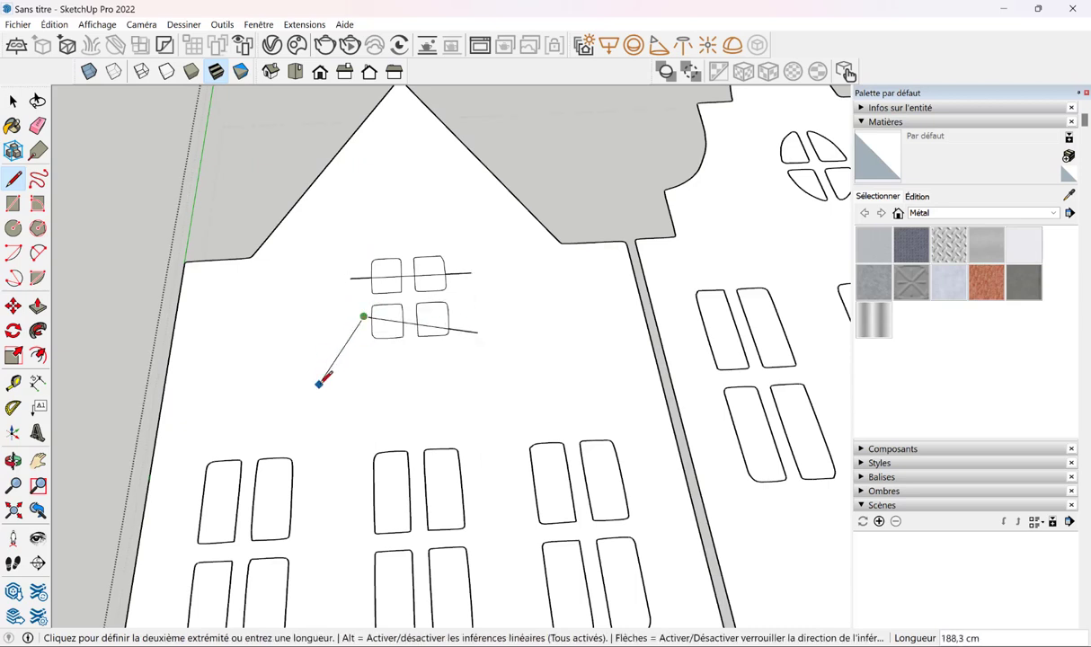
key(space)
Fill the attic panes with grey faces and remove the extra line pieces
scroll(396, 341, up, 5)
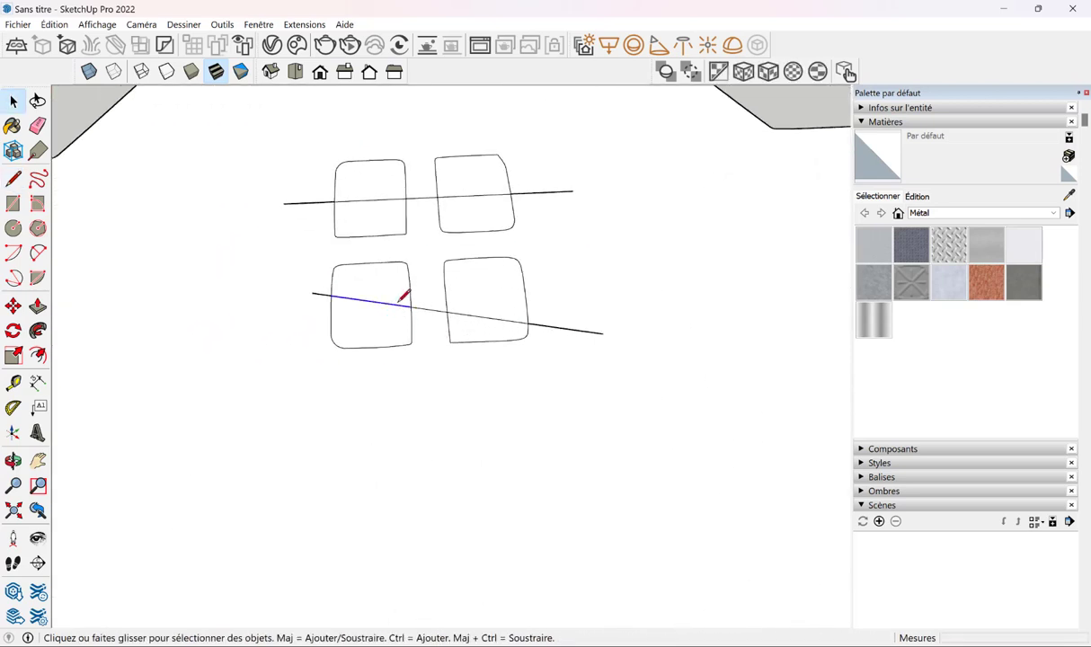
click(390, 301)
click(488, 287)
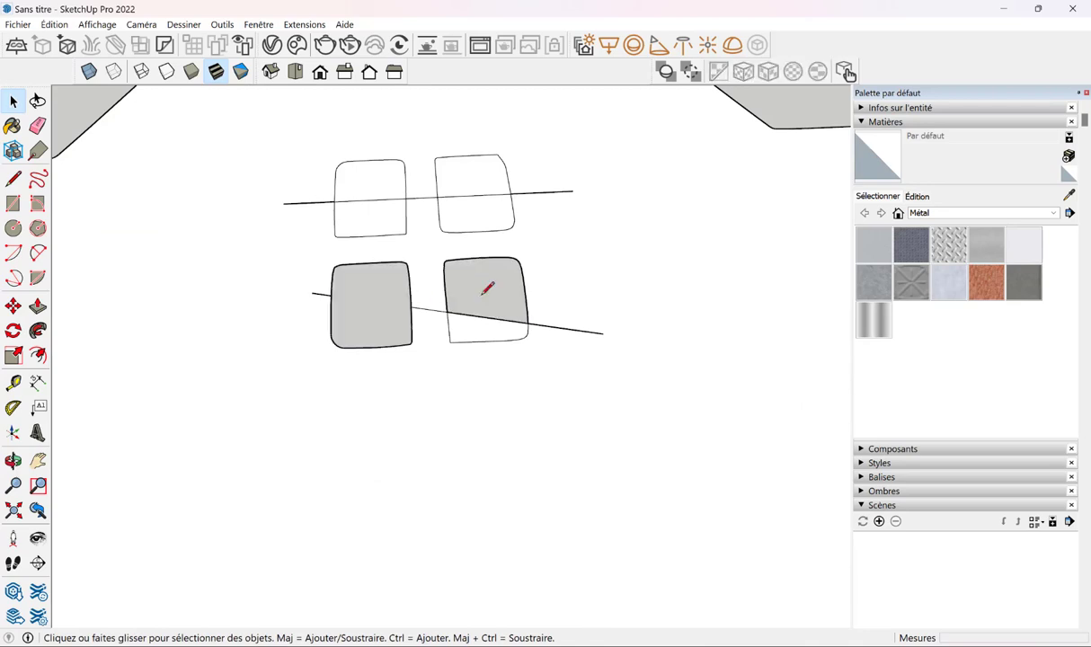
click(484, 185)
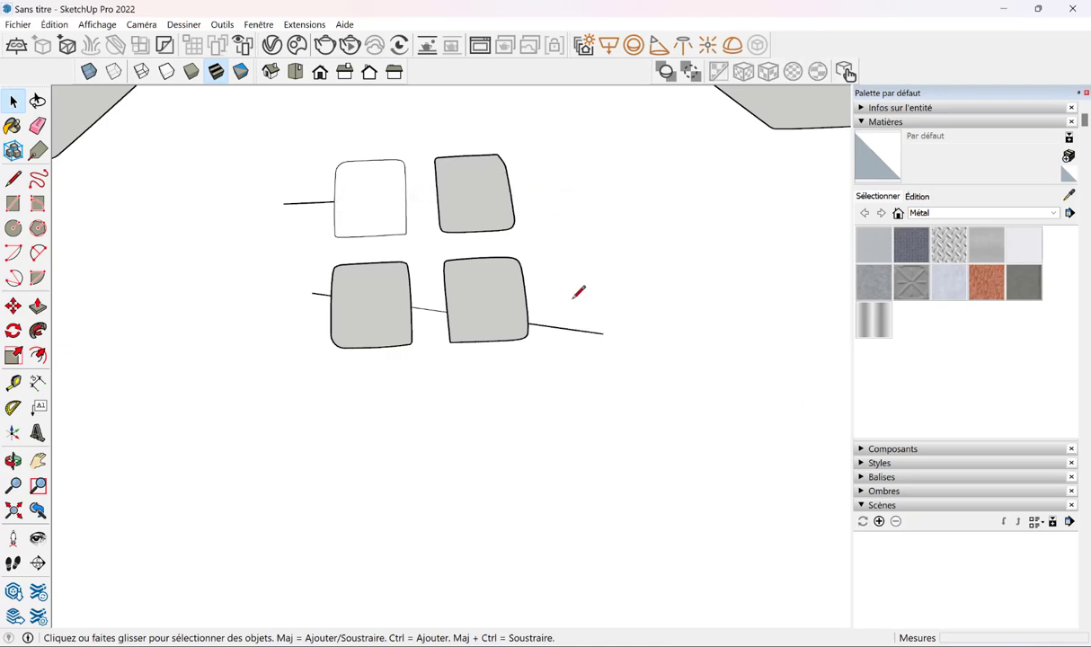
key(ctrl+z)
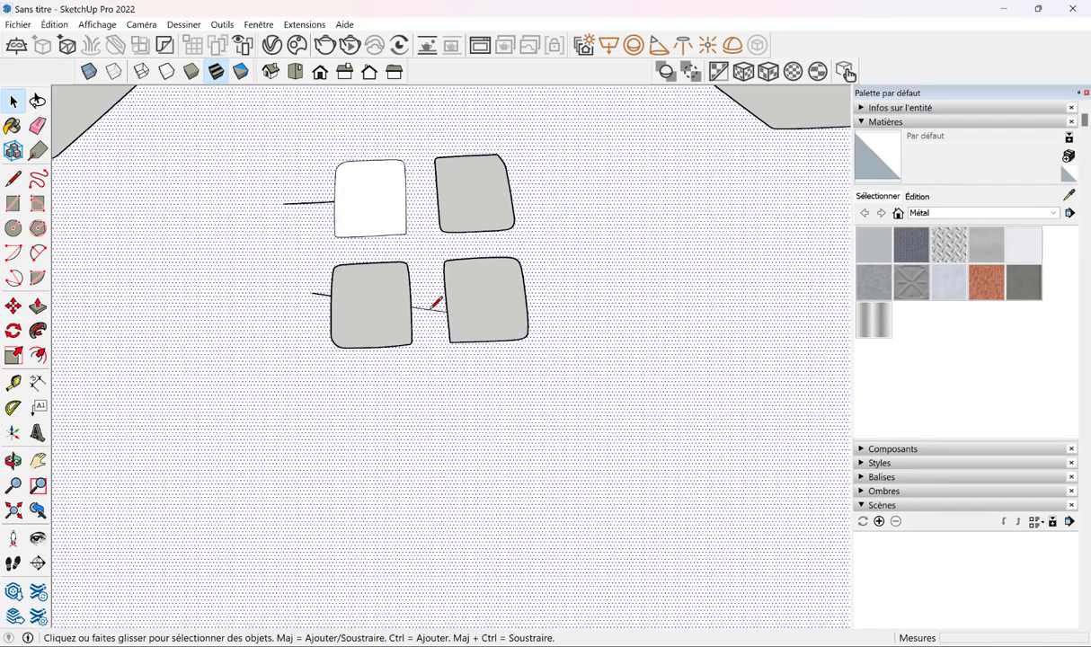
key(ctrl+z)
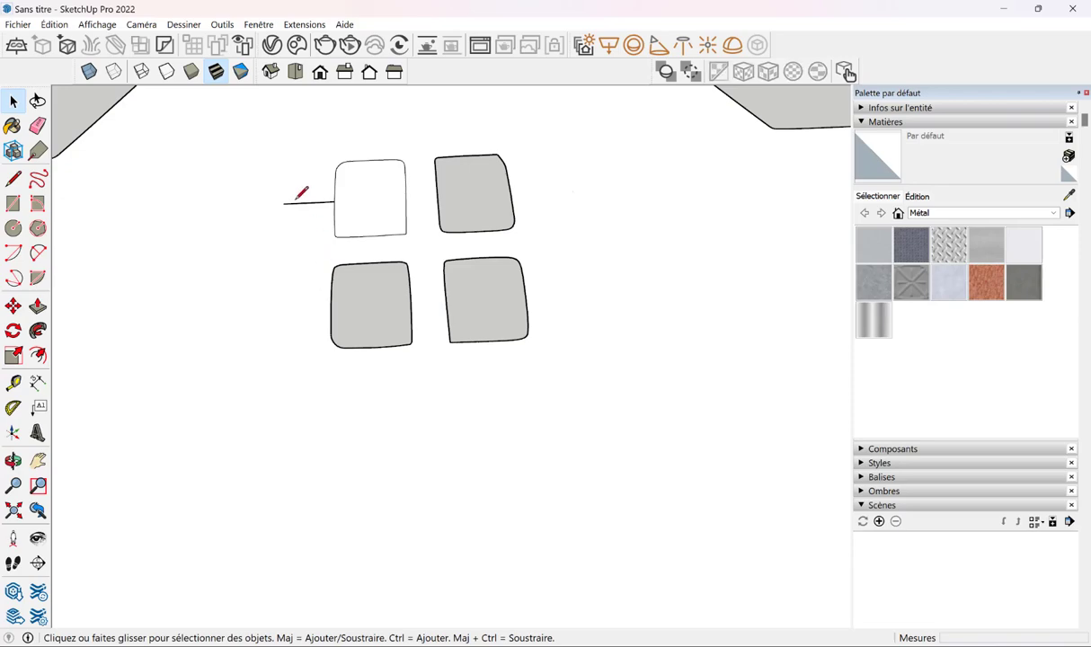
scroll(346, 296, down, 5)
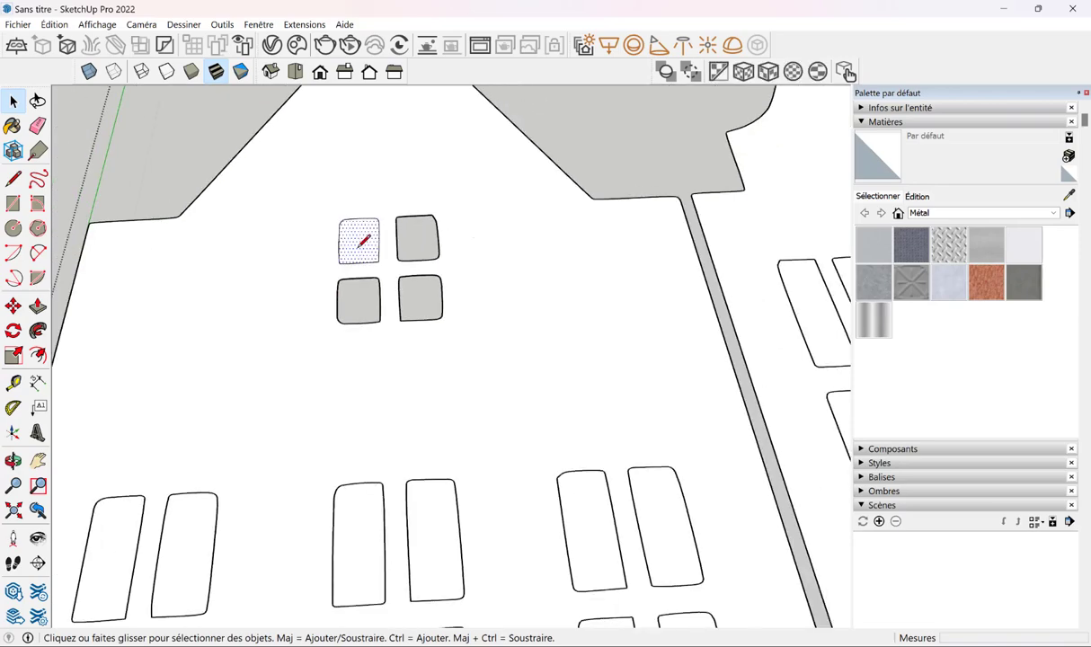
mouse_move(360, 247)
middle_down()
mouse_move(395, 274)
mouse_move(388, 268)
middle_up()
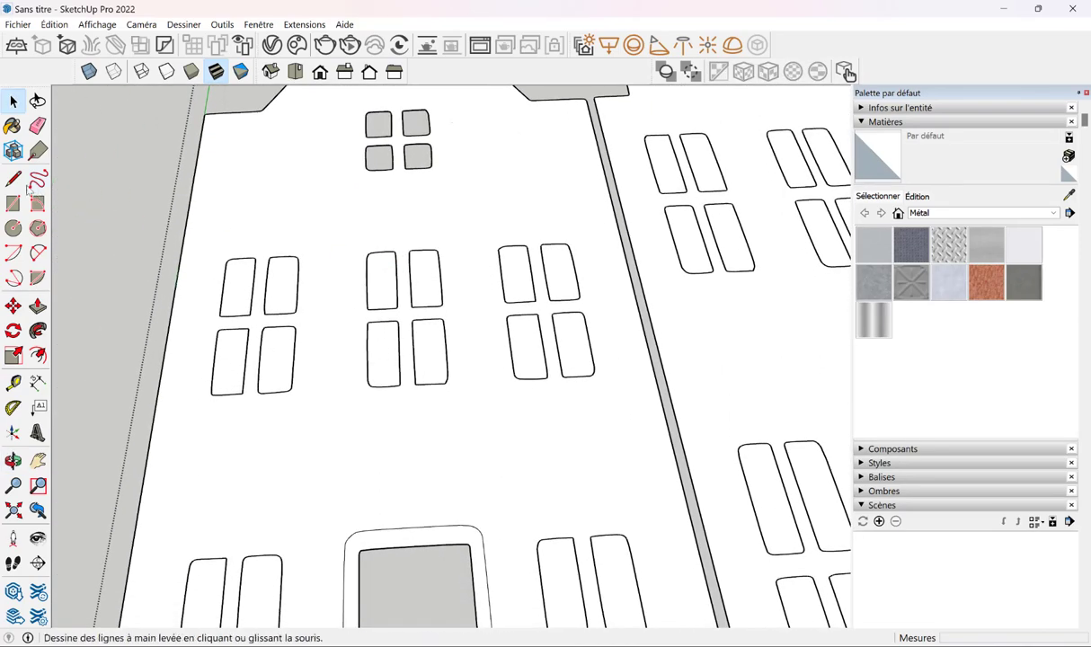
Draw crossing lines across the upper window row and the lower-left windows
click(181, 292)
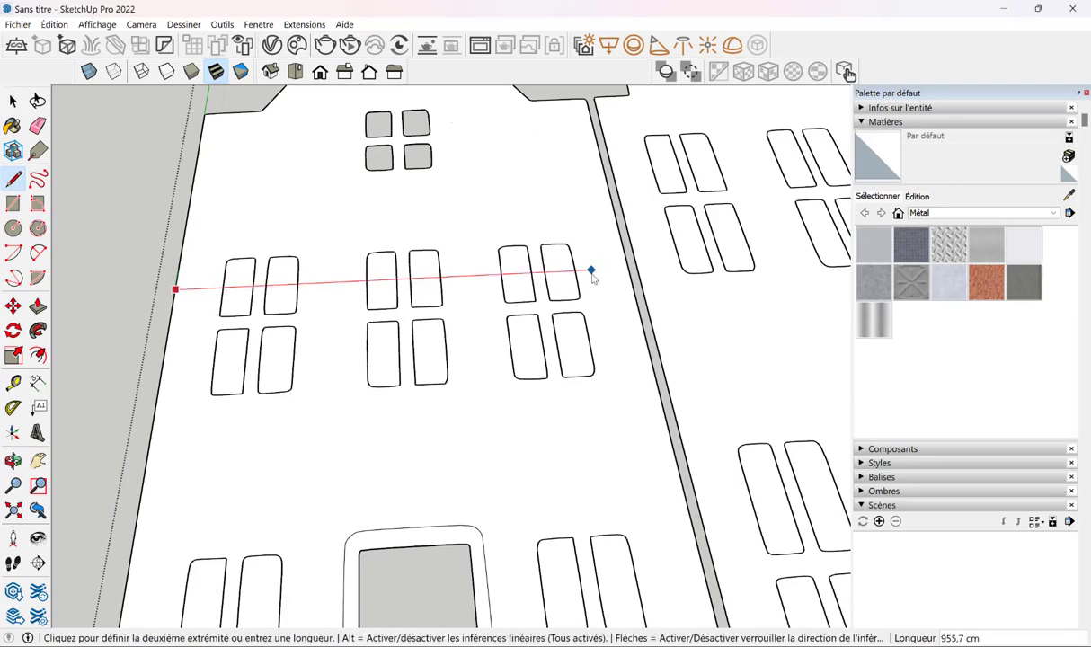
click(620, 350)
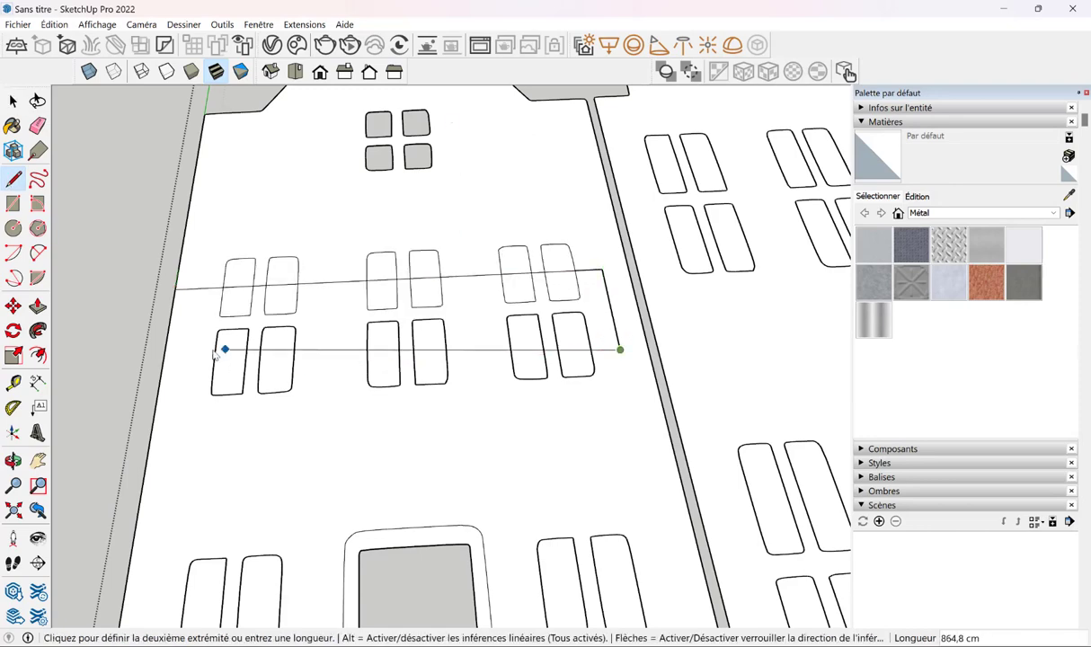
click(161, 373)
middle_drag(302, 463, 222, 360)
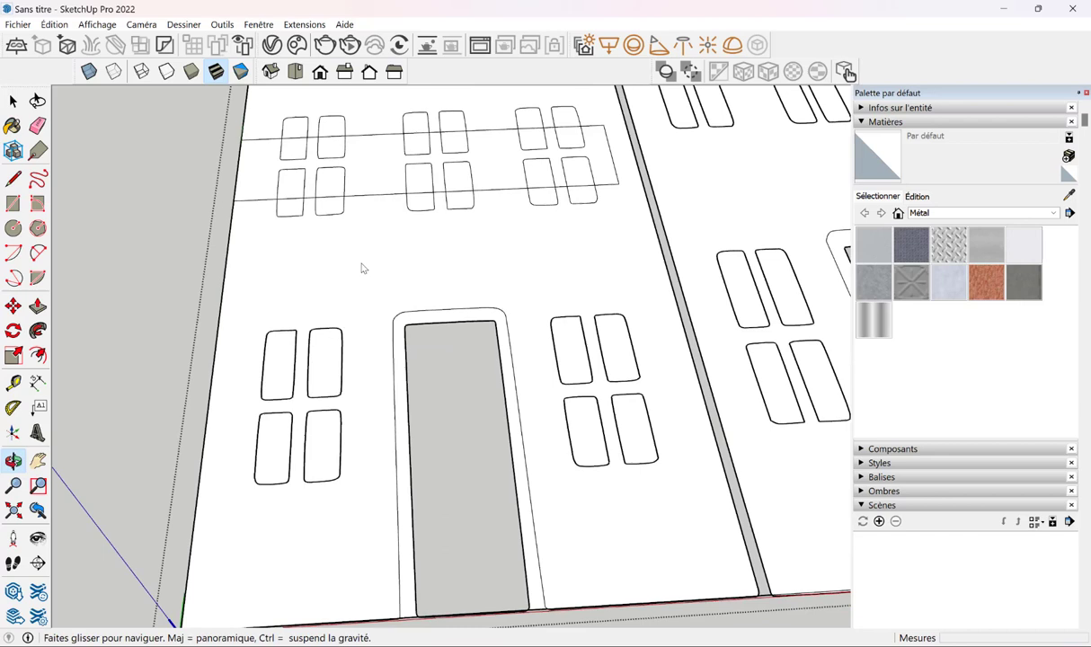
click(212, 369)
click(367, 358)
click(367, 458)
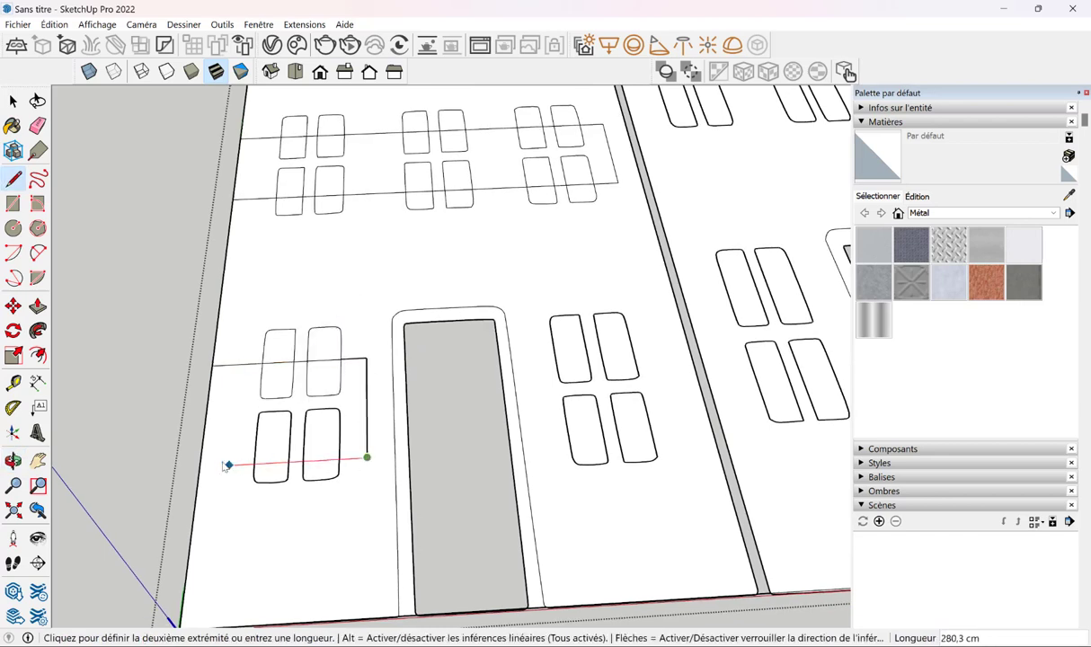
click(222, 466)
key(space)
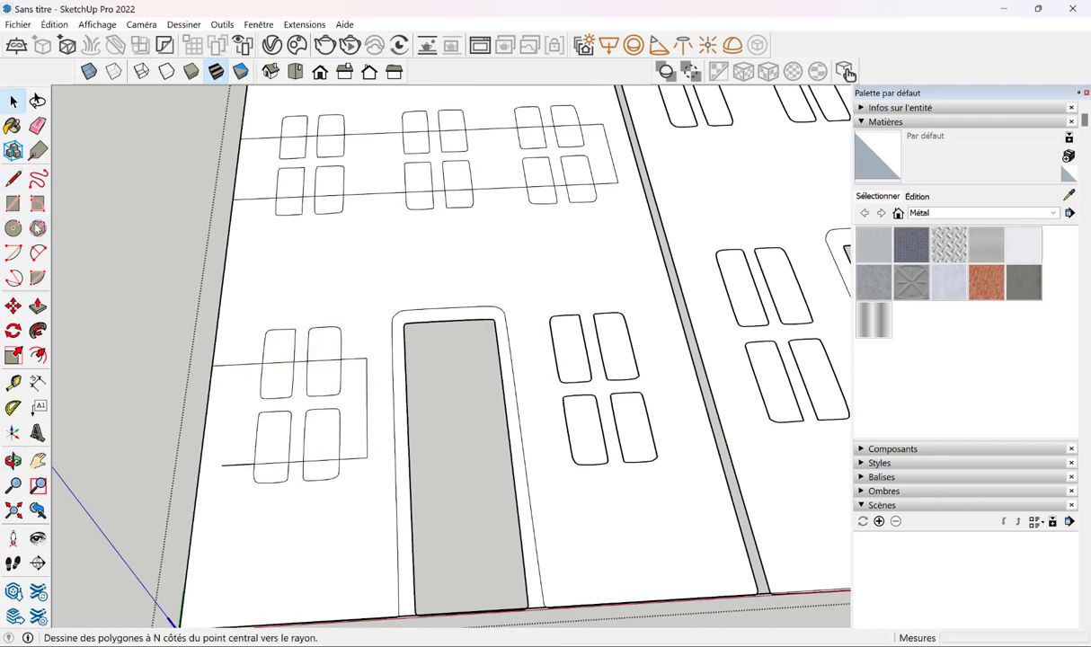
Draw a crossing line through the windows right of the door
click(12, 178)
click(532, 347)
click(654, 340)
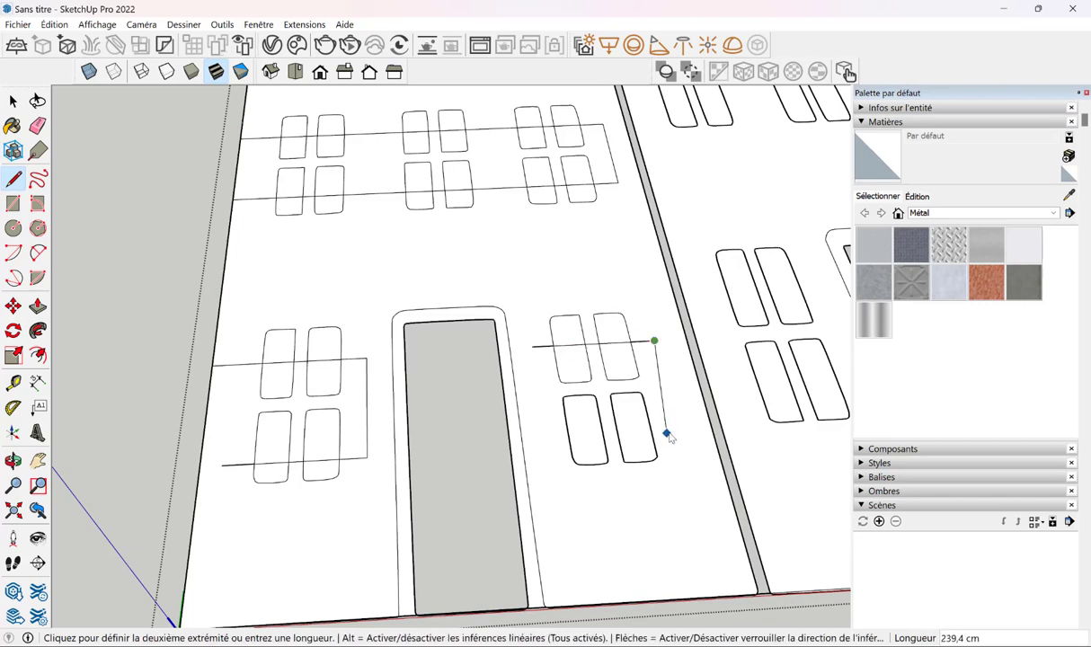
key(space)
Delete the crossing line pieces inside the upper-left and lower-left panes
middle_drag(439, 296, 452, 497)
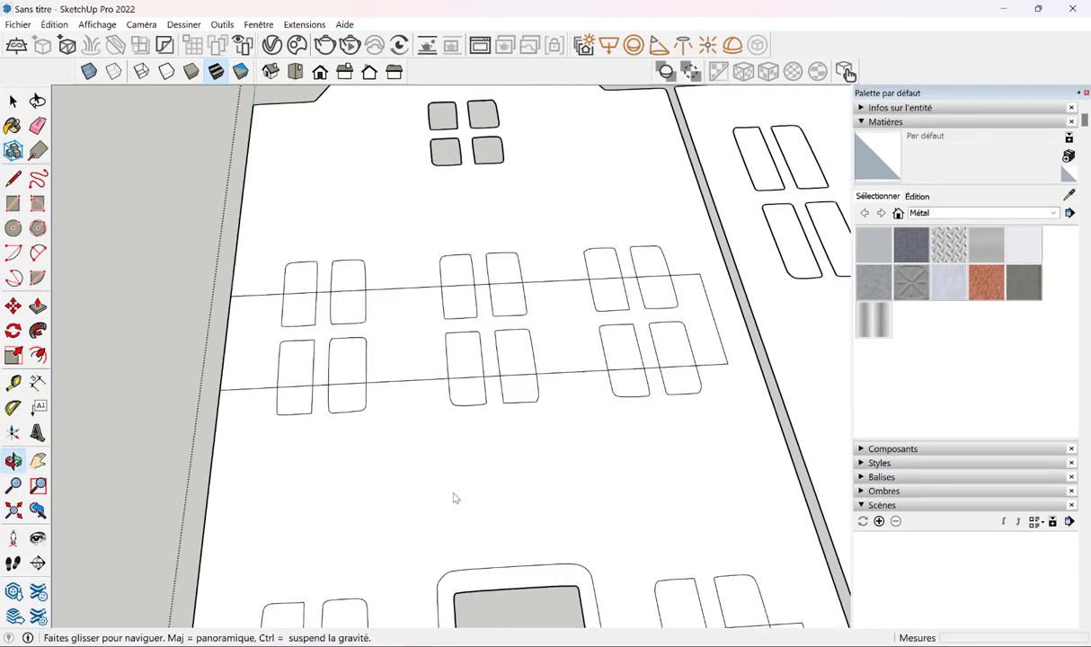
click(307, 302)
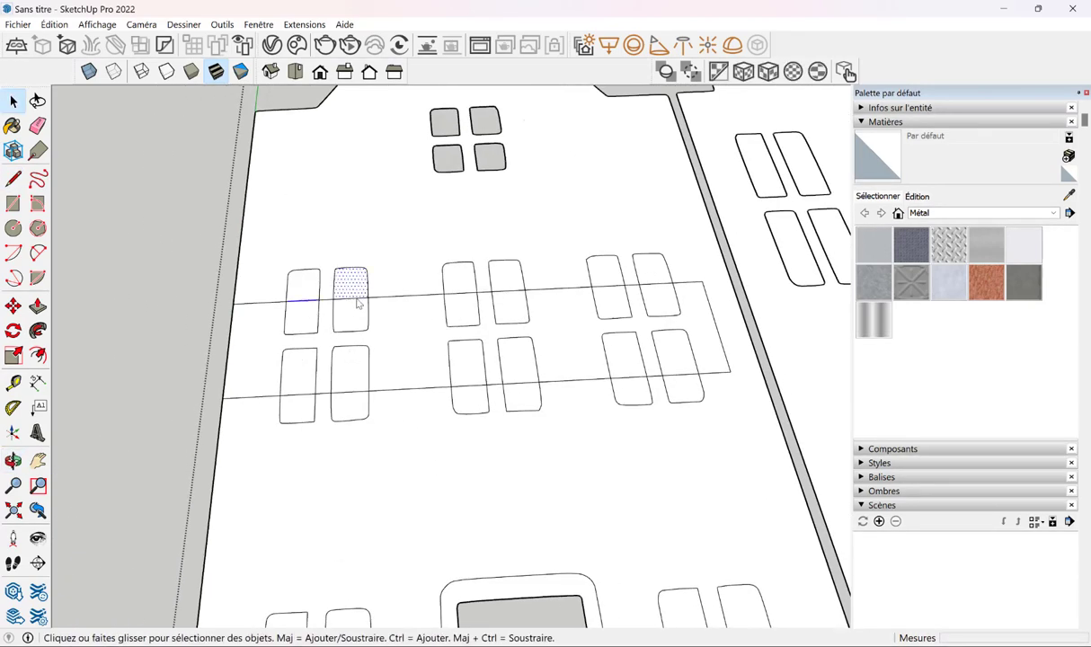
key(Delete)
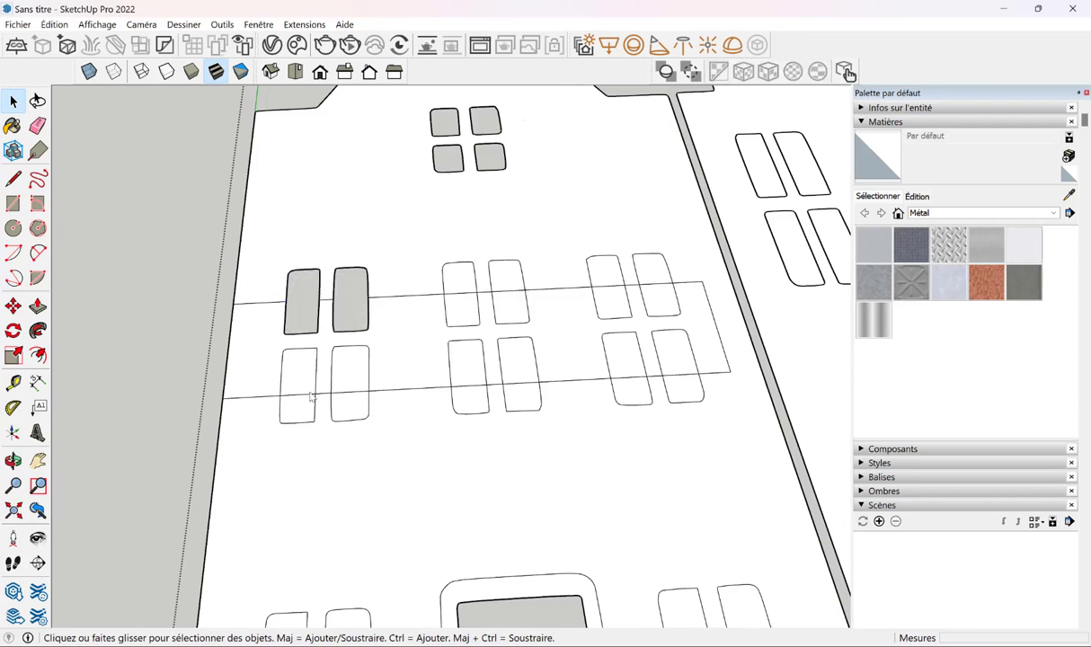
double_click(297, 377)
key(Delete)
click(351, 395)
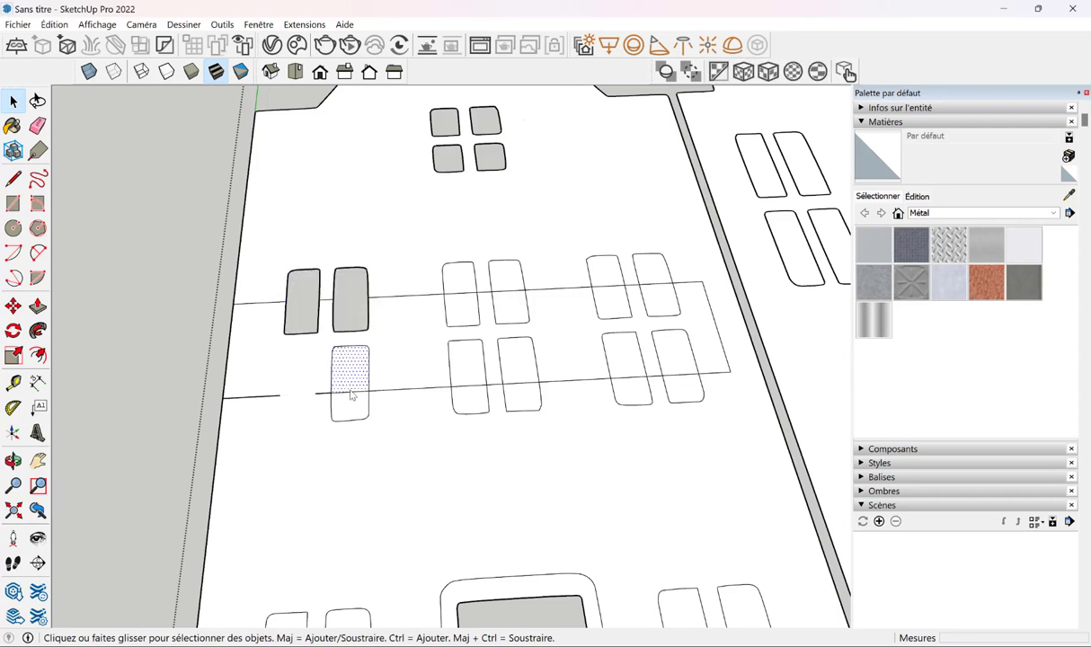
click(297, 397)
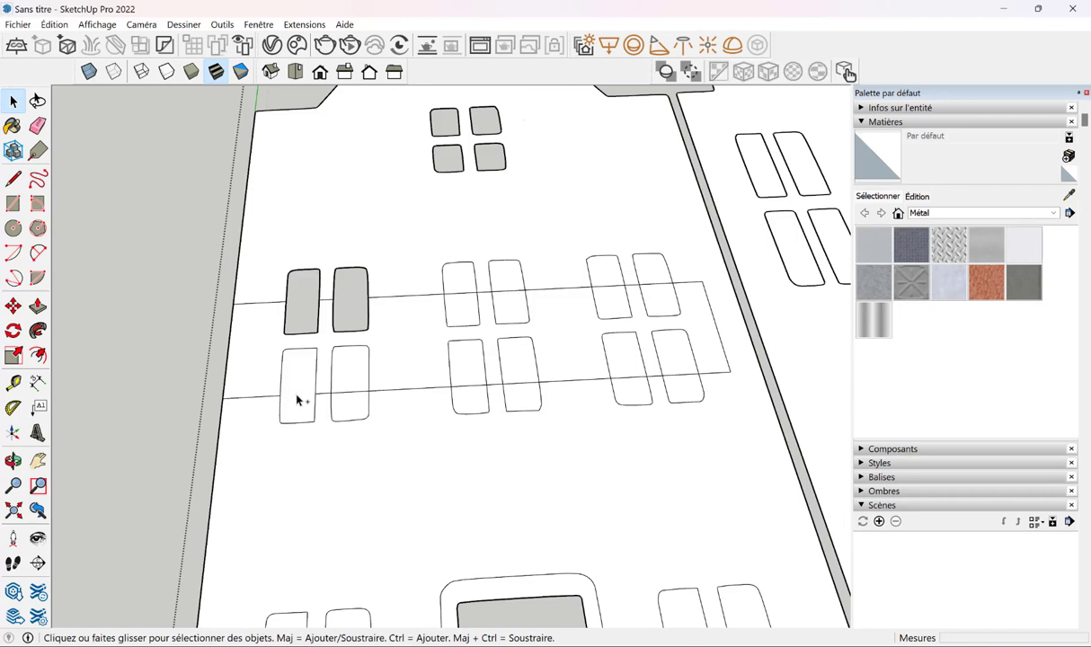
key(Delete)
click(351, 393)
key(Delete)
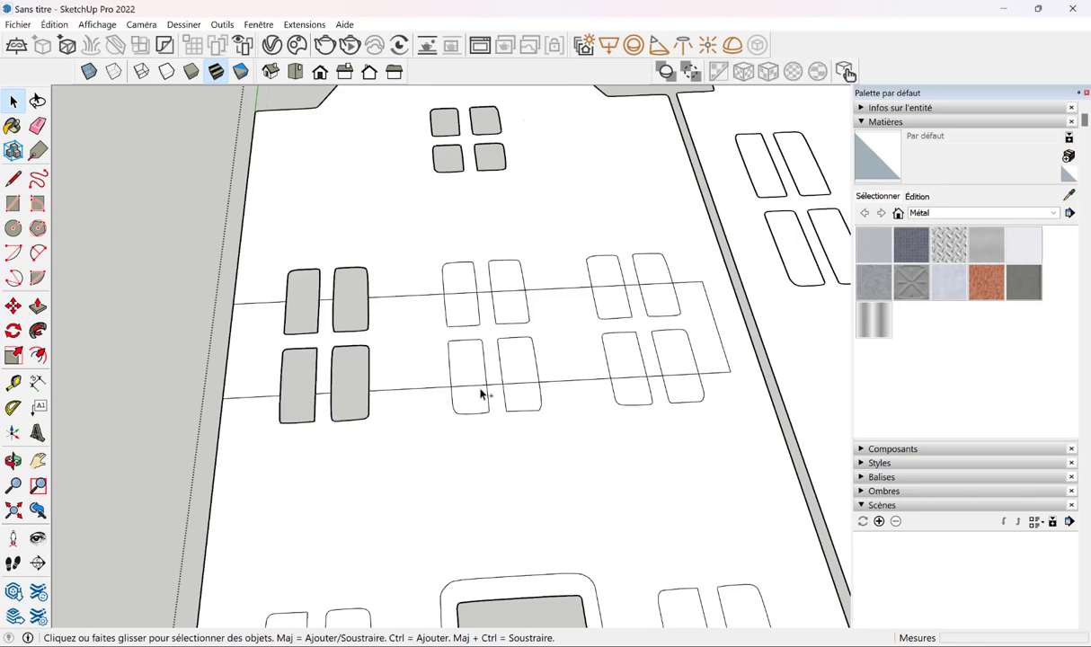
Delete the crossing lines in the middle window group, undoing an accidental pane deletion
double_click(477, 392)
key(Delete)
click(524, 382)
key(Delete)
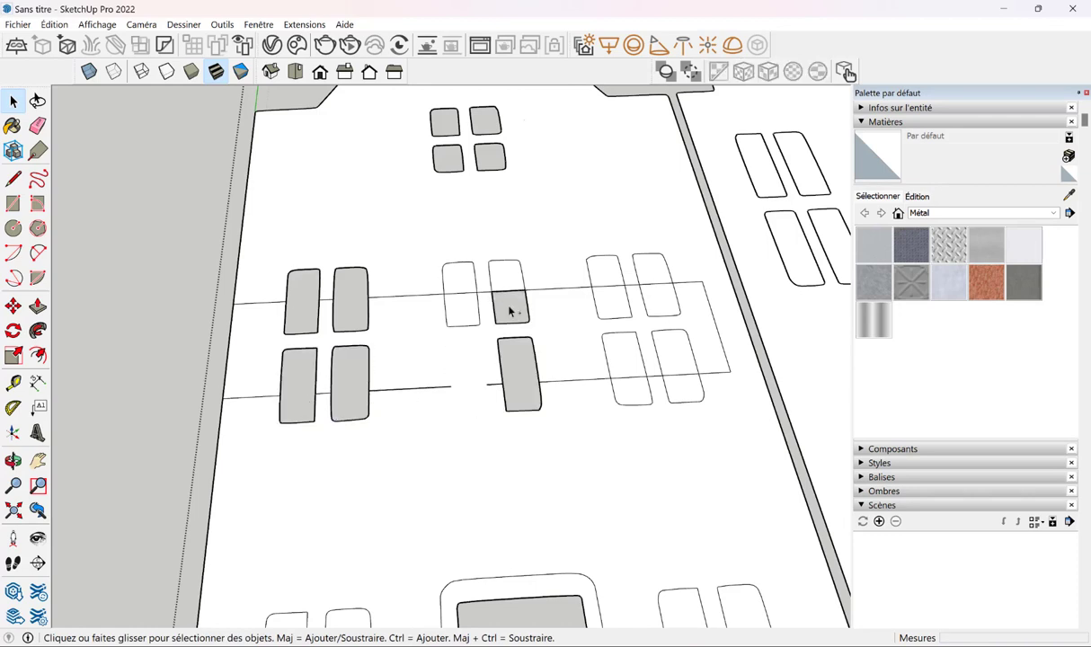
key(ctrl+z)
key(ctrl+z)
key(Delete)
click(629, 377)
key(Delete)
Delete the remaining crossing lines through the right and lower window groups
click(691, 372)
key(Delete)
click(629, 287)
key(Delete)
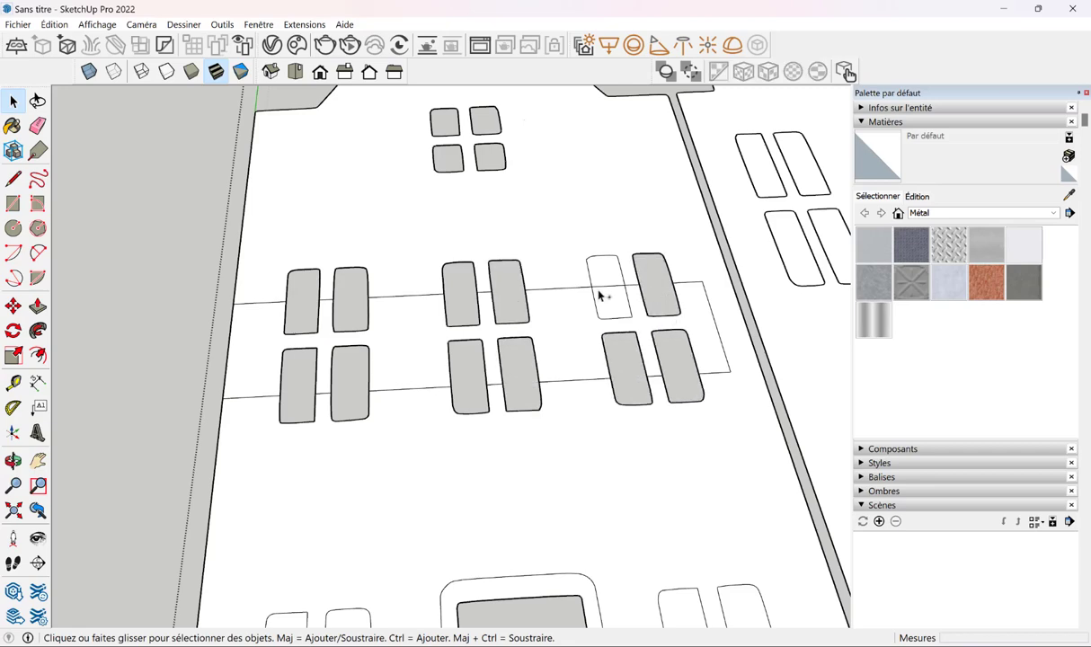
scroll(706, 476, down, 3)
click(465, 589)
key(Delete)
scroll(466, 589, down, 3)
scroll(412, 426, up, 3)
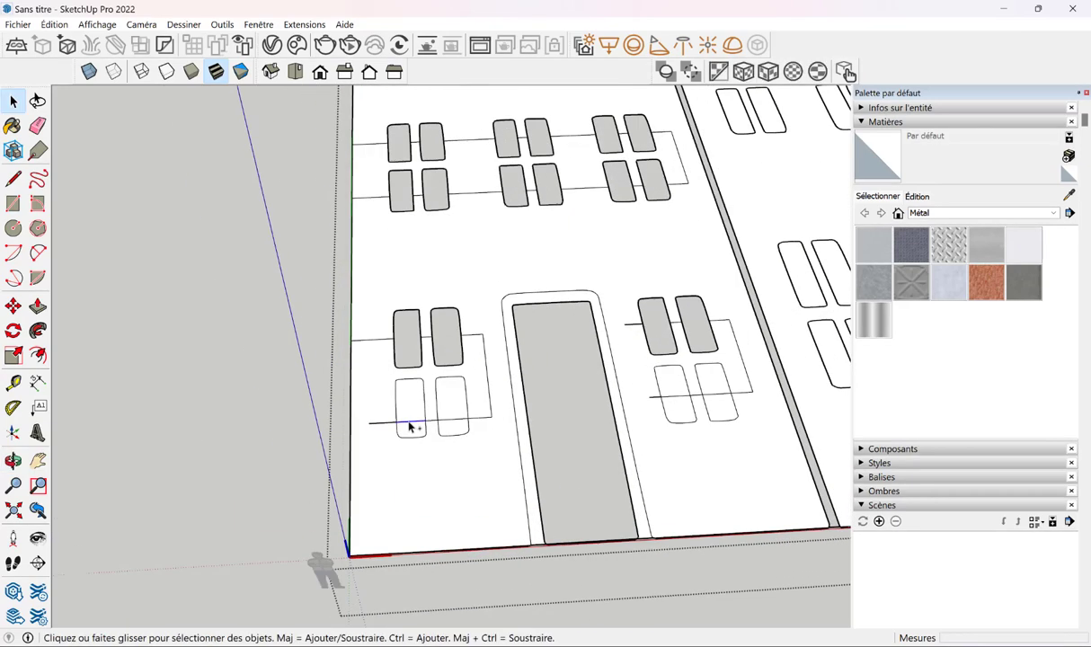
click(412, 424)
key(Delete)
Erase the connector edges between the upper, right and lower-left window groups with the Eraser
key(e)
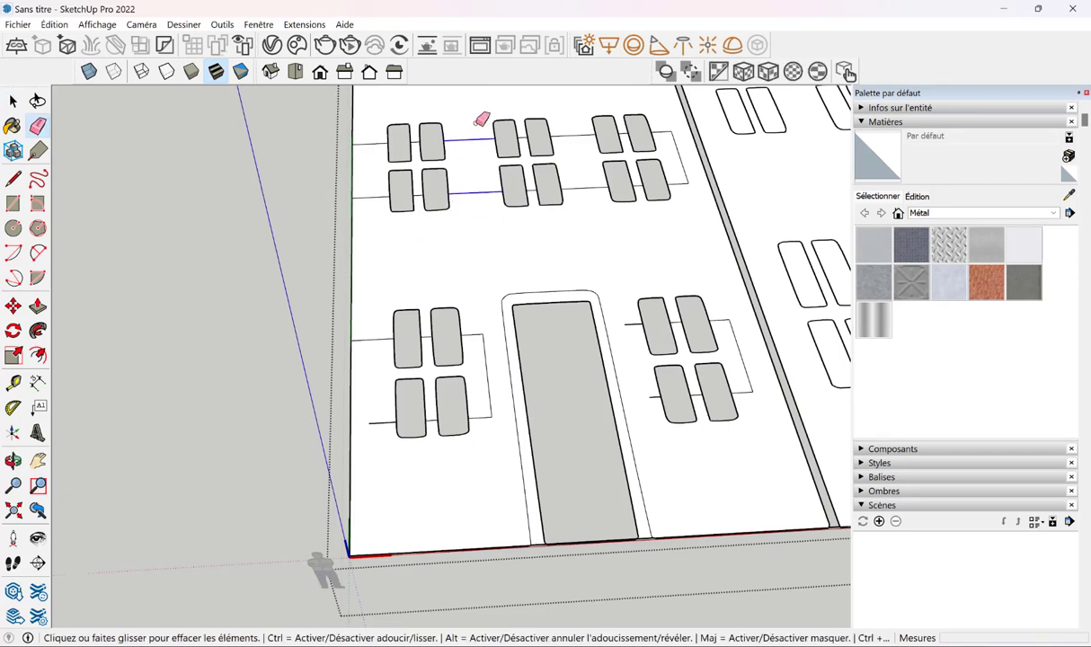
drag(595, 211, 669, 176)
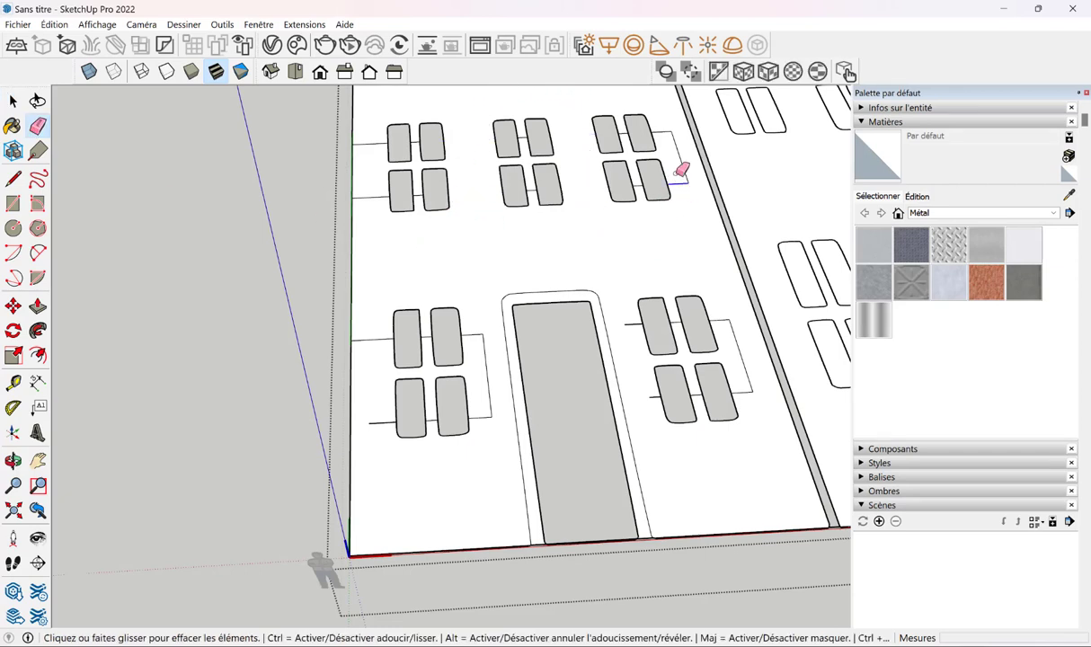
drag(667, 125, 731, 306)
drag(722, 326, 745, 387)
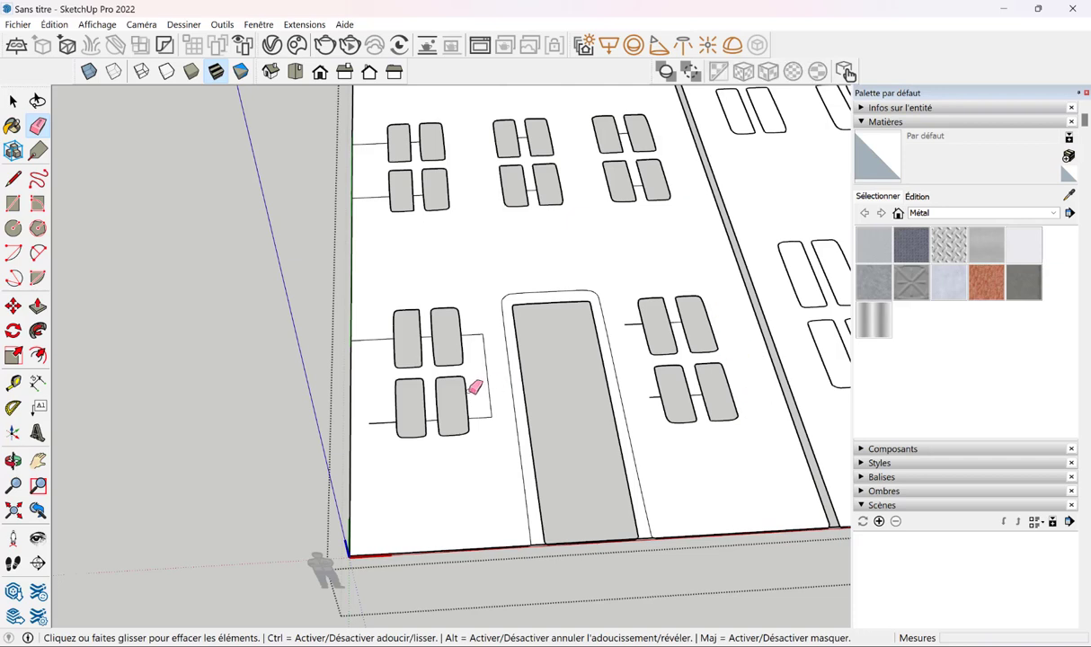
mouse_move(390, 437)
mouse_down()
mouse_move(428, 422)
mouse_move(500, 349)
mouse_up()
scroll(607, 238, up, 3)
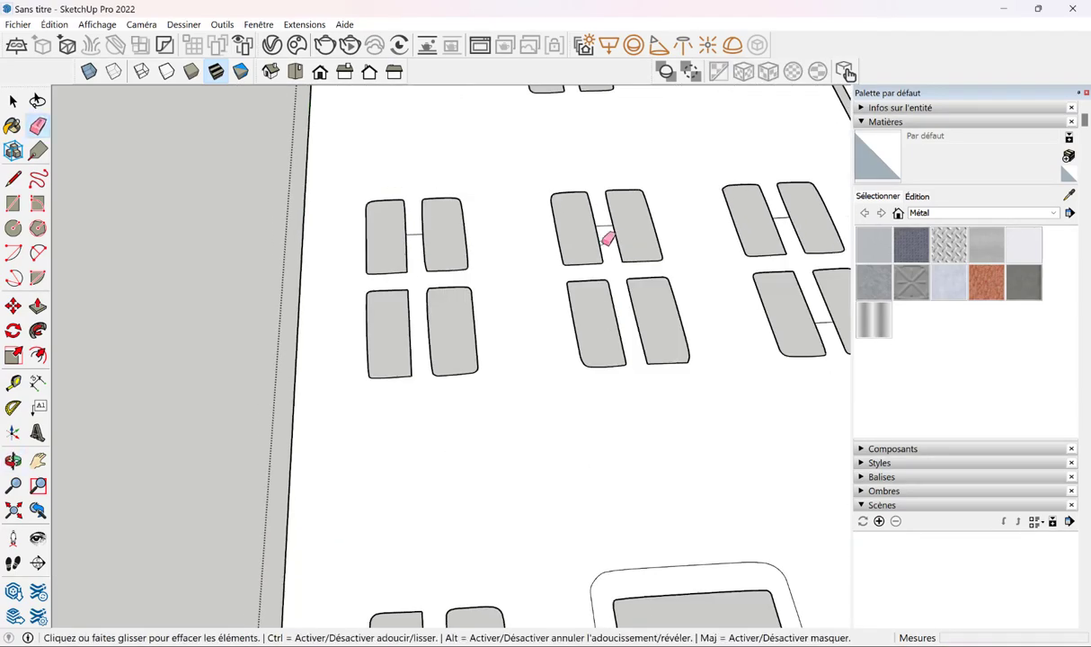
scroll(484, 272, down, 3)
scroll(531, 439, down, 3)
scroll(497, 434, down, 1)
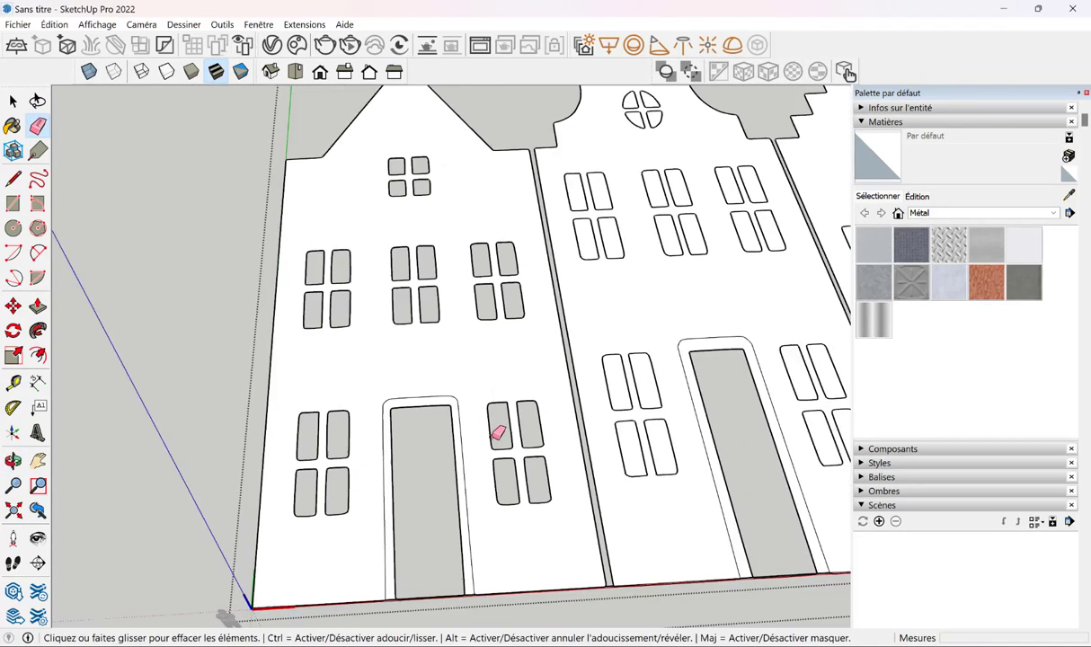
mouse_move(497, 434)
middle_down()
mouse_move(536, 450)
mouse_move(503, 440)
middle_up()
Push/Pull the facade face to 37,4 cm thick, cancelling a stray door-frame extrusion
click(38, 306)
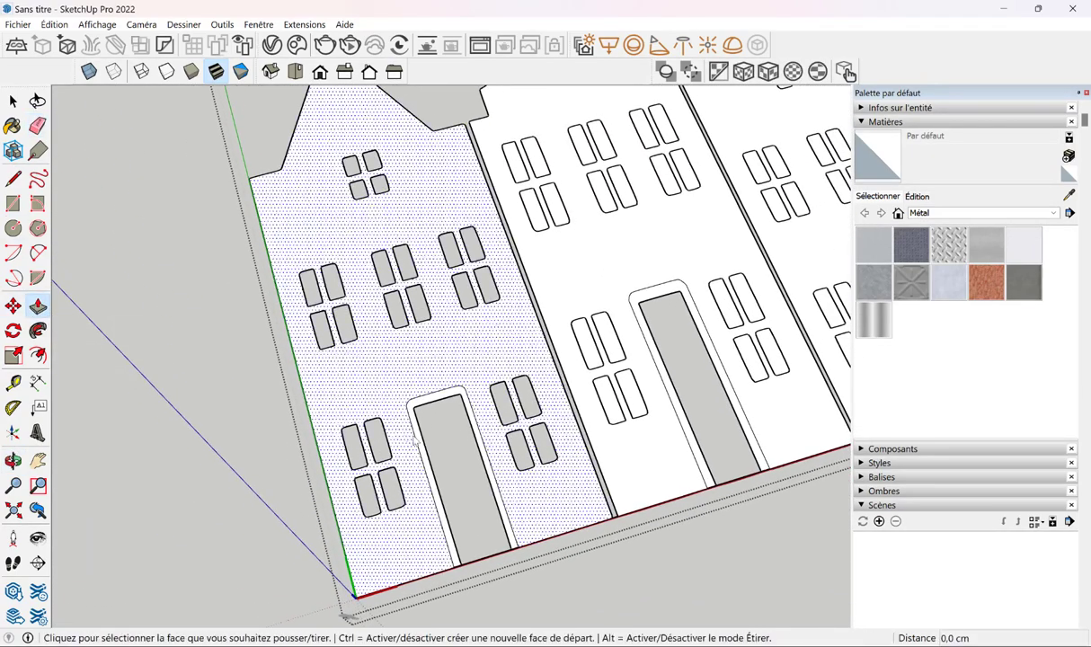
middle_drag(414, 441, 377, 432)
click(485, 395)
click(490, 424)
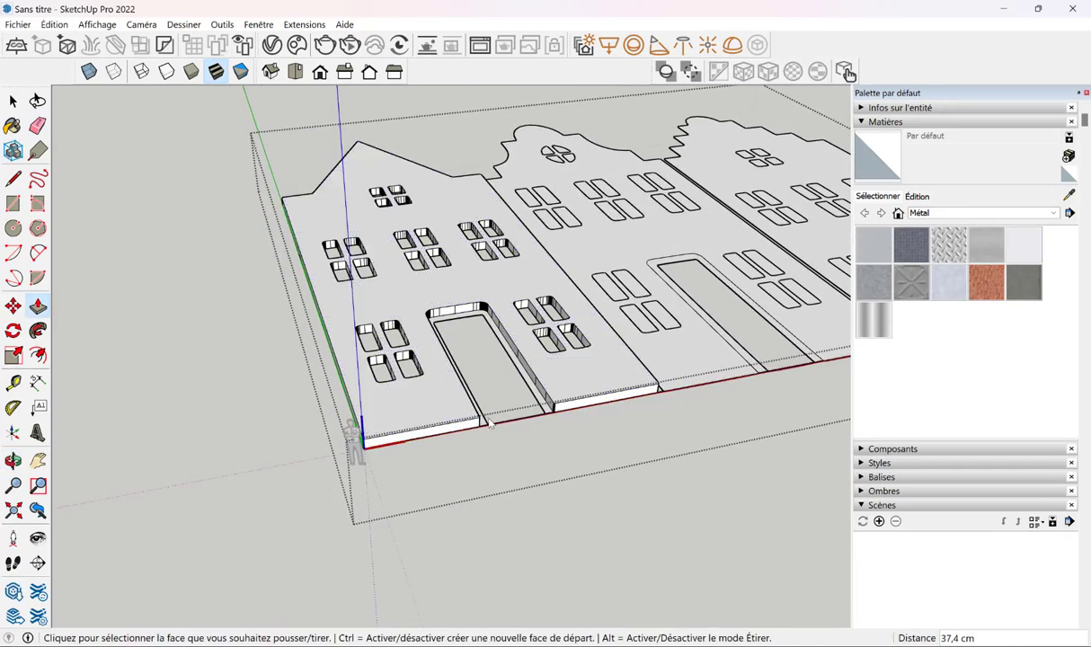
scroll(490, 424, up, 3)
click(479, 411)
click(478, 410)
click(481, 411)
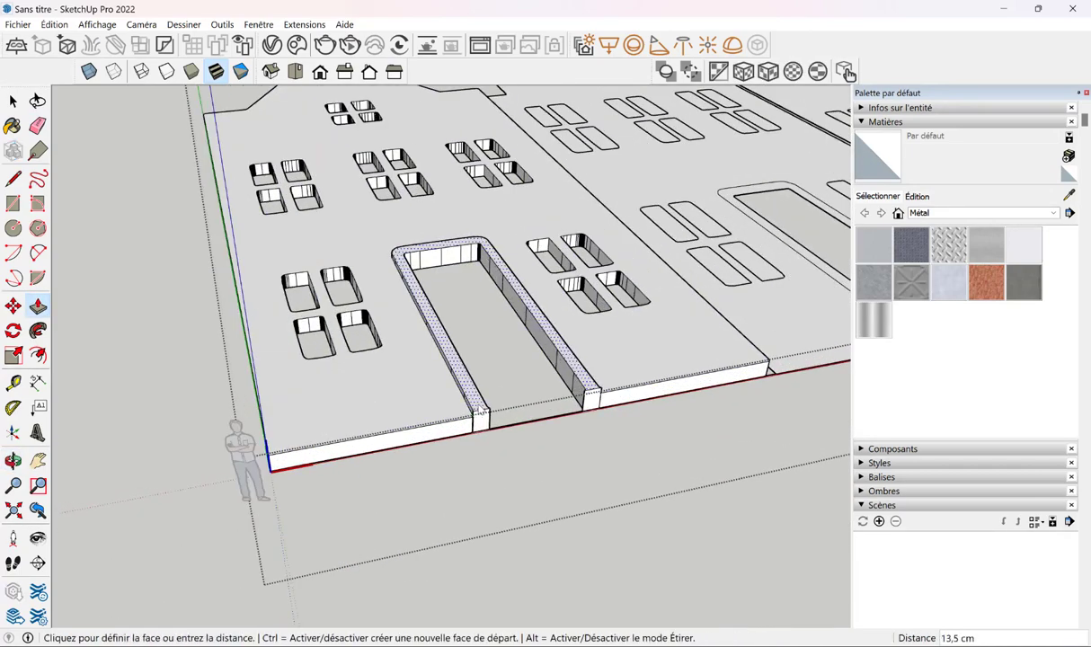
key(Escape)
key(space)
Exit the house panel and orbit to a frontal view of the three houses
click(214, 232)
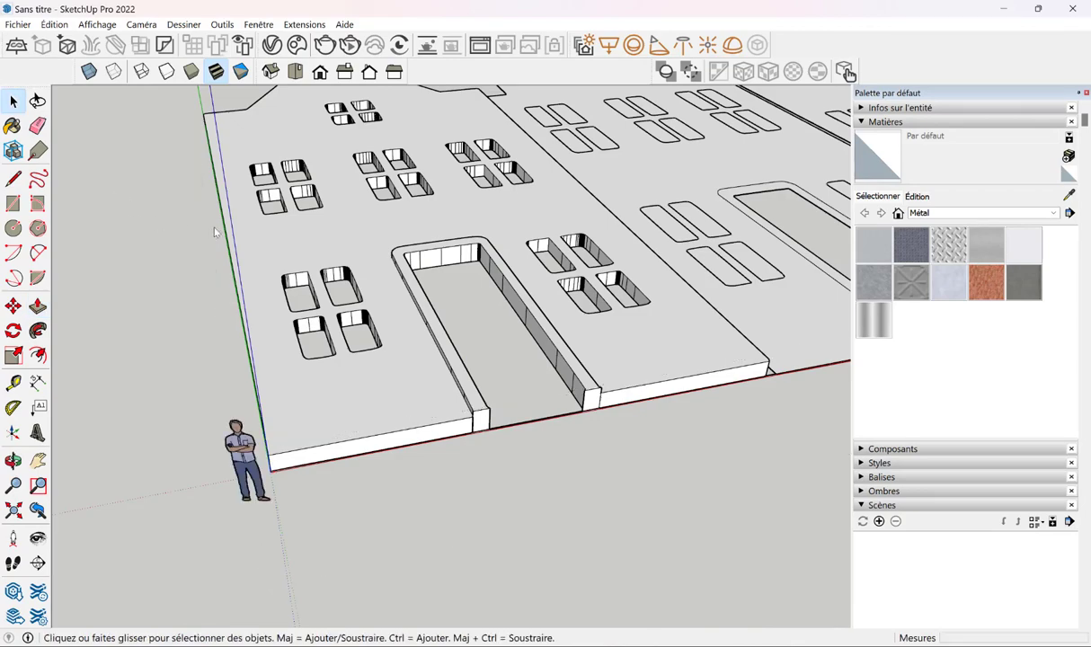
mouse_move(214, 232)
middle_down()
mouse_move(293, 358)
mouse_move(297, 422)
middle_up()
double_click(359, 377)
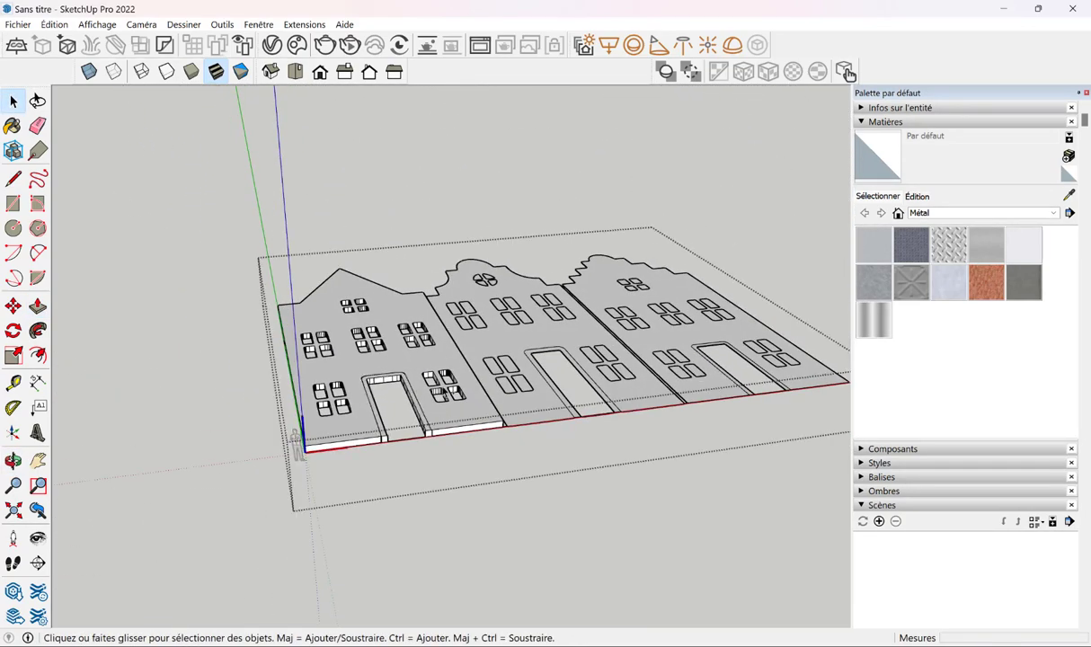
scroll(236, 369, up, 1)
scroll(236, 368, up, 2)
scroll(236, 368, up, 2)
click(341, 379)
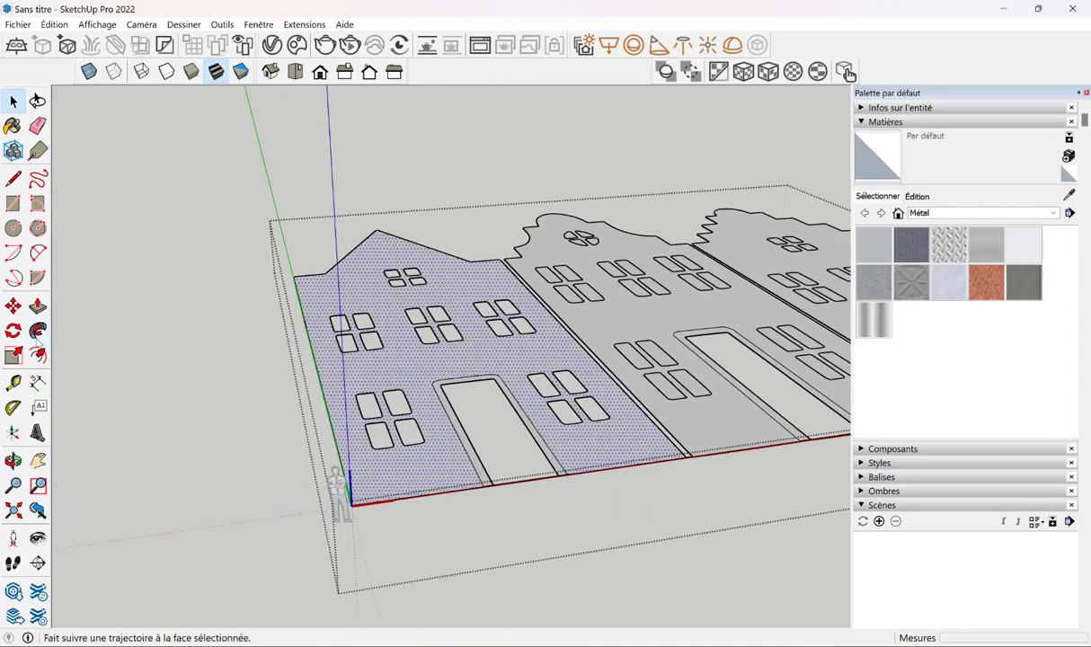
click(38, 355)
mouse_move(73, 364)
middle_down()
mouse_move(511, 437)
mouse_move(669, 397)
middle_up()
key(space)
click(601, 328)
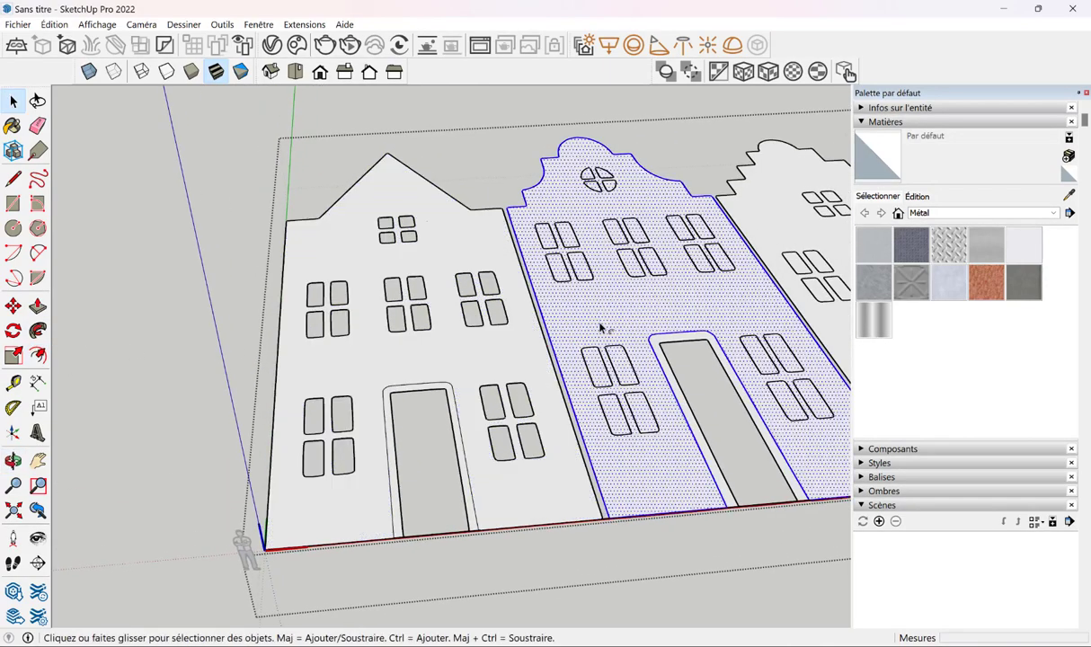
middle_drag(600, 328, 465, 338)
scroll(231, 209, down, 2)
Open the middle house for editing and select the left house panel
click(199, 136)
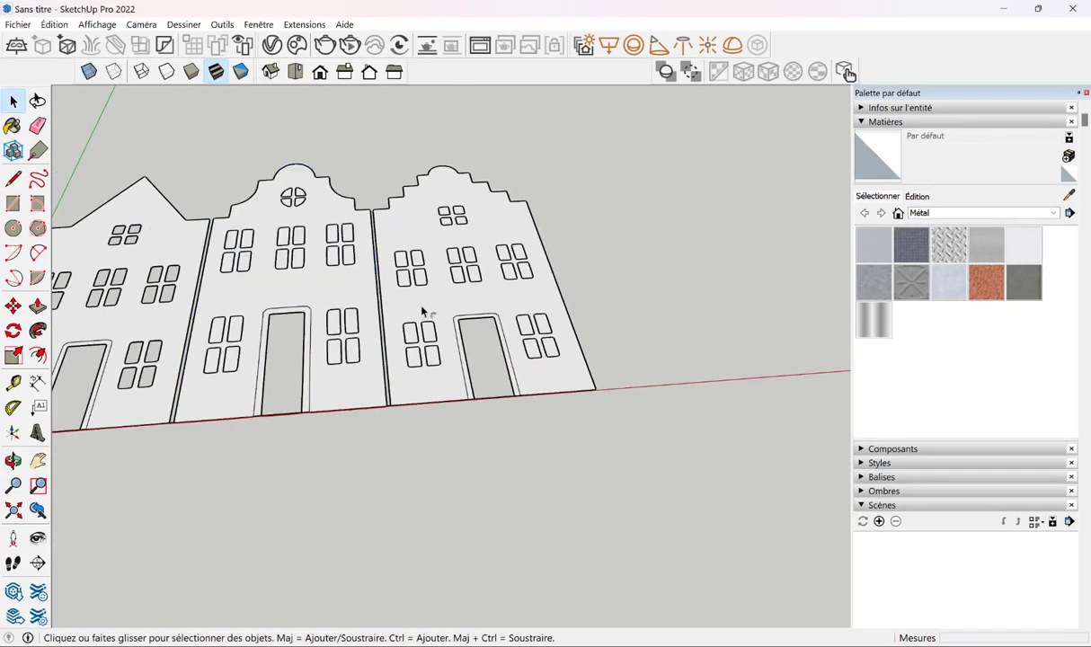
triple_click(422, 310)
click(327, 312)
mouse_move(327, 312)
middle_down()
mouse_move(326, 329)
mouse_move(470, 226)
middle_up()
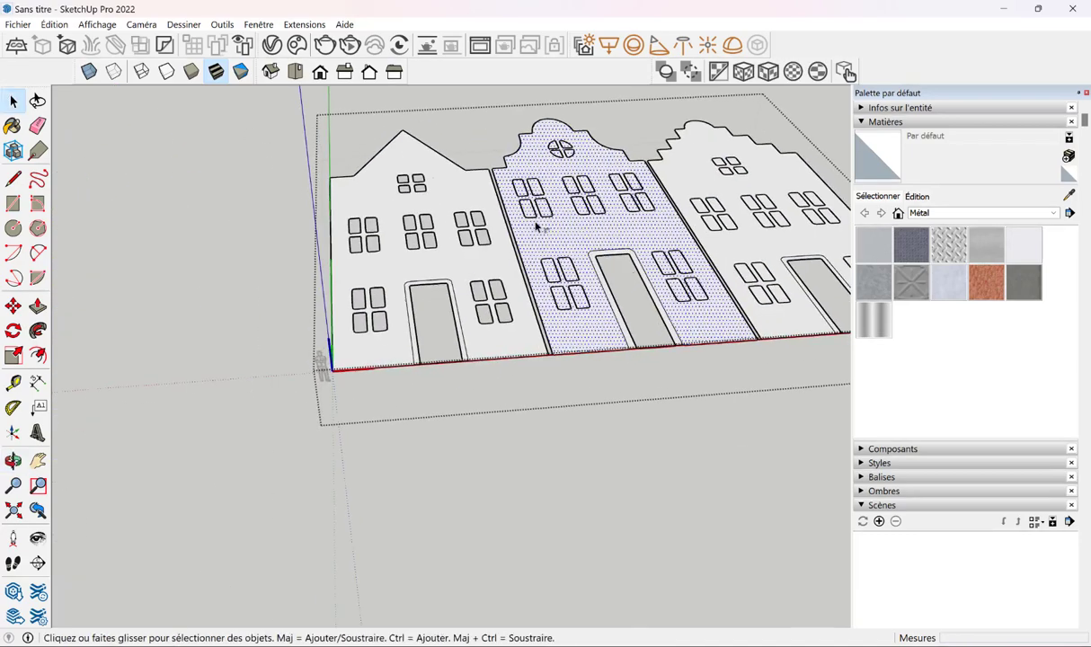
scroll(418, 380, up, 5)
mouse_move(418, 381)
middle_down()
mouse_move(861, 398)
mouse_move(775, 373)
middle_up()
scroll(629, 359, down, 3)
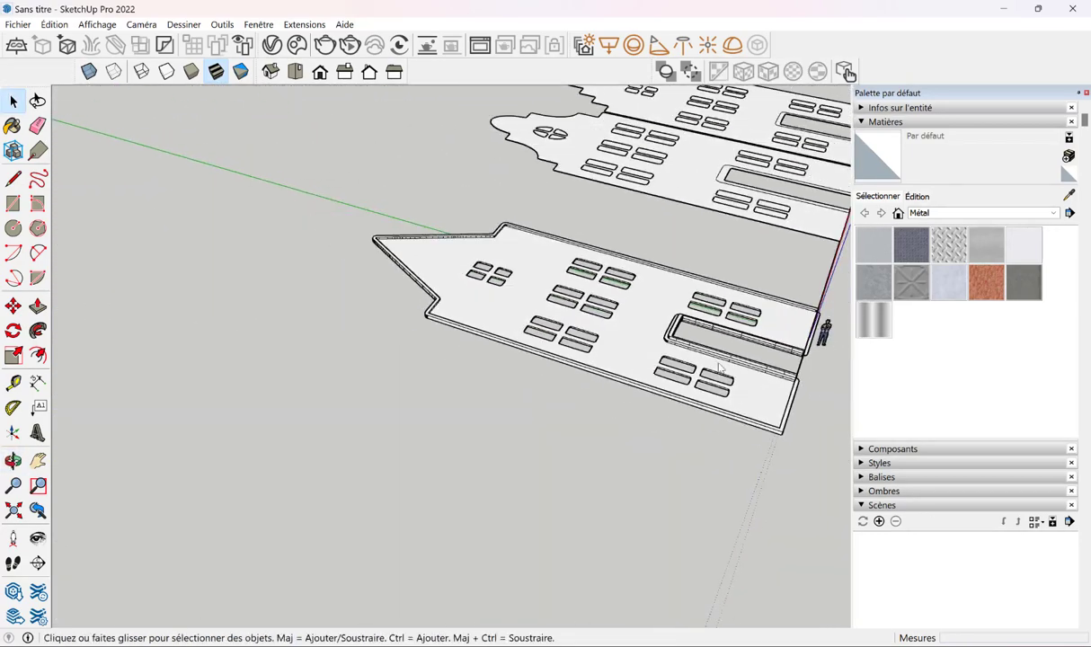
click(628, 353)
double_click(633, 353)
mouse_move(634, 353)
middle_down()
mouse_move(312, 372)
mouse_move(402, 352)
middle_up()
click(402, 355)
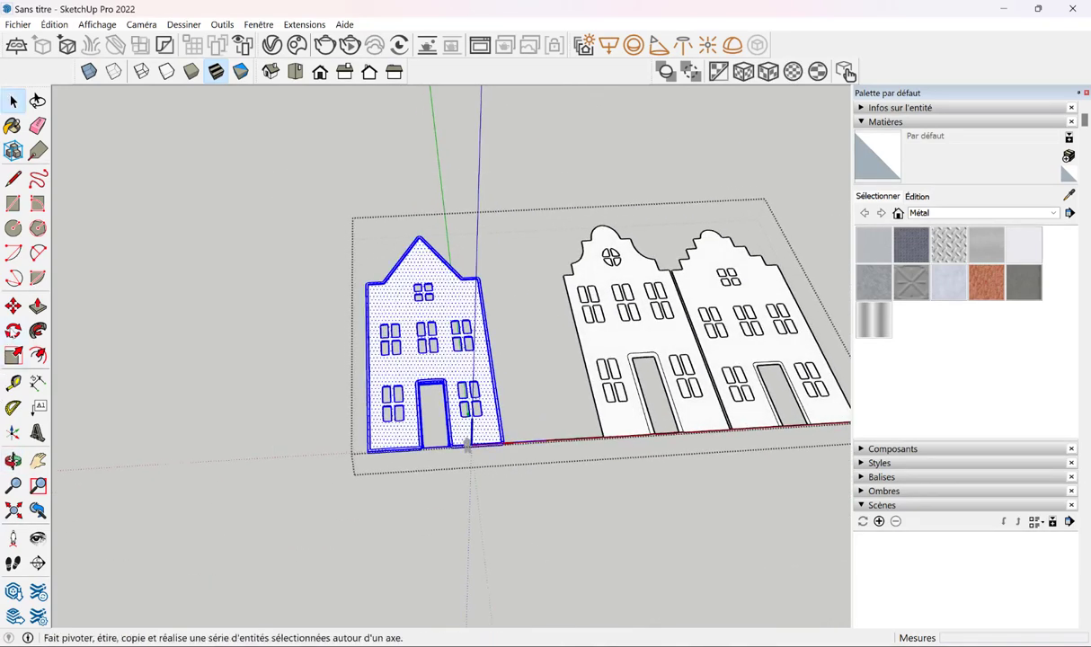
Rotate the left house about 85,4° upright and make it a group
click(13, 330)
mouse_move(73, 402)
middle_down()
mouse_move(663, 453)
mouse_move(524, 450)
middle_up()
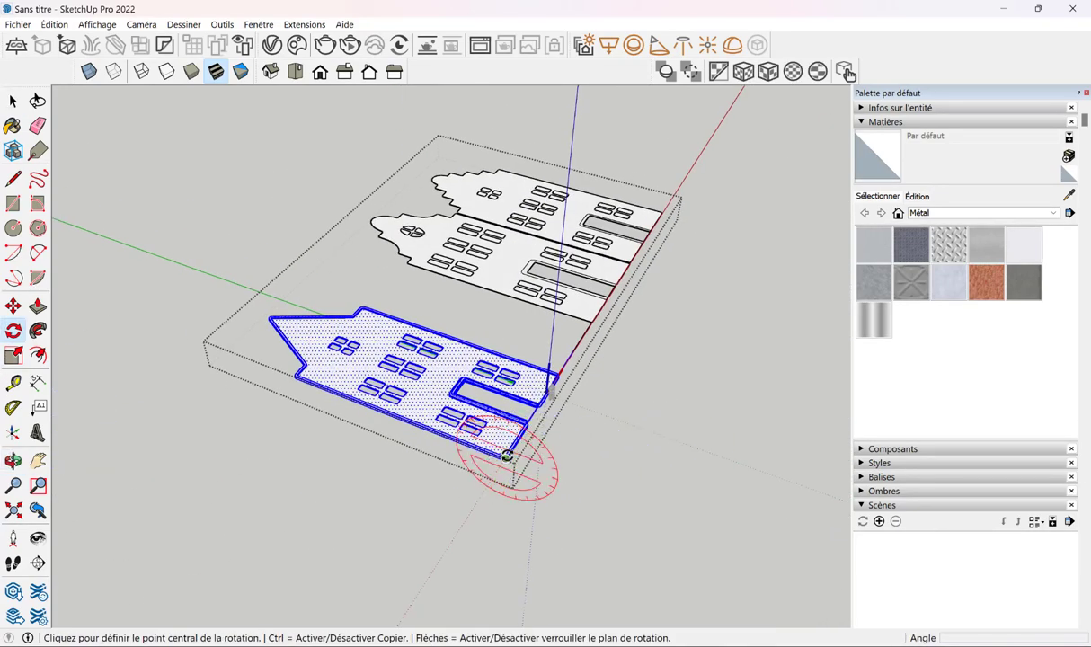
click(507, 456)
click(316, 382)
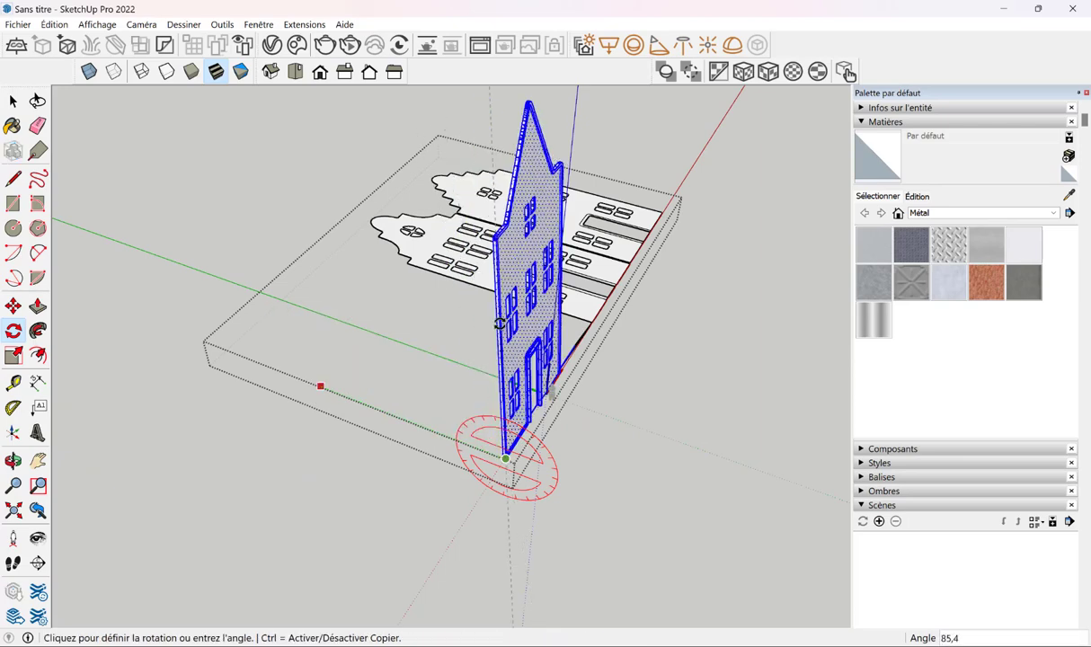
click(499, 323)
middle_drag(517, 373, 151, 379)
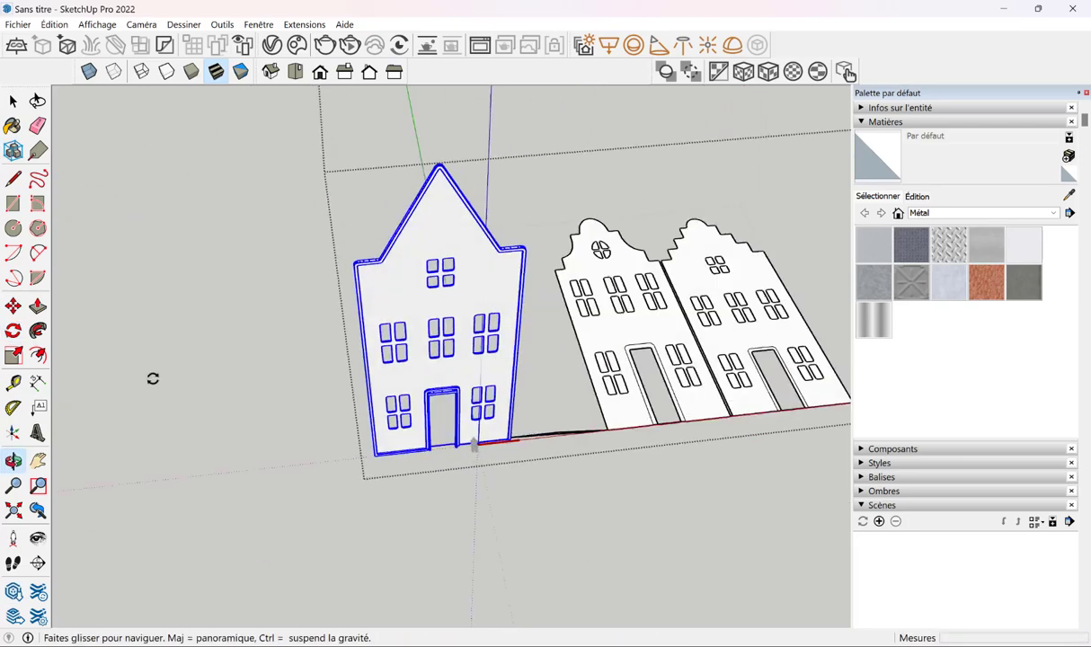
key(m)
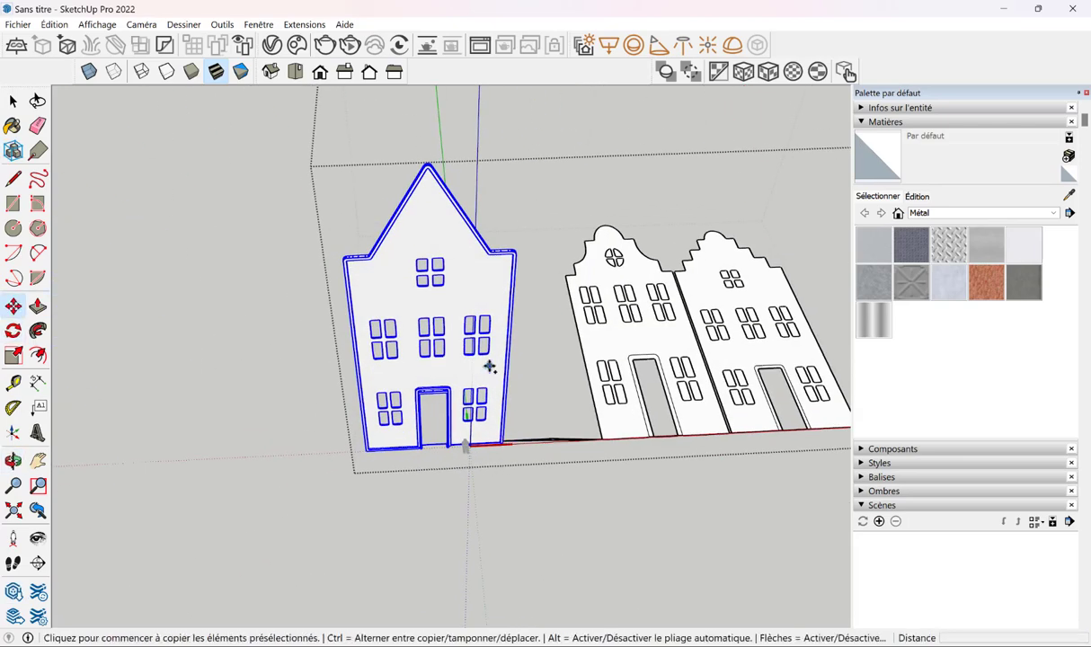
right_click(500, 364)
click(521, 394)
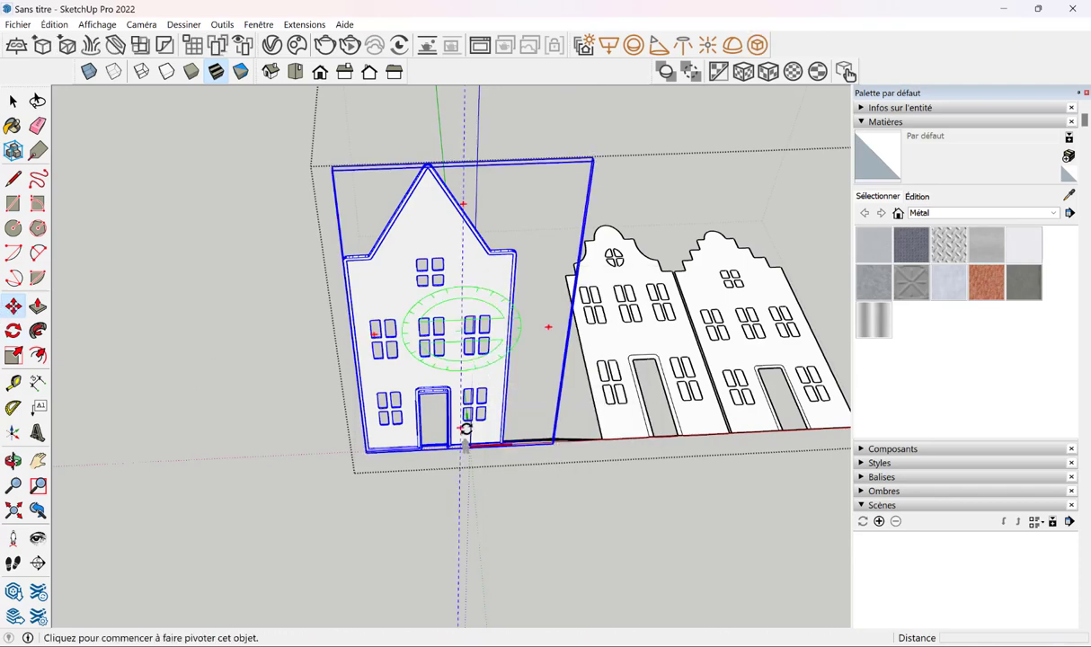
Copy the grouped house beside the original and fold the copy about 39,8° on the shared edge
key(m)
click(364, 449)
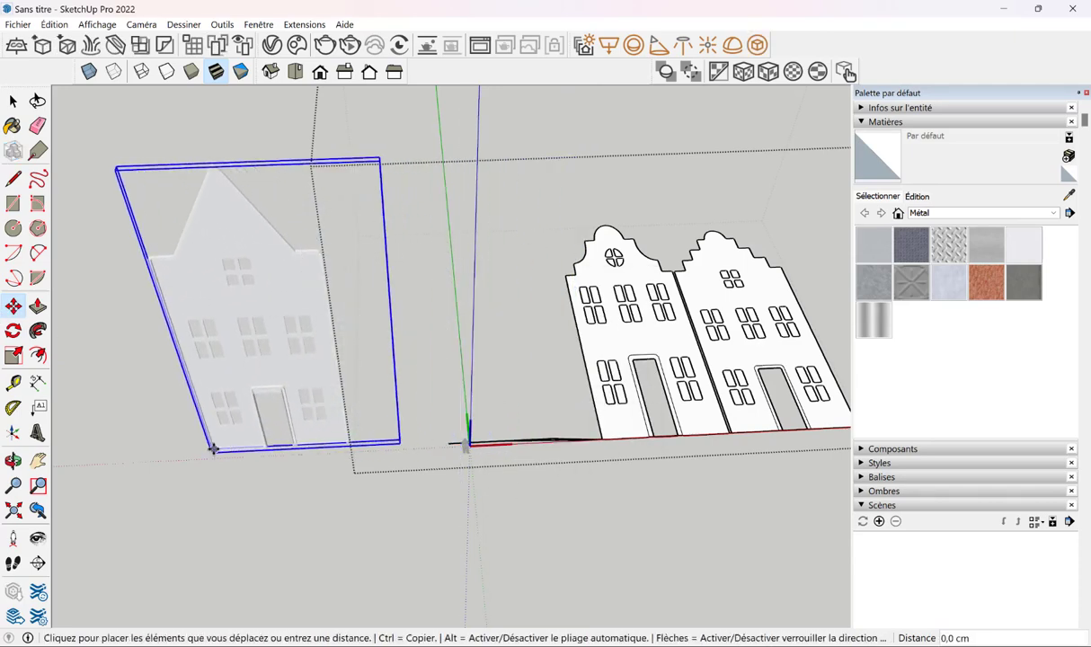
key(ctrl)
click(231, 465)
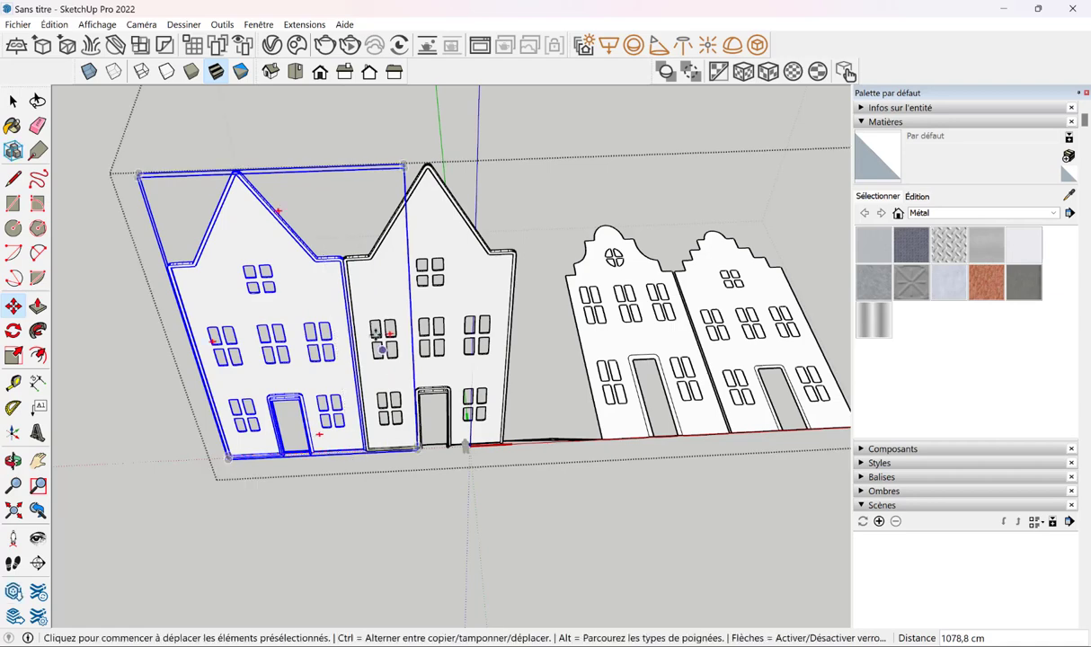
middle_drag(231, 466, 296, 422)
click(13, 330)
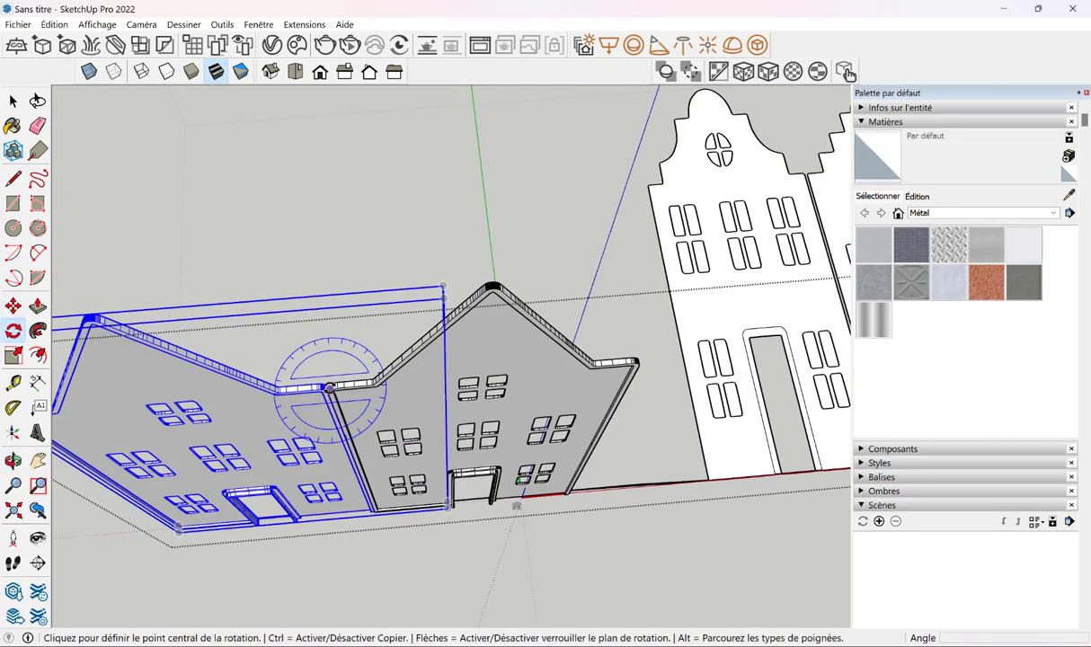
click(324, 373)
click(279, 386)
key(space)
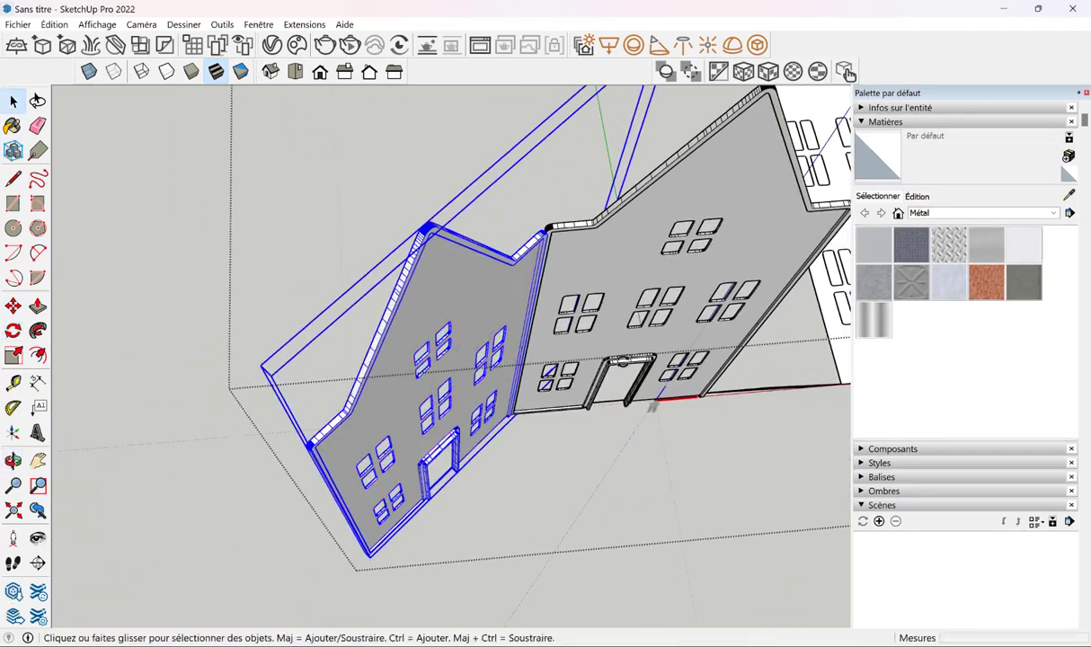
middle_drag(302, 456, 445, 409)
Move a house panel so it butts against the neighbouring panel
key(m)
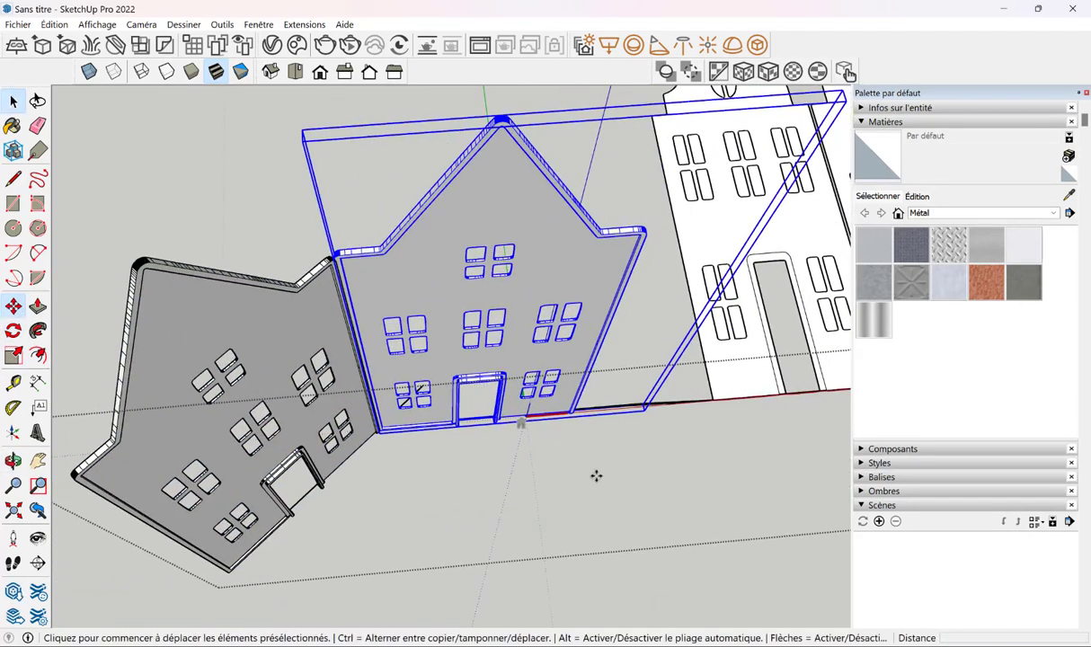
click(575, 421)
mouse_move(557, 479)
middle_down()
mouse_move(680, 319)
mouse_move(723, 231)
middle_up()
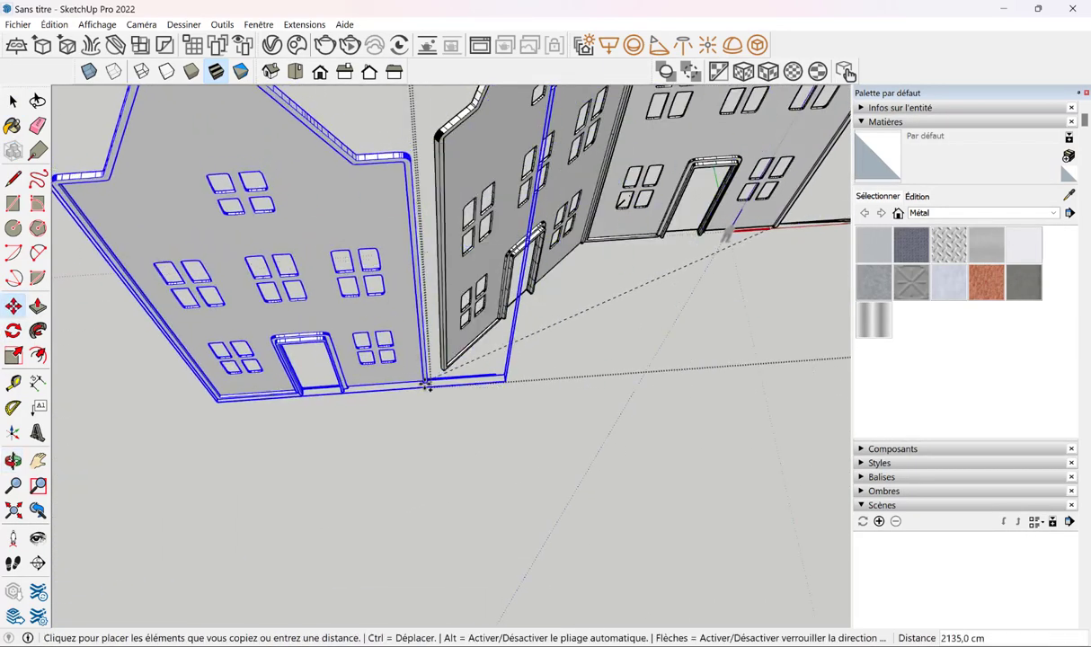
click(426, 247)
scroll(261, 246, up, 5)
scroll(431, 321, up, 3)
click(431, 321)
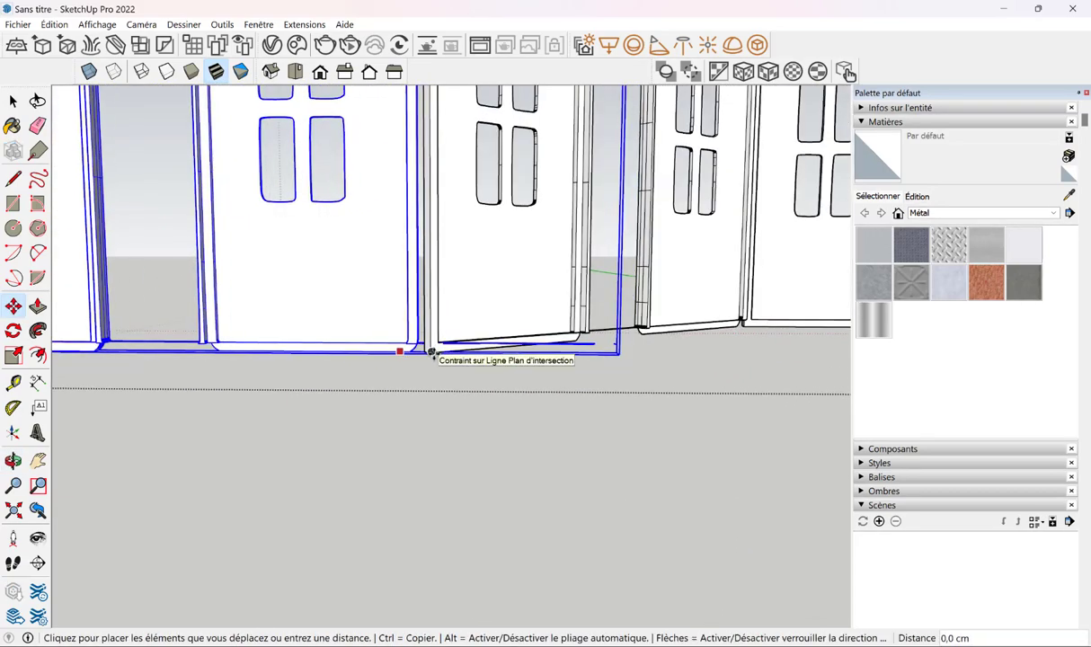
click(433, 356)
scroll(433, 356, down, 5)
key(q)
click(414, 390)
Orbit to face the upright houses, then open the recent file png.skp
key(space)
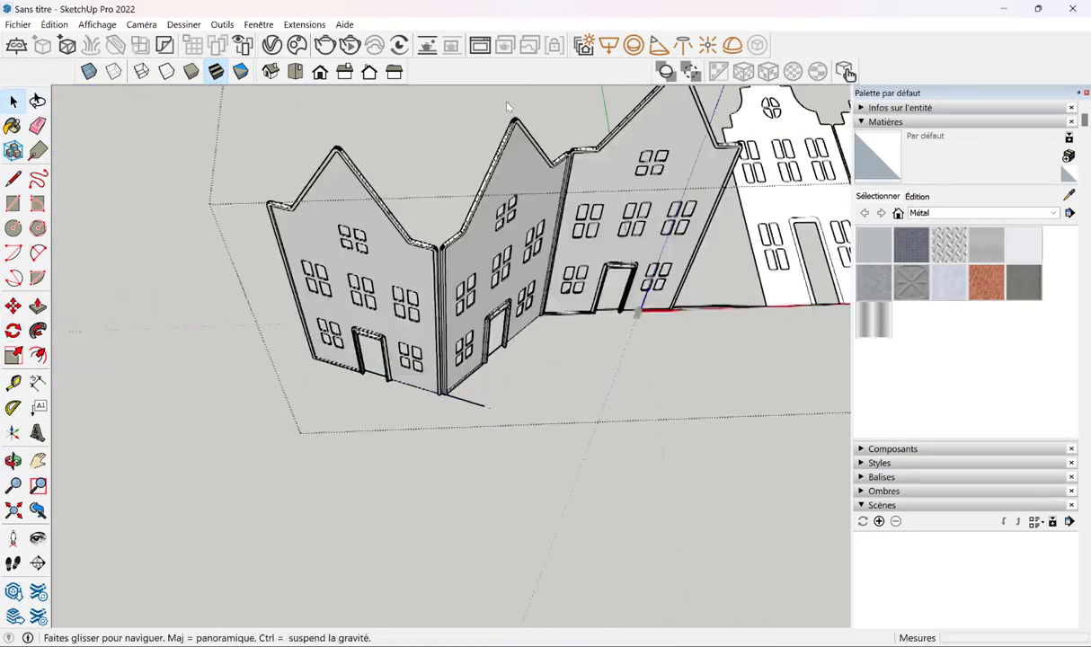
mouse_move(480, 95)
middle_down()
mouse_move(603, 423)
mouse_move(478, 374)
mouse_move(602, 404)
mouse_move(392, 455)
mouse_move(437, 416)
mouse_move(939, 427)
mouse_move(325, 408)
middle_up()
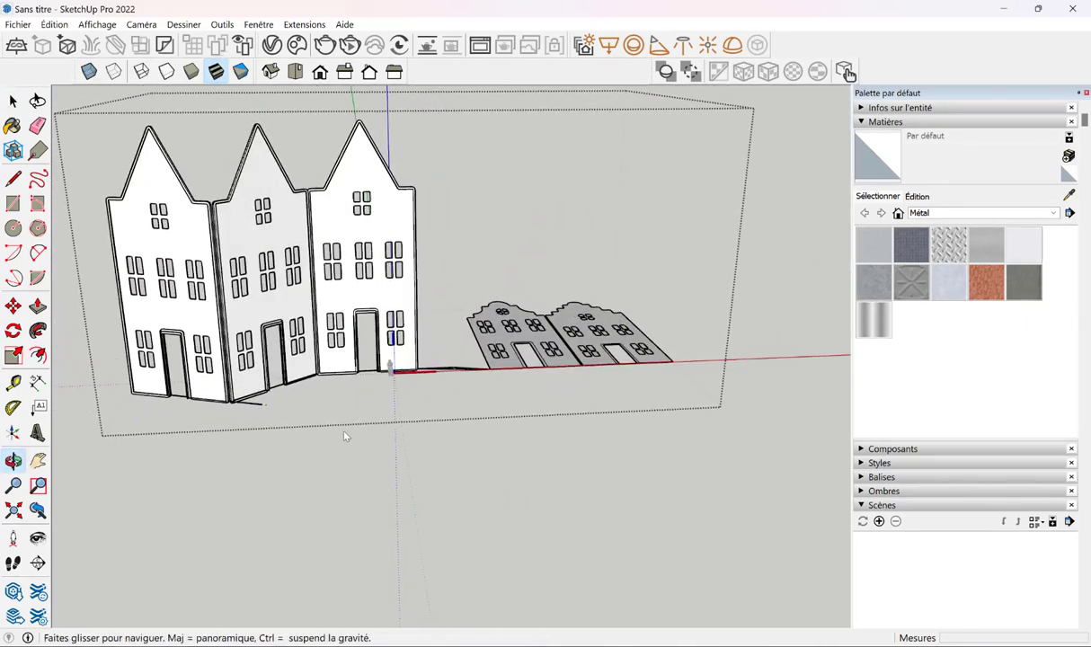
key(space)
scroll(501, 403, down, 1)
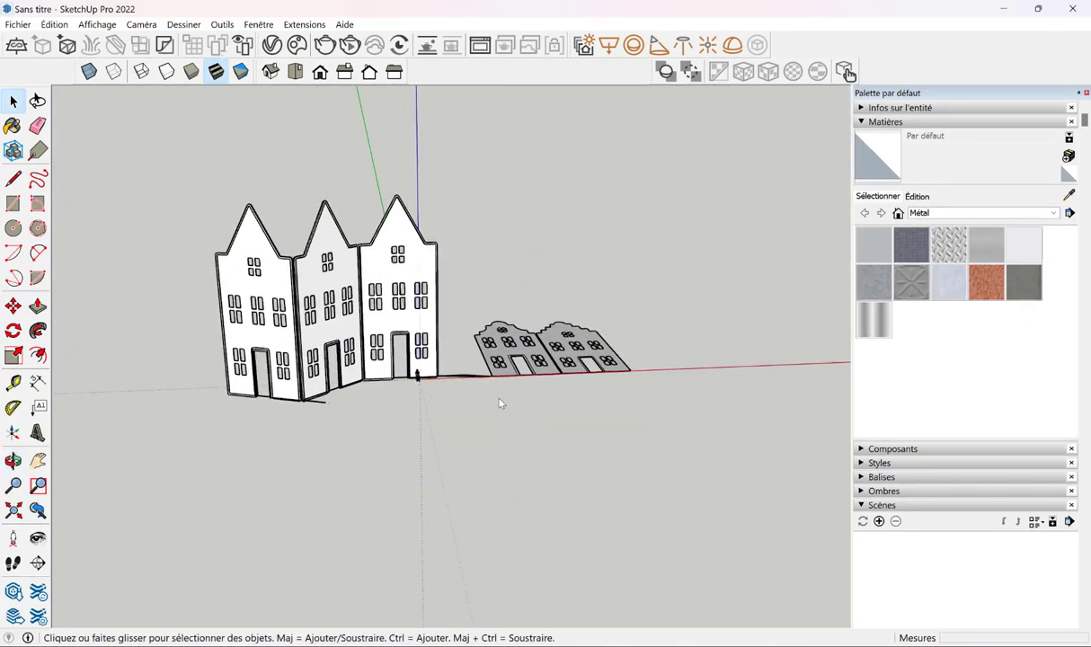
click(17, 25)
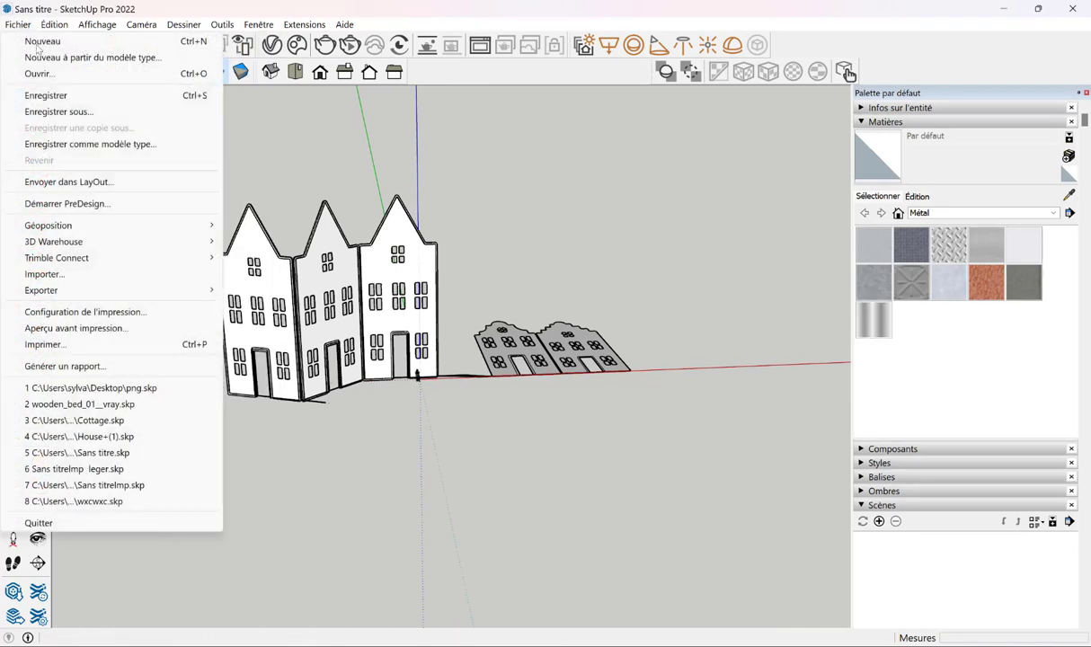
key(1)
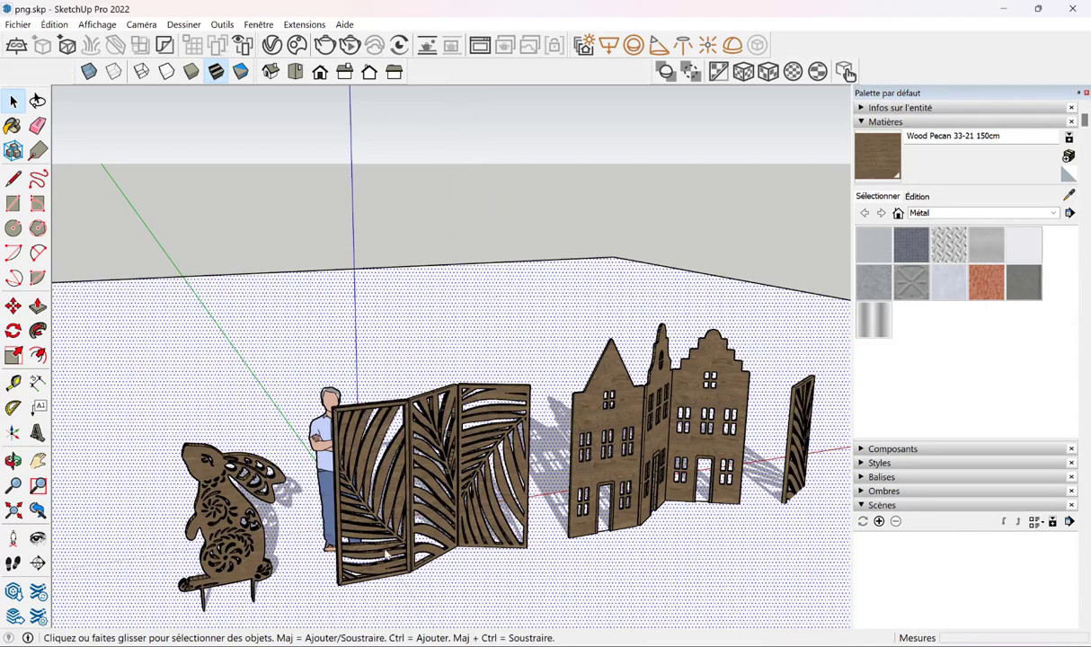
Pan and orbit around the png.skp cut-outs and select the palm-leaf folding screen
shift+middle_drag(387, 554, 81, 539)
shift+middle_drag(223, 503, 618, 528)
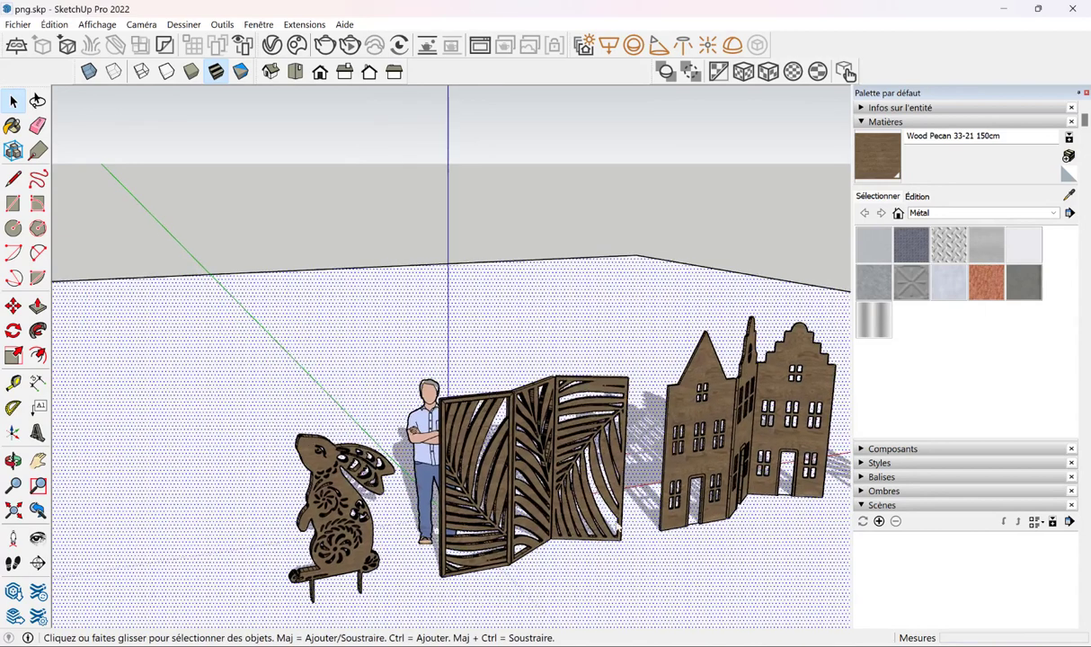
mouse_move(718, 534)
middle_down()
mouse_move(548, 443)
mouse_move(369, 378)
middle_up()
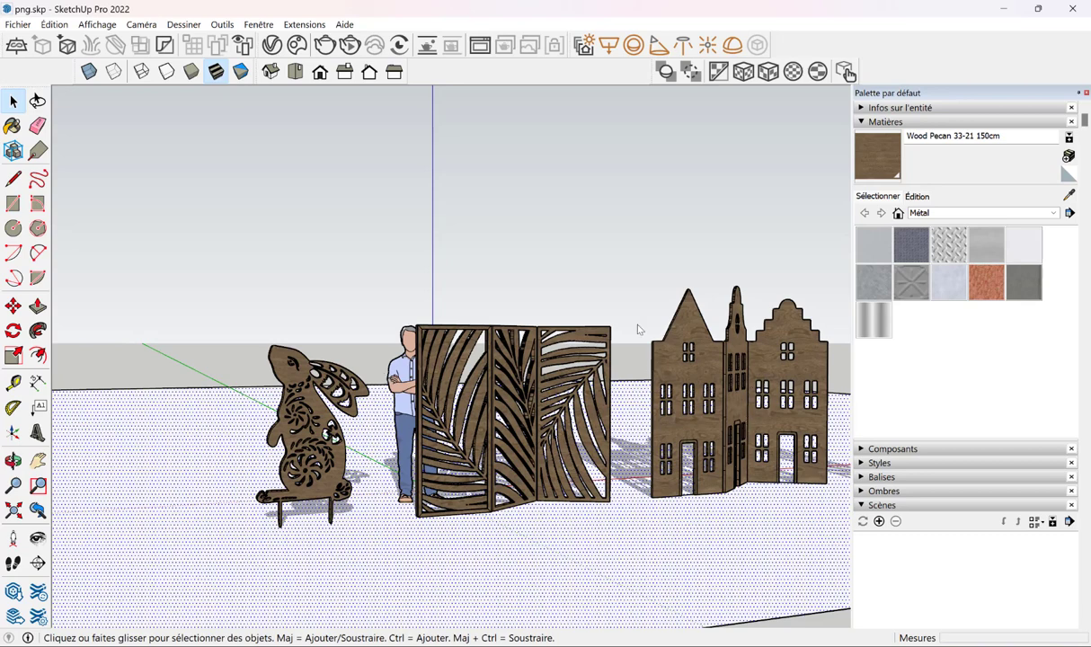
mouse_move(638, 330)
middle_down()
mouse_move(555, 521)
mouse_move(571, 449)
middle_up()
click(649, 442)
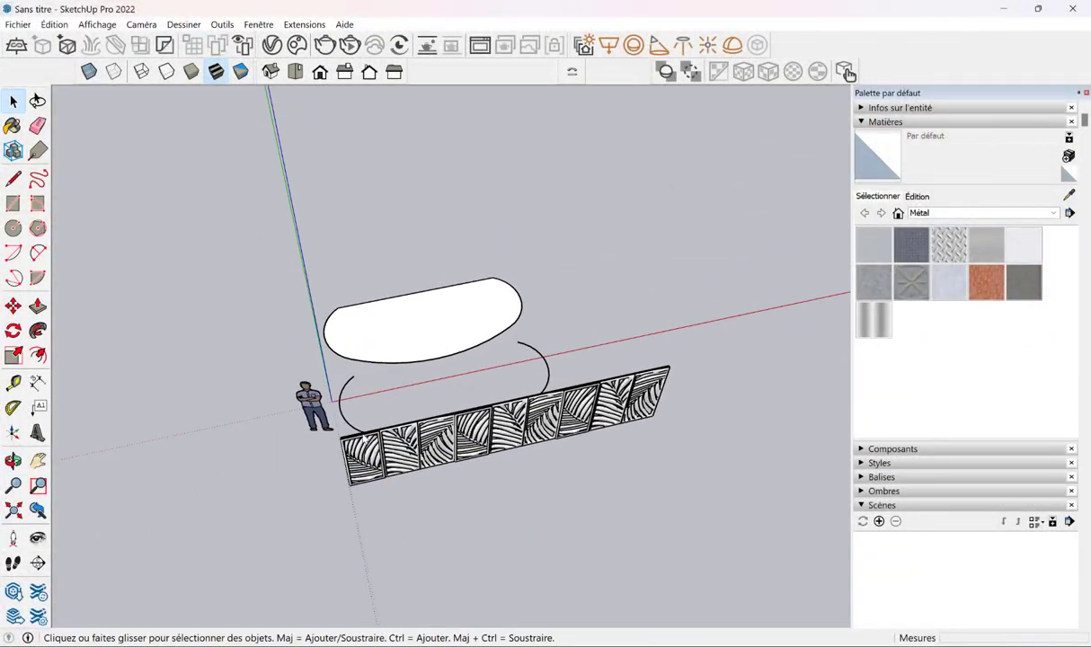
Check the rounded face and arc, select the flat leaf panel and launch Shape Bender
click(379, 459)
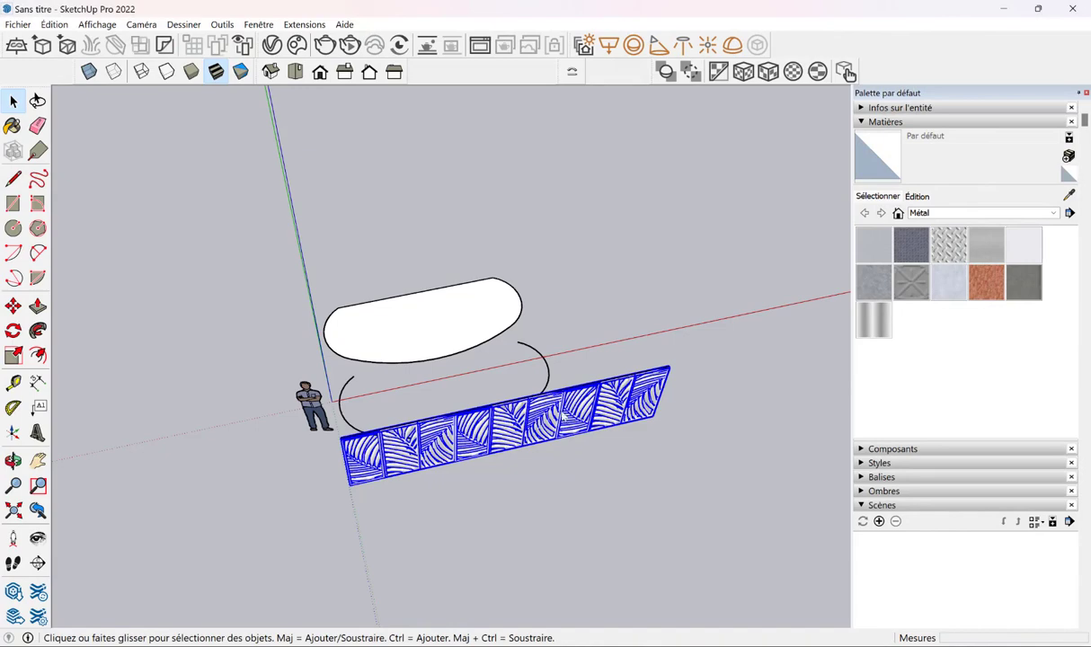
middle_drag(562, 416, 456, 360)
click(403, 320)
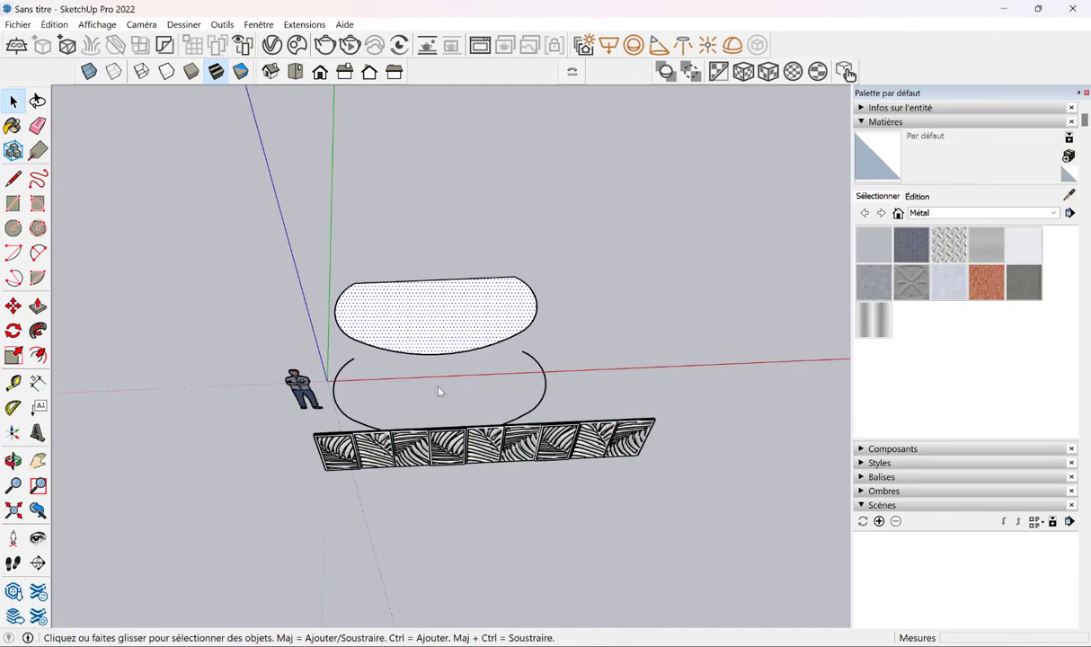
middle_drag(390, 461, 604, 246)
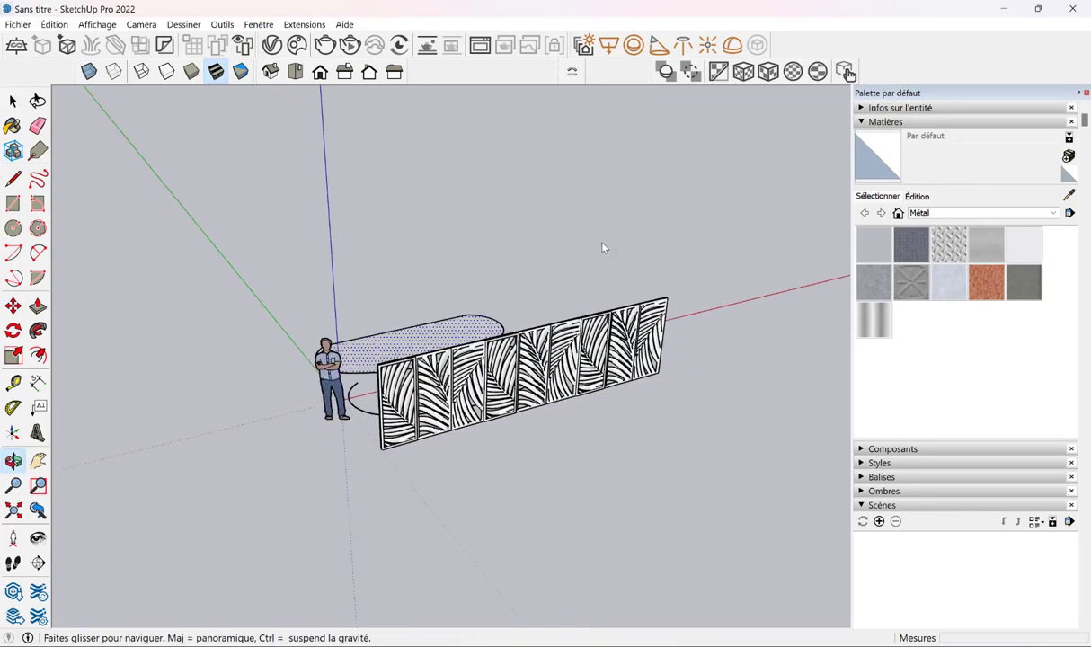
scroll(469, 495, up, 2)
middle_drag(469, 495, 425, 395)
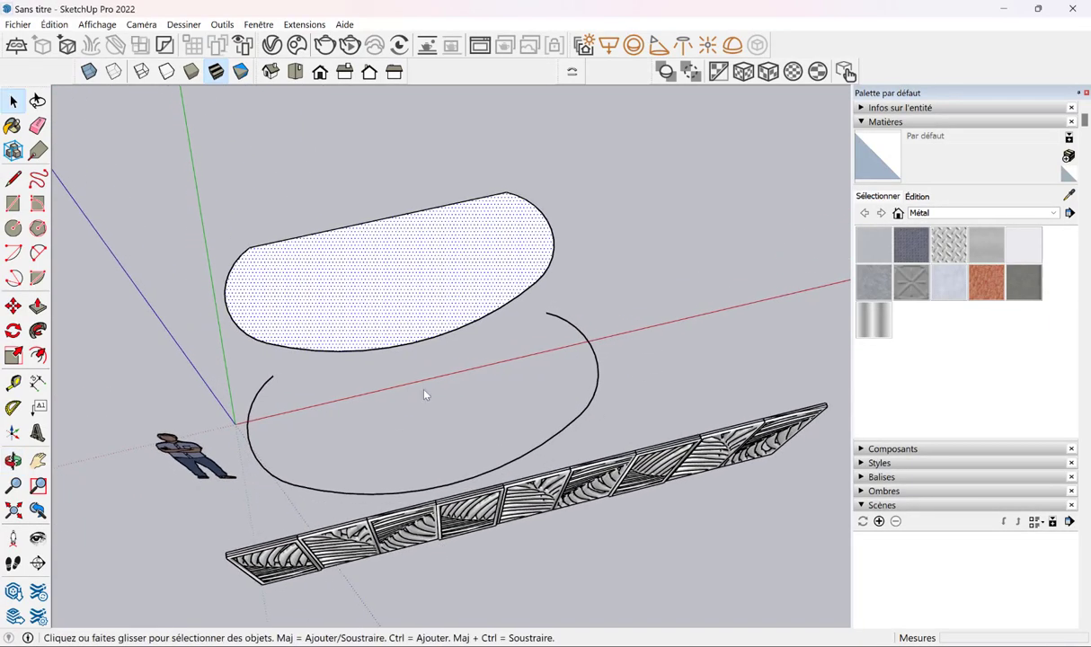
click(249, 413)
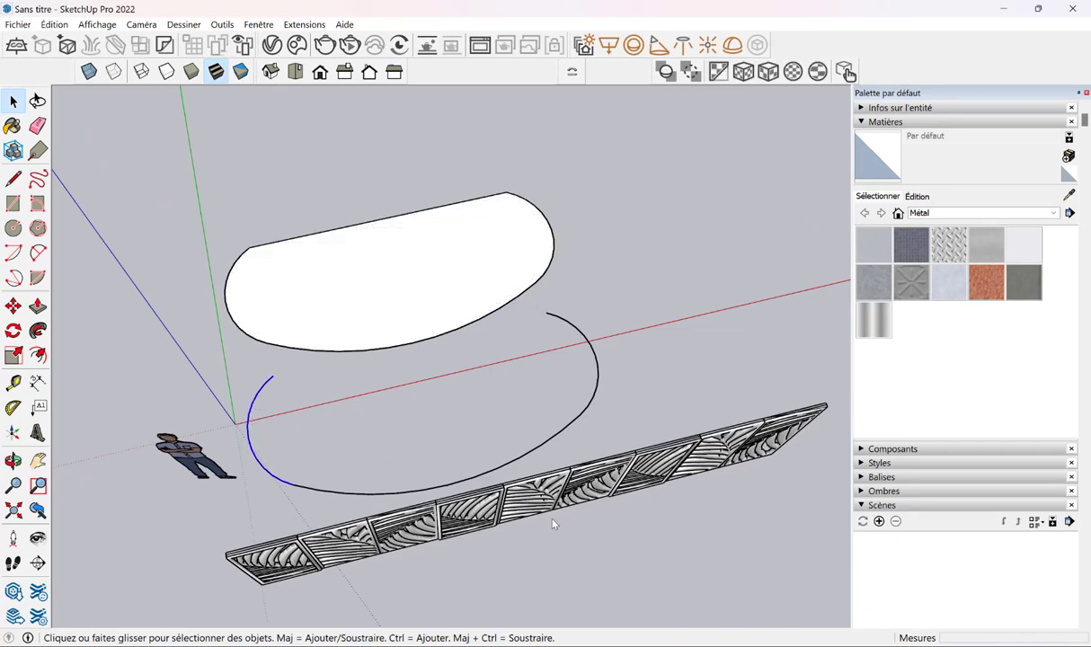
middle_drag(552, 524, 524, 524)
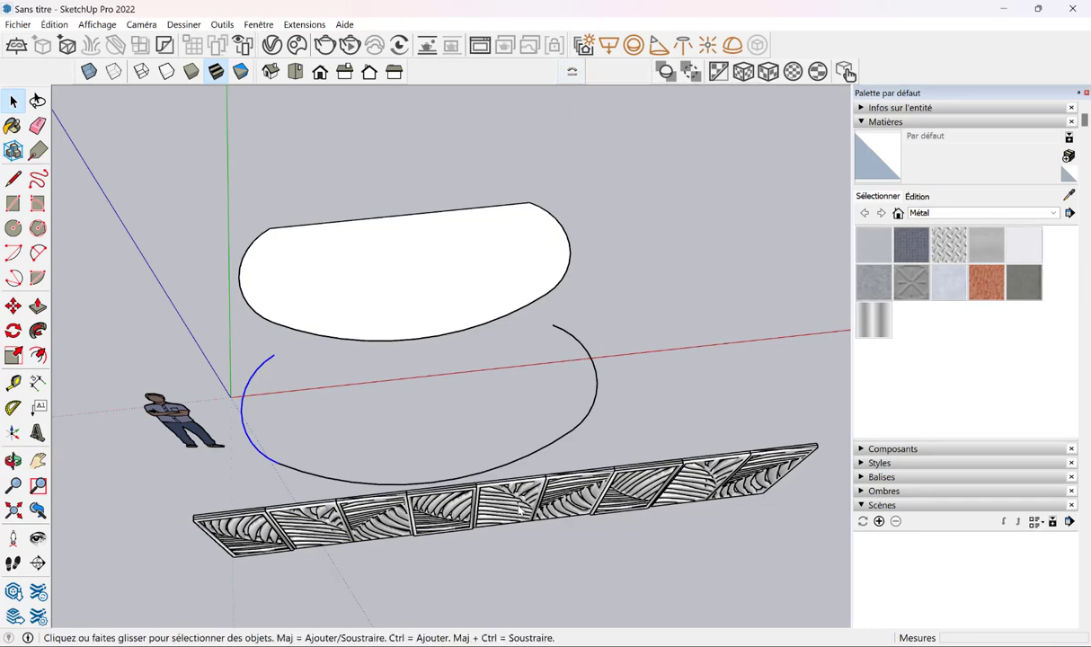
click(496, 484)
click(12, 150)
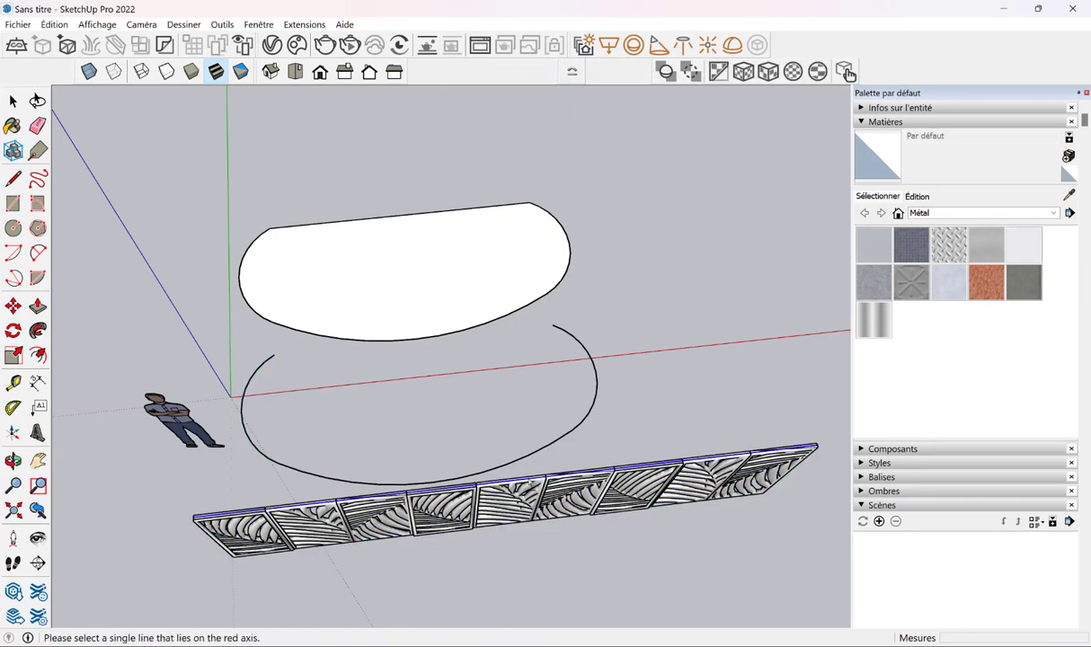
Pick the panel's straight bottom edge and the arc, then confirm to preview the bend
click(532, 481)
click(503, 454)
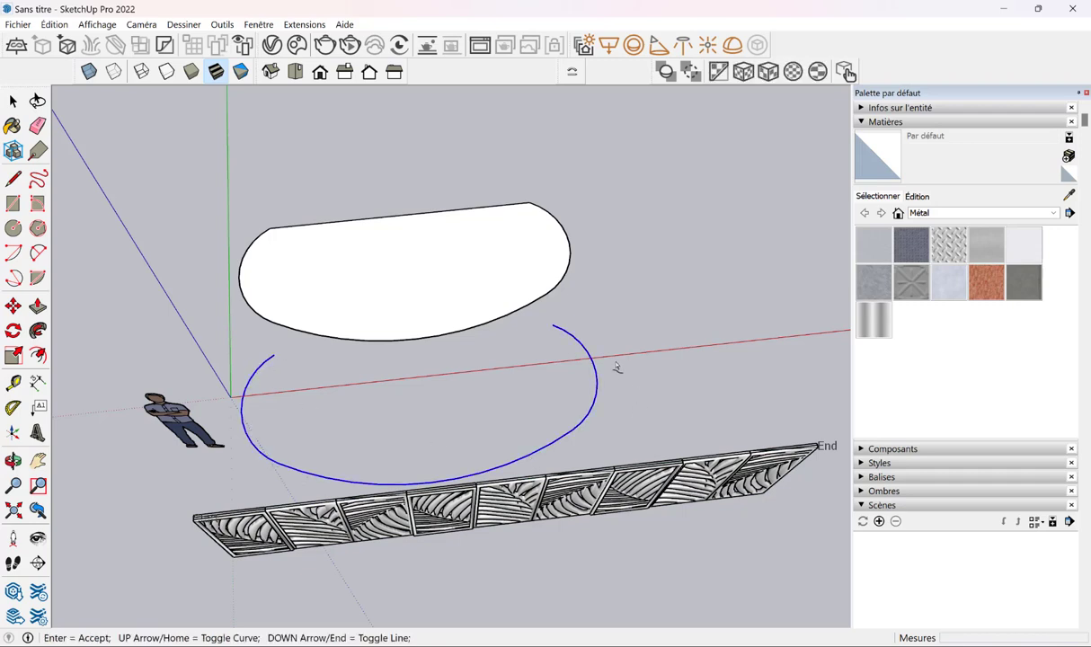
key(Return)
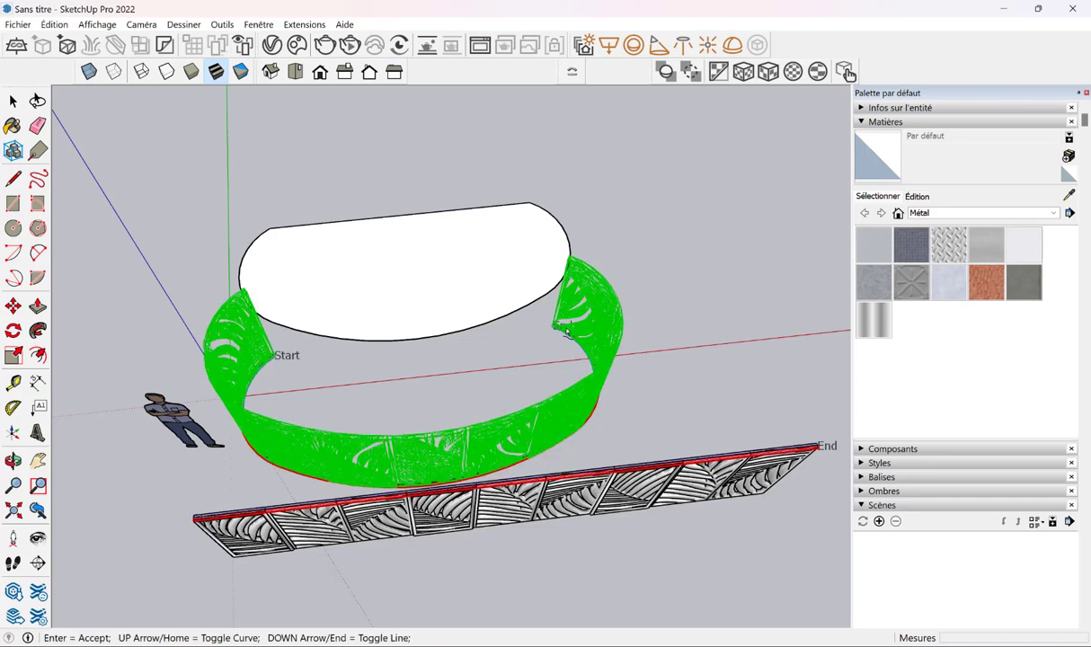
middle_drag(539, 432, 680, 438)
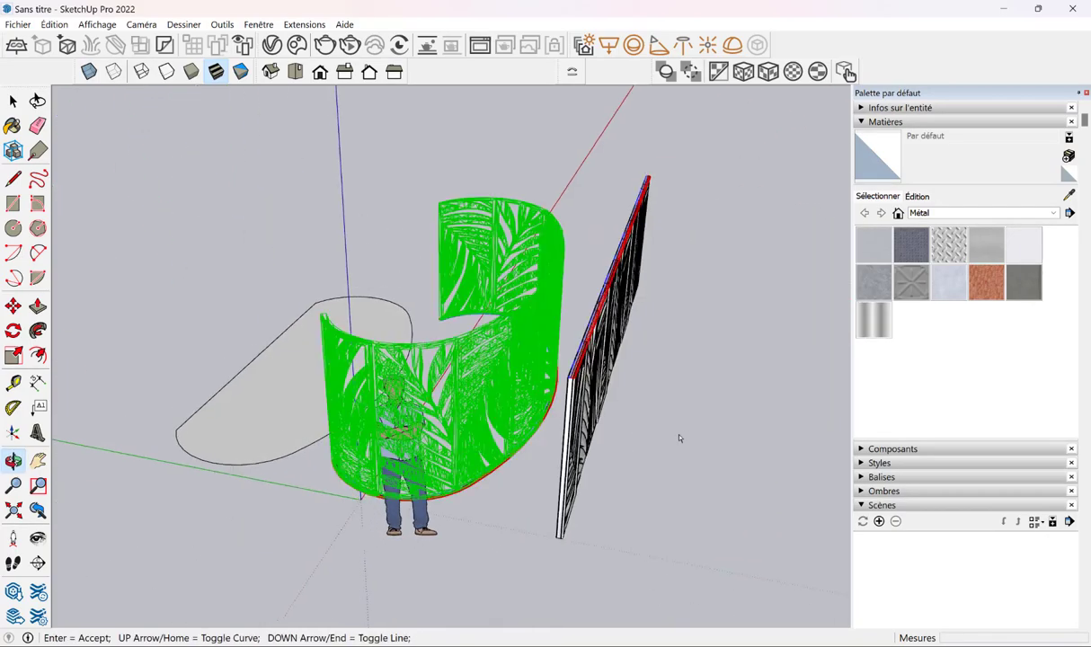
Accept the bend, then move the curved palm-leaf panel to its new spot
key(Return)
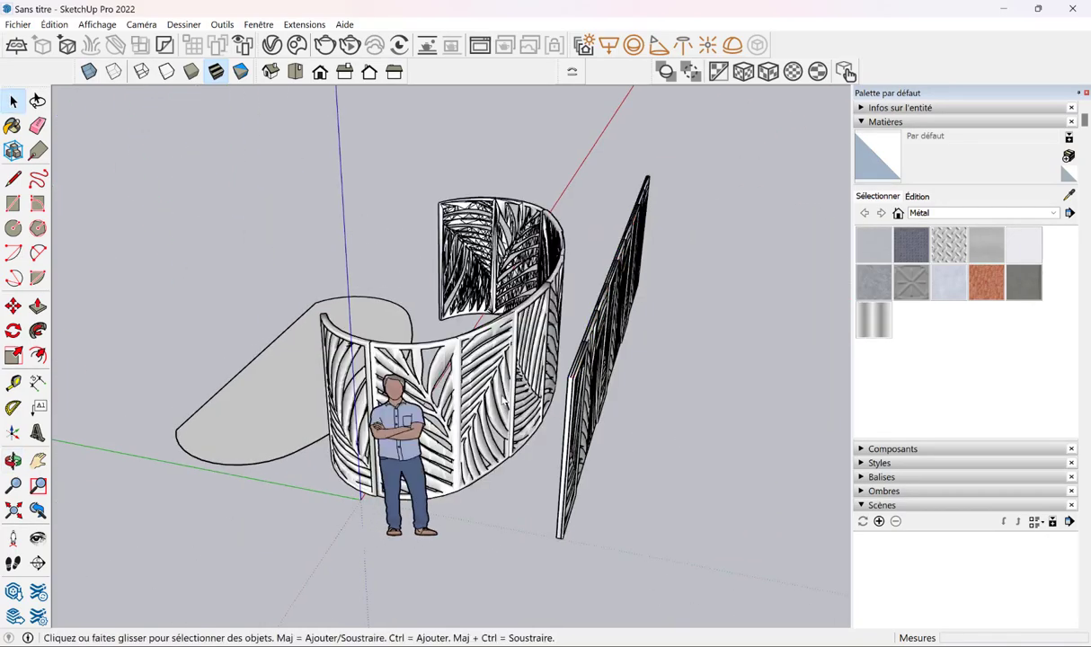
click(474, 368)
middle_drag(273, 344, 585, 419)
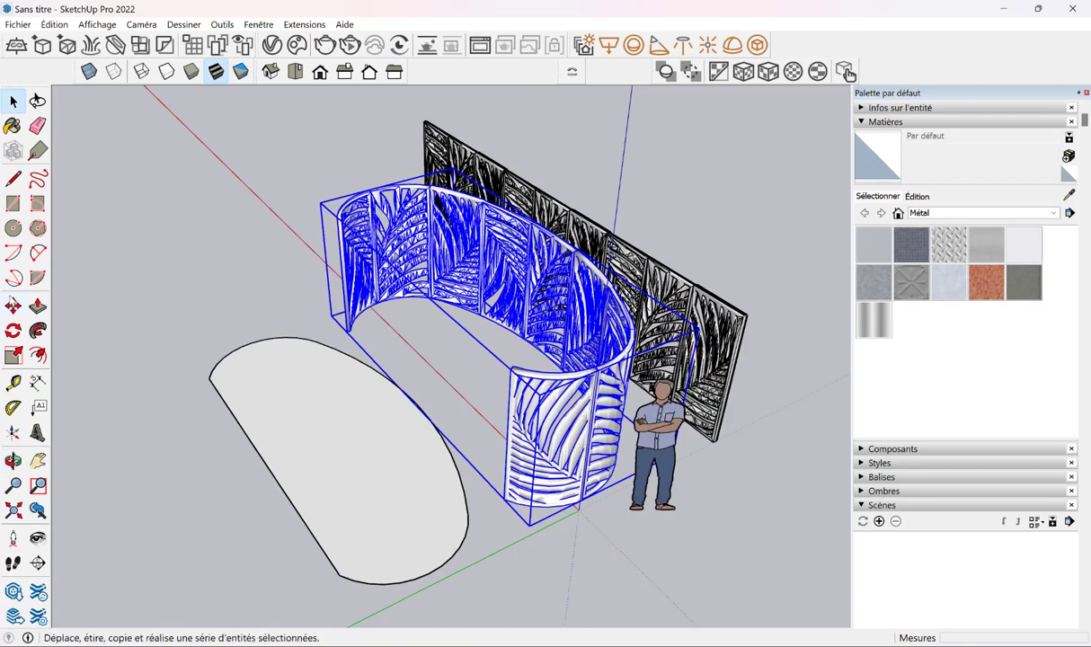
click(504, 500)
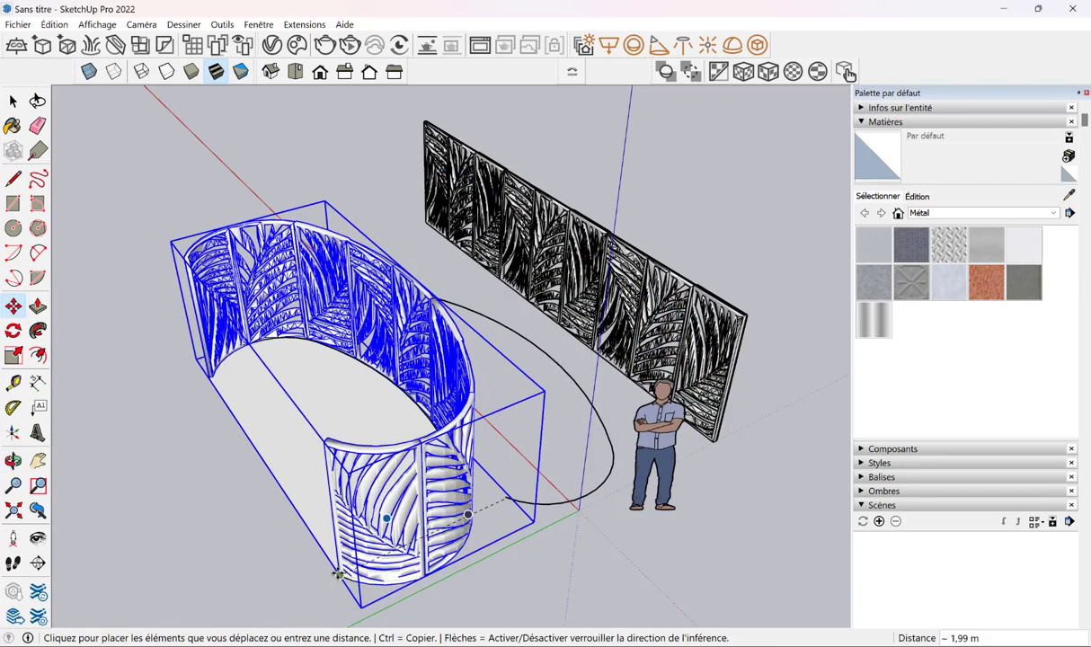
click(575, 515)
mouse_move(575, 515)
middle_down()
mouse_move(449, 270)
mouse_move(401, 243)
mouse_move(548, 335)
mouse_move(555, 399)
middle_up()
Select the straight leaf panel and inspect its cut-outs and the whole curved wall
click(611, 386)
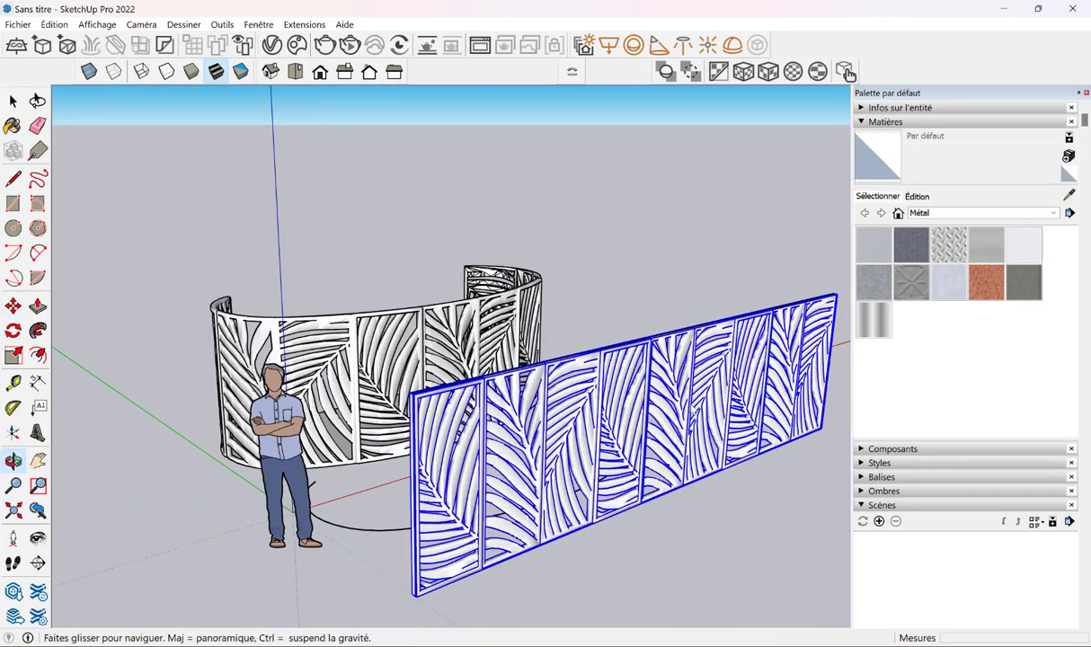
mouse_move(580, 435)
middle_down()
mouse_move(737, 419)
mouse_move(575, 428)
mouse_move(539, 404)
middle_up()
scroll(386, 269, up, 5)
scroll(386, 270, up, 5)
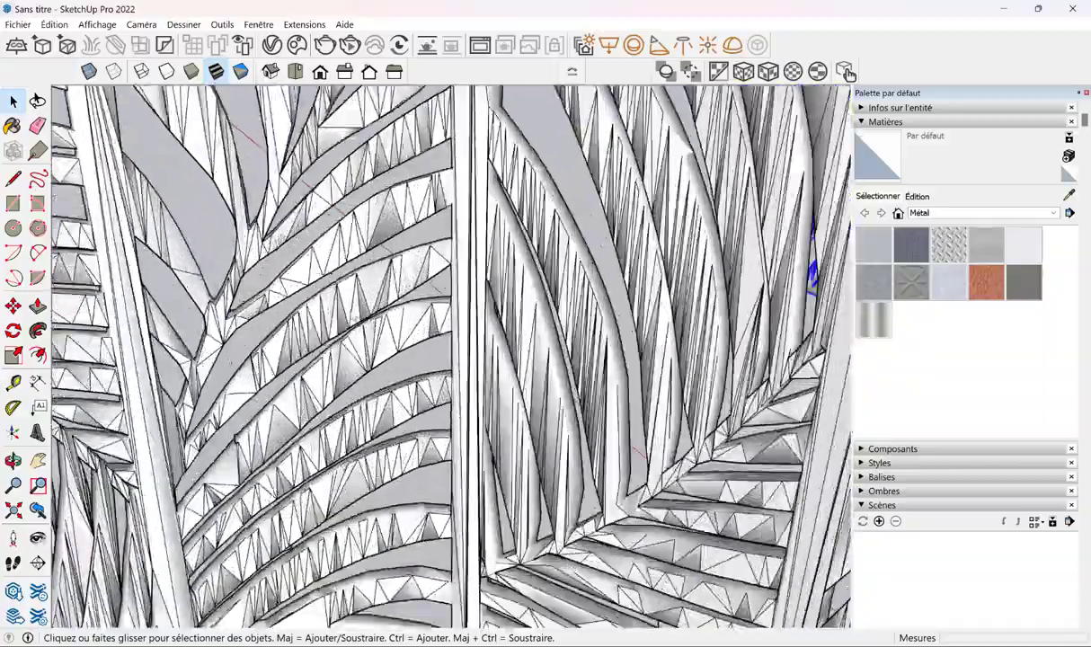
middle_drag(449, 359, 485, 341)
scroll(449, 359, down, 10)
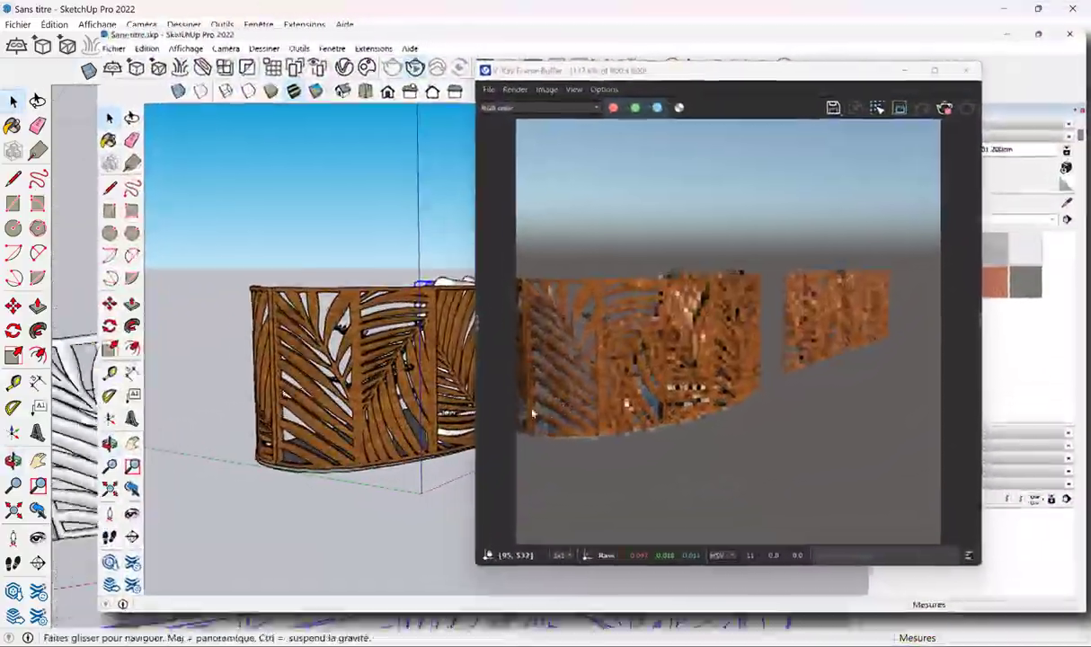
Orbit closer for a frontal view of the curved wall and standing figure
mouse_move(139, 484)
middle_down()
mouse_move(70, 485)
mouse_move(579, 490)
mouse_move(184, 463)
mouse_move(435, 392)
middle_up()
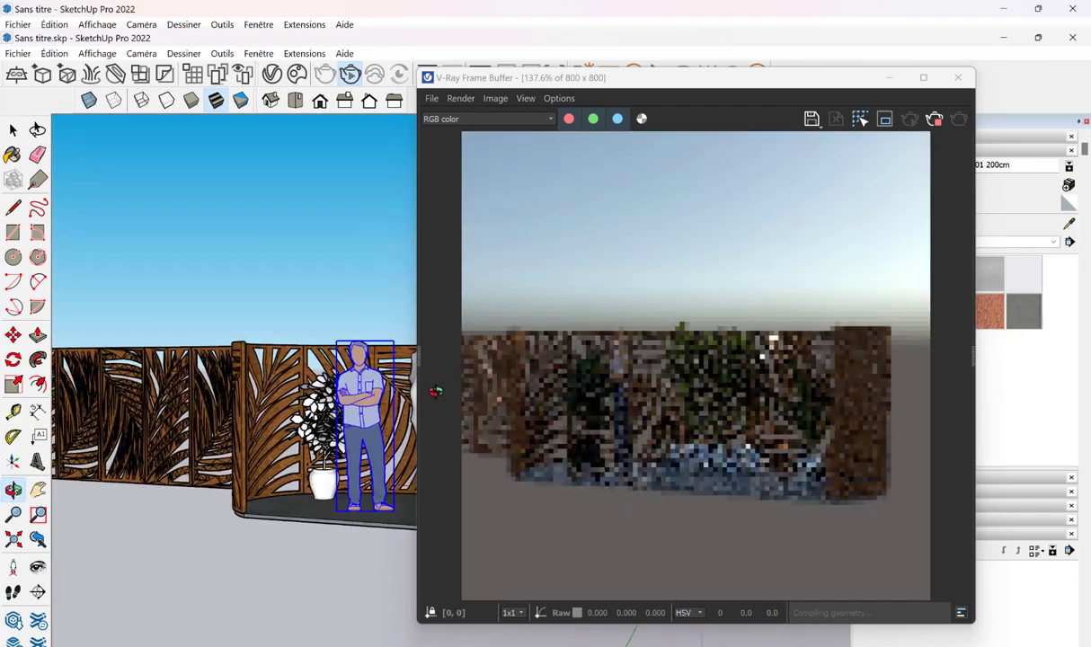
middle_drag(434, 392, 386, 506)
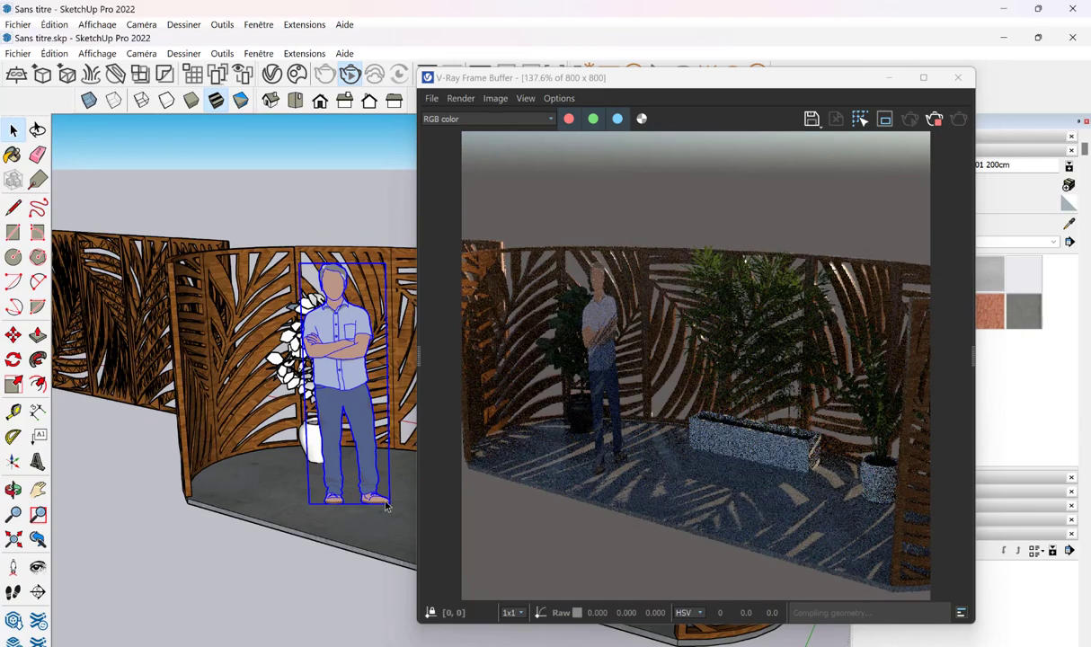
middle_drag(387, 519, 274, 459)
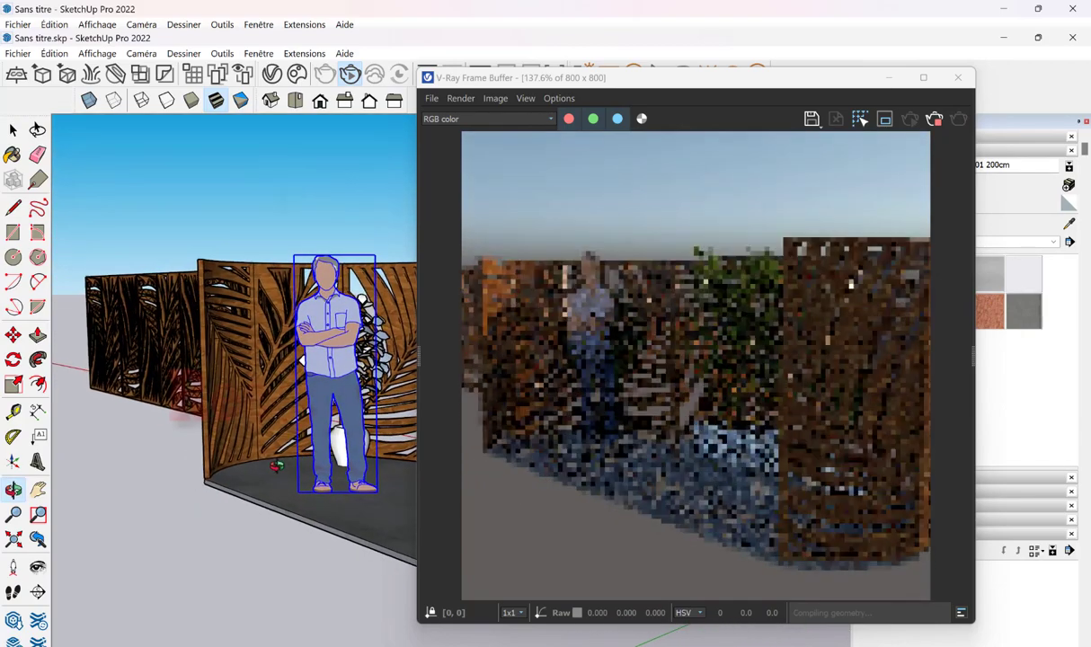